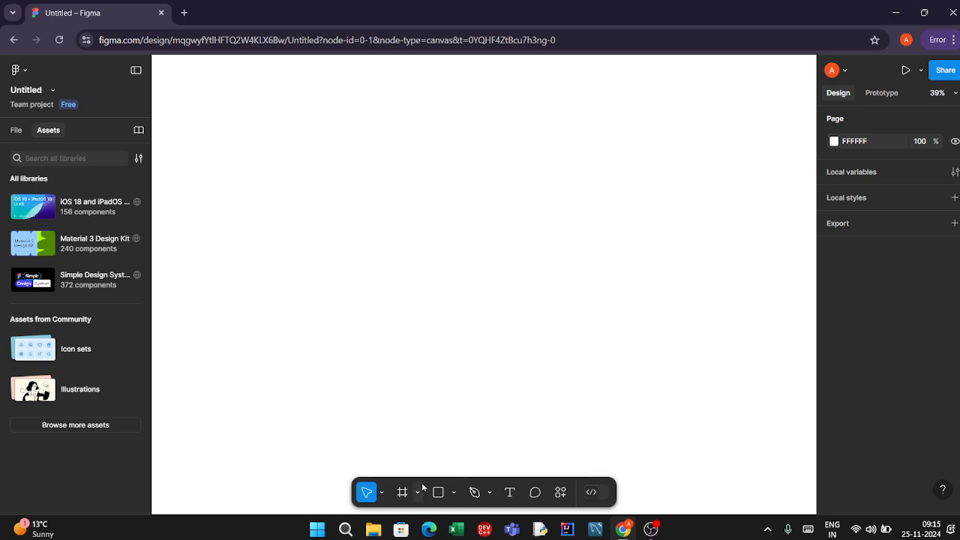
- Draw a new frame about 1246 × 1468 on the empty canvas
click(402, 493)
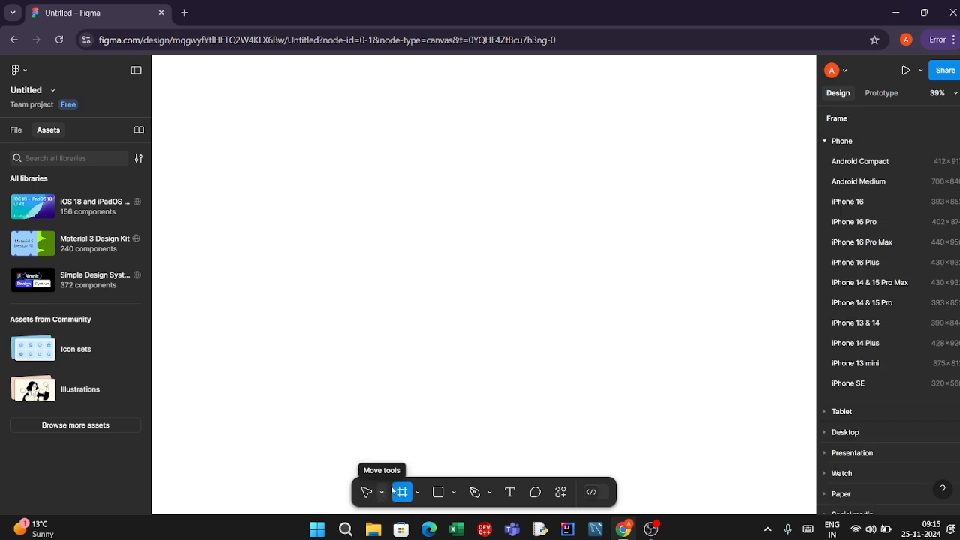
click(418, 494)
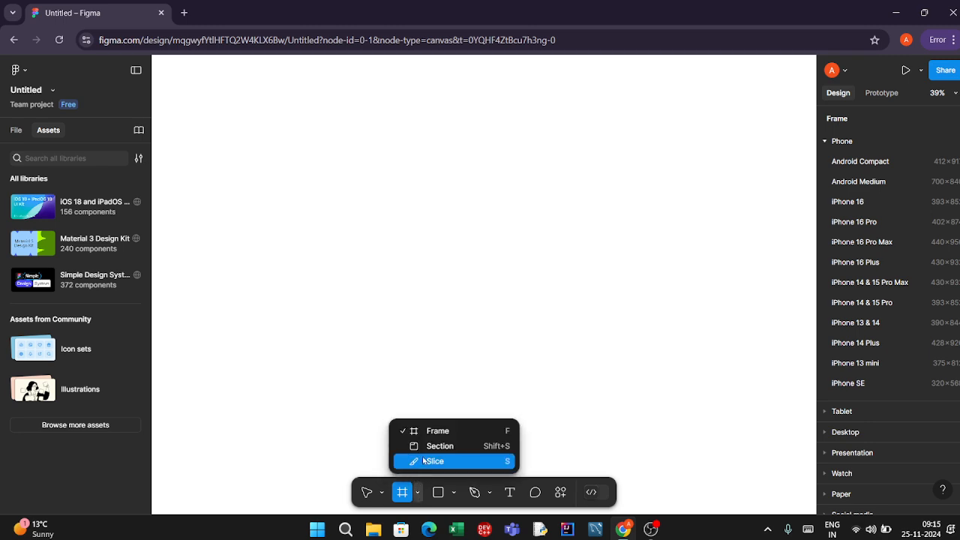
click(431, 431)
drag(294, 88, 436, 413)
drag(519, 417, 602, 451)
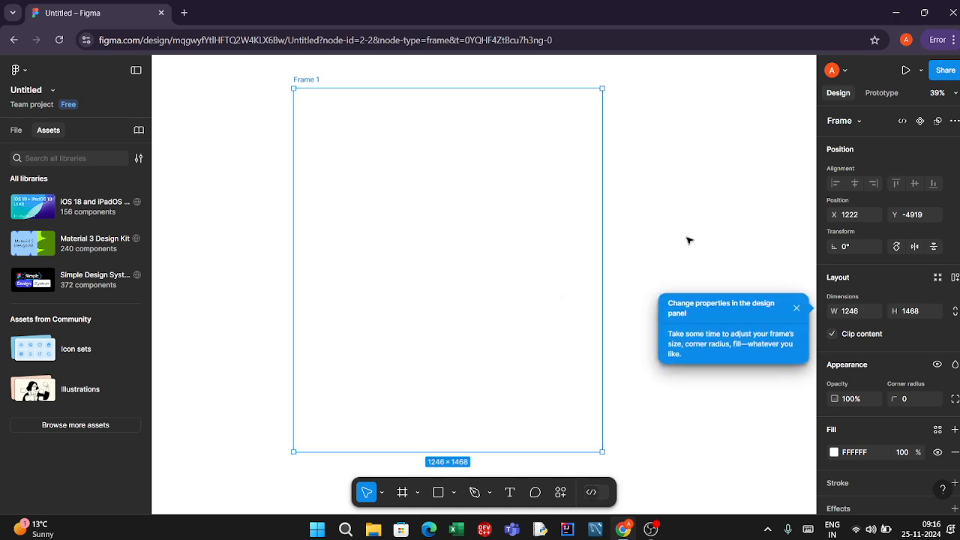
- Resize the frame to the Desktop preset of 1440 × 1024
click(868, 124)
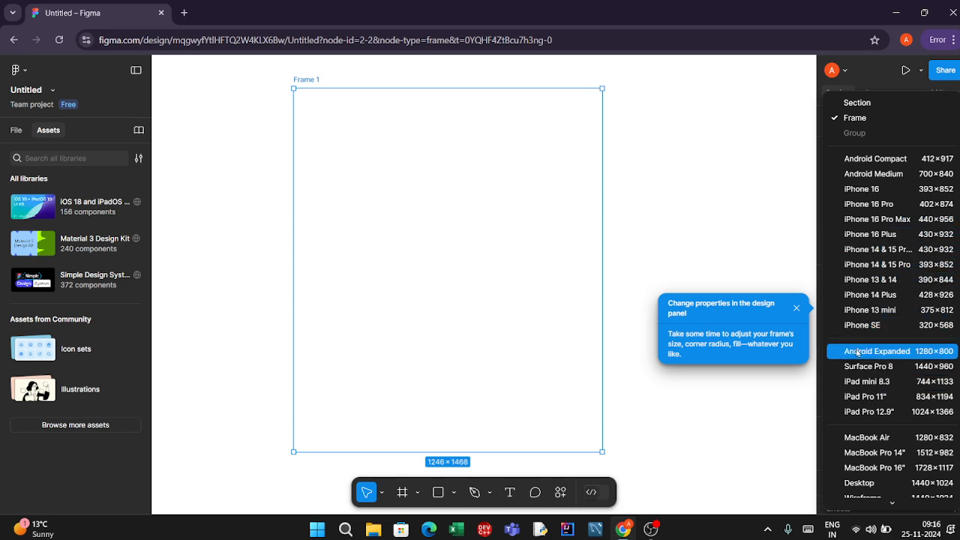
scroll(851, 405, down, 1)
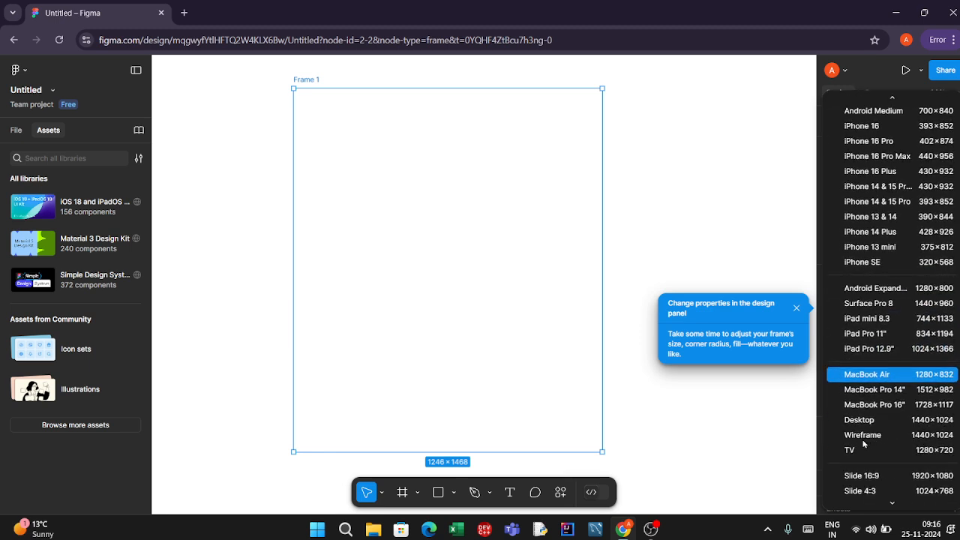
scroll(869, 390, down, 1)
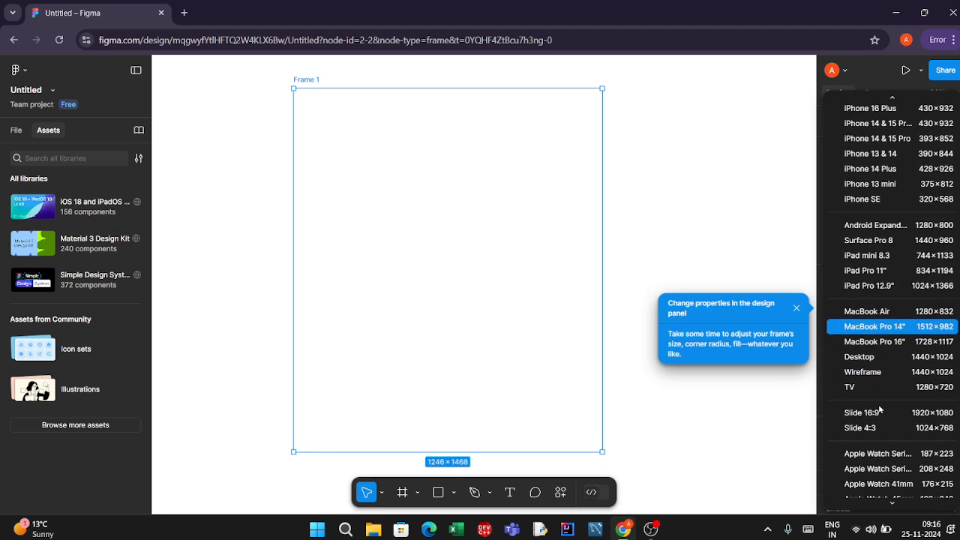
click(855, 358)
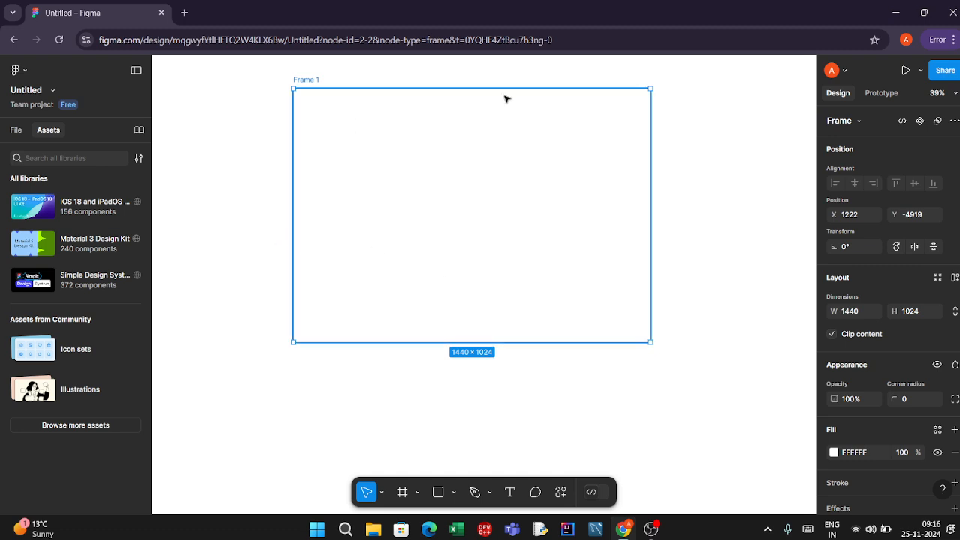
- Draw a full-width header rectangle about 1440 × 216 along the frame's upper edge
click(454, 493)
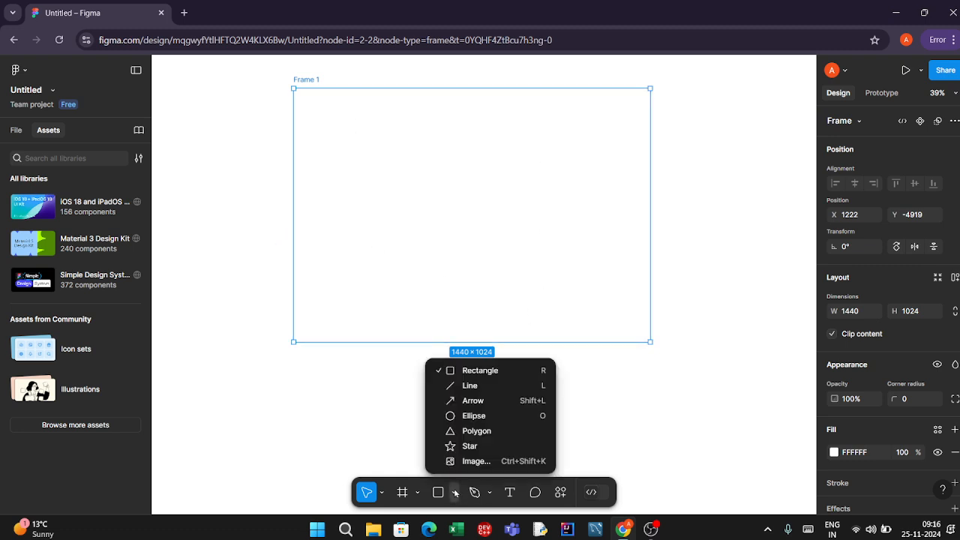
click(457, 371)
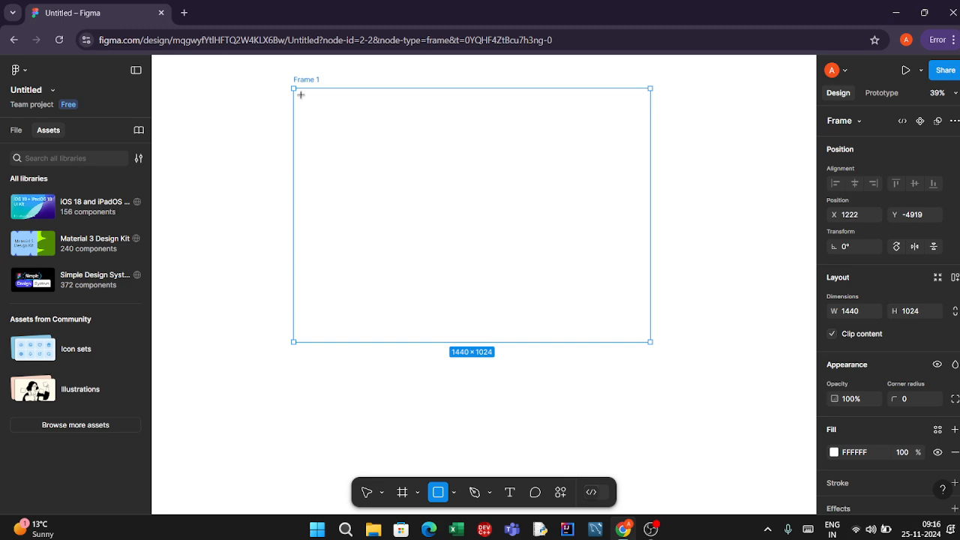
mouse_move(293, 89)
mouse_down()
mouse_move(315, 125)
mouse_move(552, 113)
mouse_move(651, 133)
mouse_move(650, 142)
mouse_up()
click(576, 205)
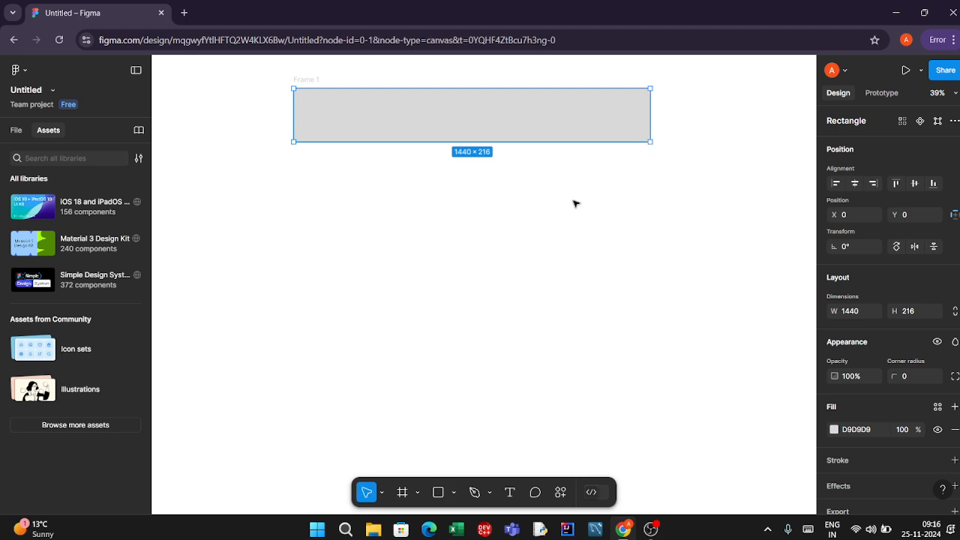
- Show the file's layers and shift the whole frame slightly to about X 1214, Y -4904
click(18, 130)
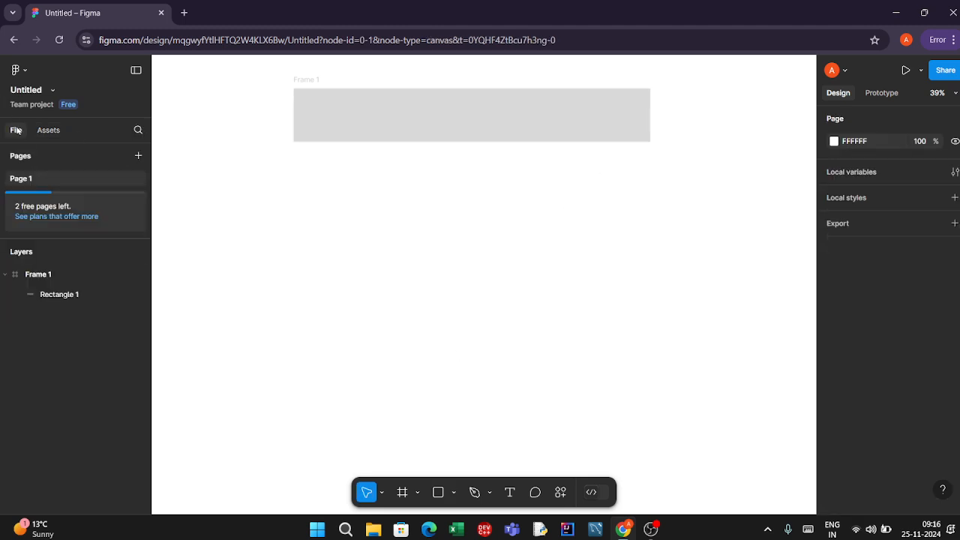
click(52, 273)
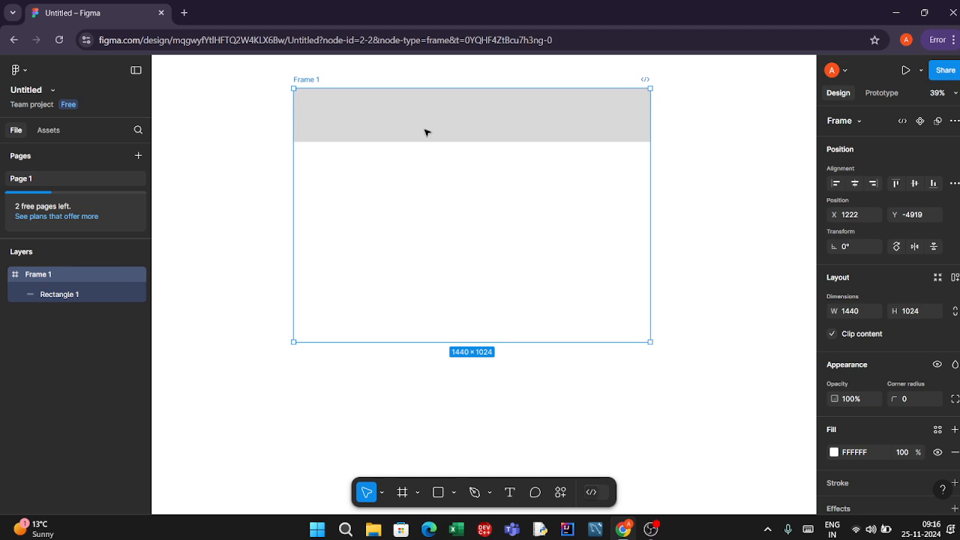
drag(448, 212, 445, 217)
click(763, 135)
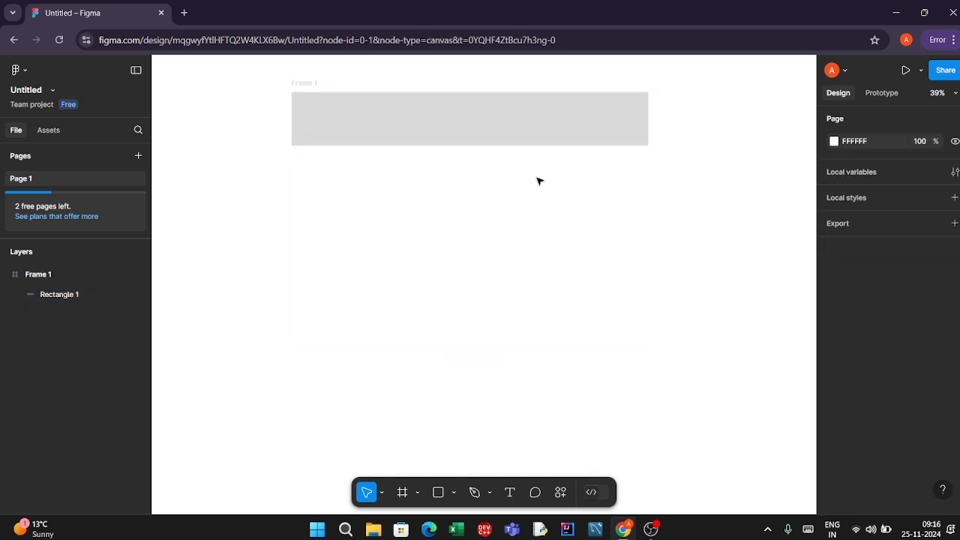
- Change the fill of Frame 1 to a dark reddish brown
click(47, 277)
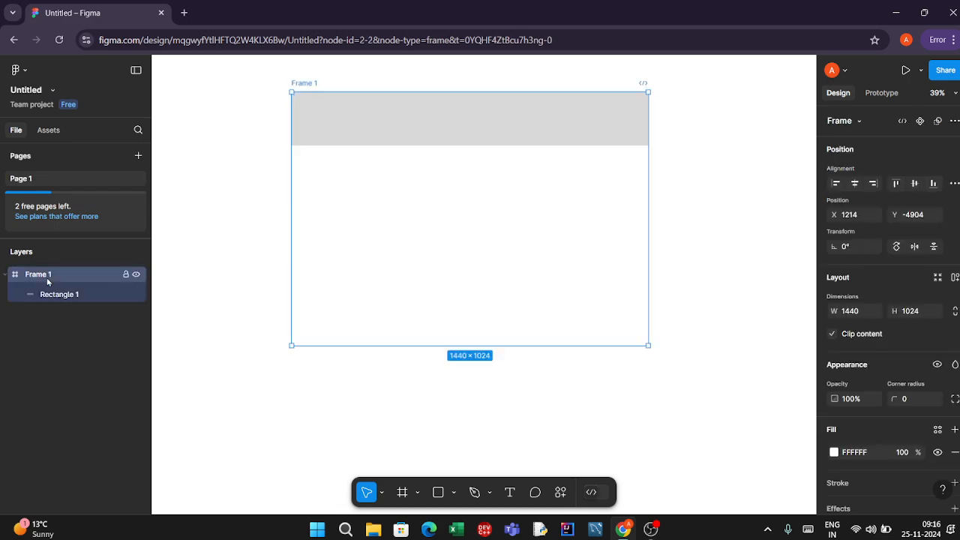
click(59, 315)
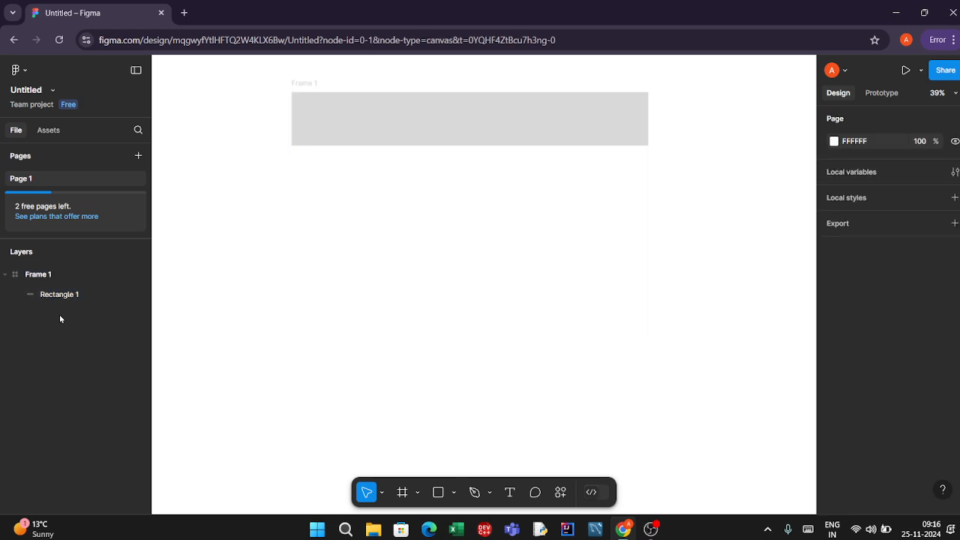
click(52, 275)
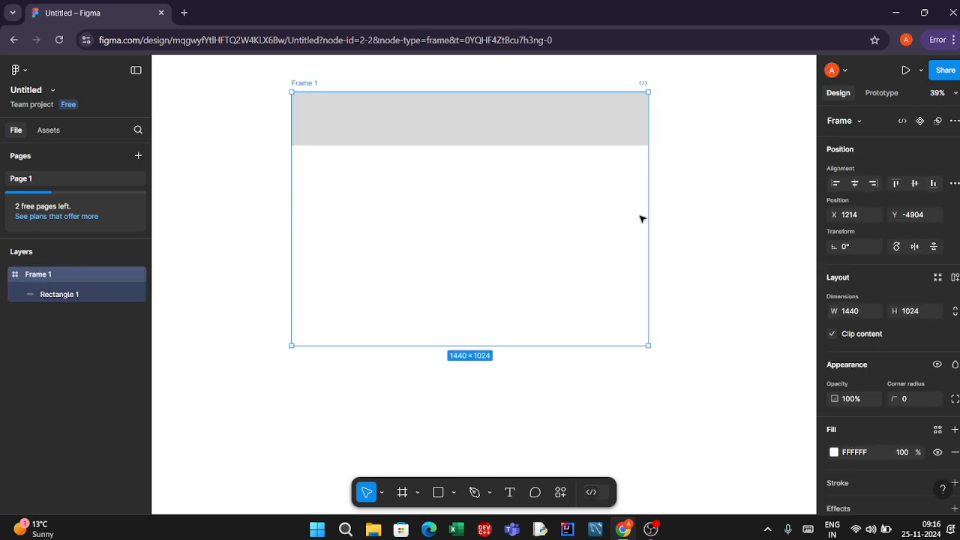
click(836, 453)
drag(743, 260, 738, 211)
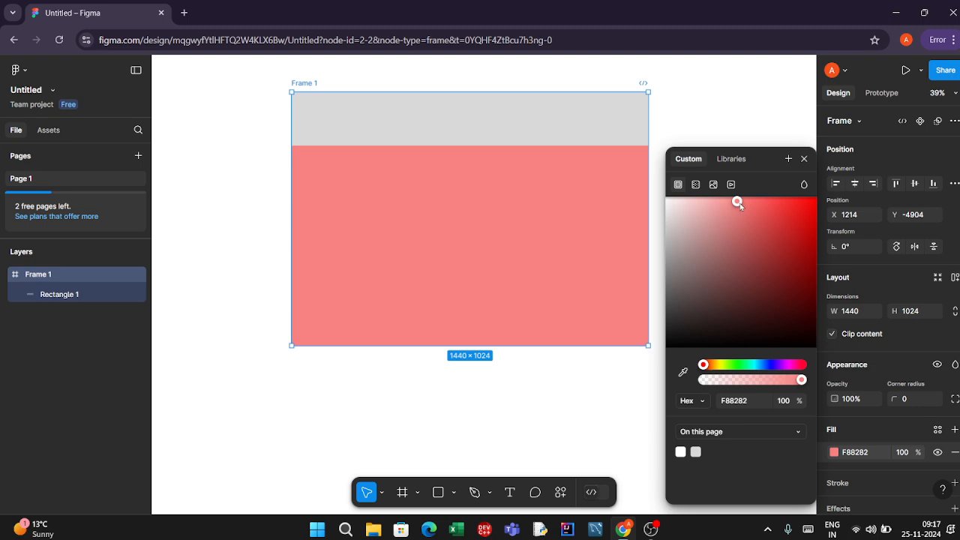
drag(738, 205, 726, 295)
click(456, 218)
- Change the header rectangle's fill to the muted brown 6A4848
click(450, 120)
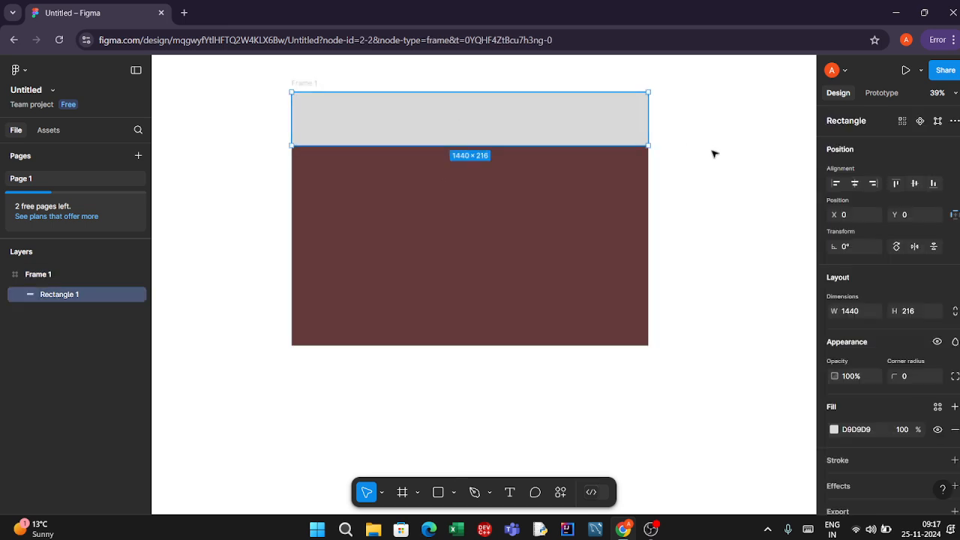
click(833, 430)
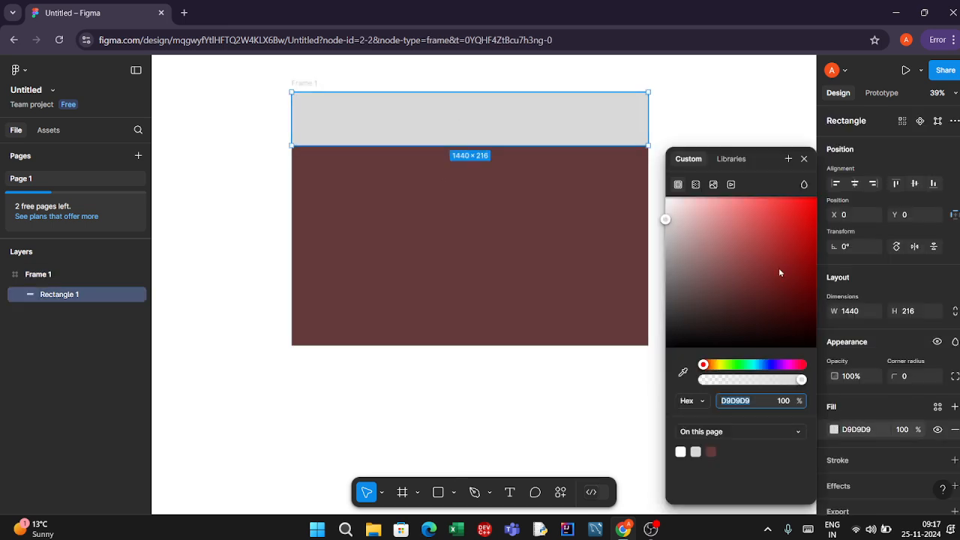
drag(778, 268, 714, 288)
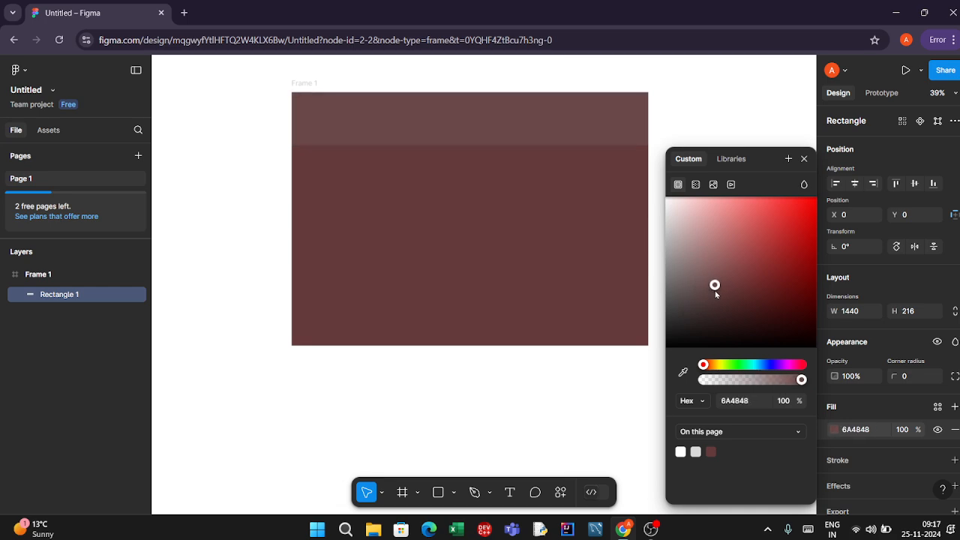
click(643, 274)
click(500, 123)
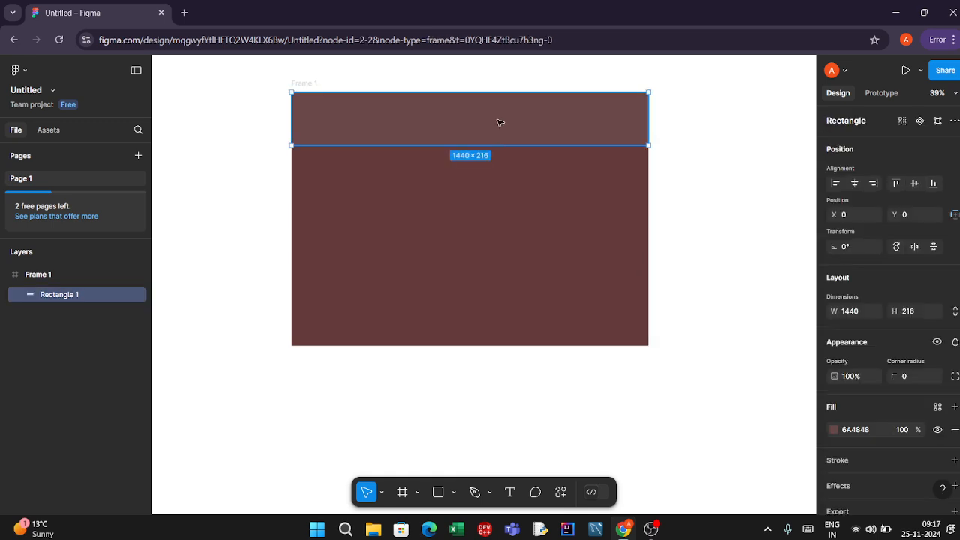
double_click(641, 112)
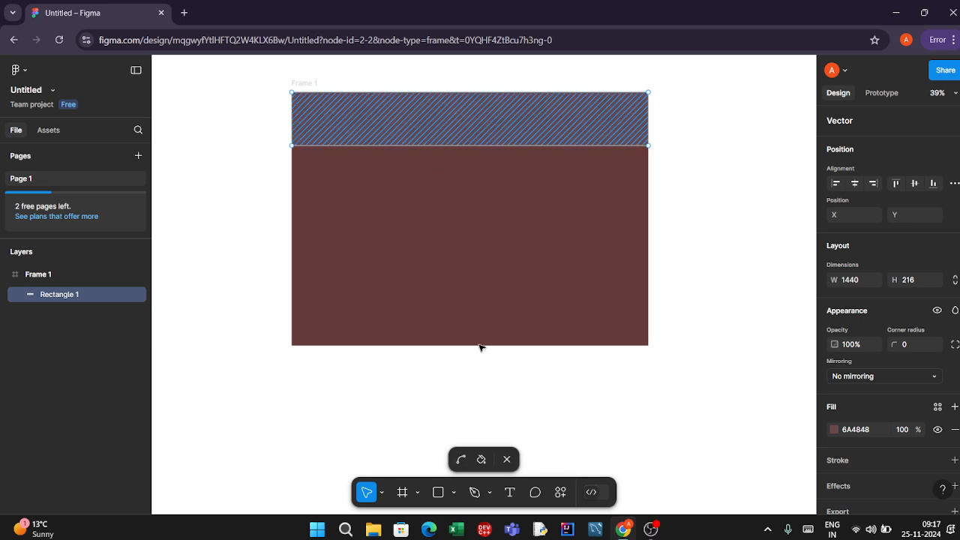
- Draw a text box about 1219 × 142 inside the header rectangle
click(508, 491)
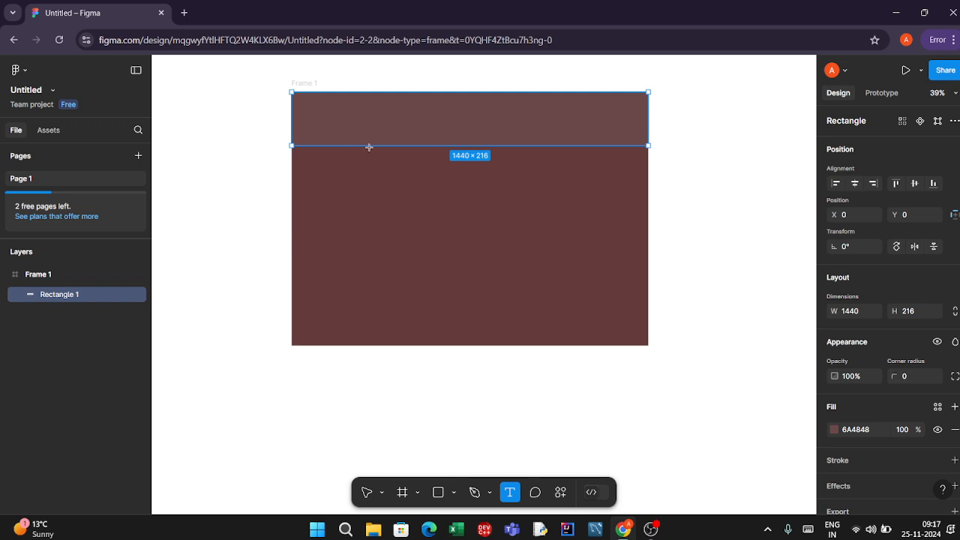
drag(331, 104, 632, 138)
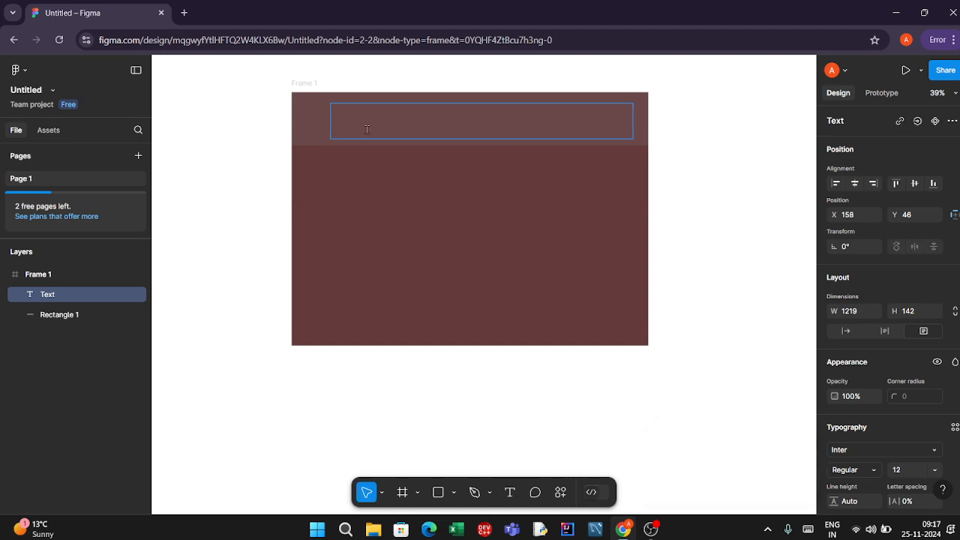
key(ctrl+shift+period)
key(ctrl+shift+period)
key(ctrl+shift+period)
text(Home)
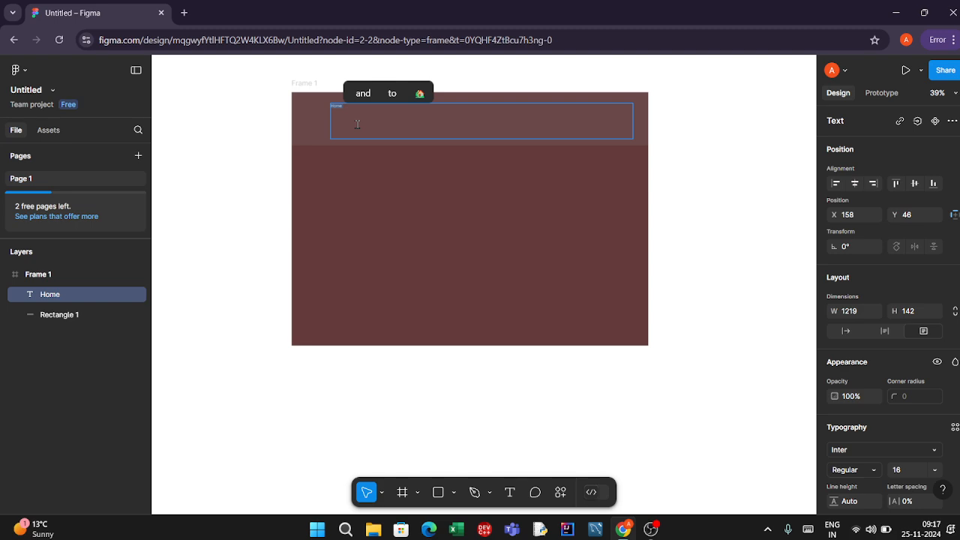
key(BackSpace)
- Set the font size to 32 and enter "Home" in the header text box
scroll(905, 405, down, 3)
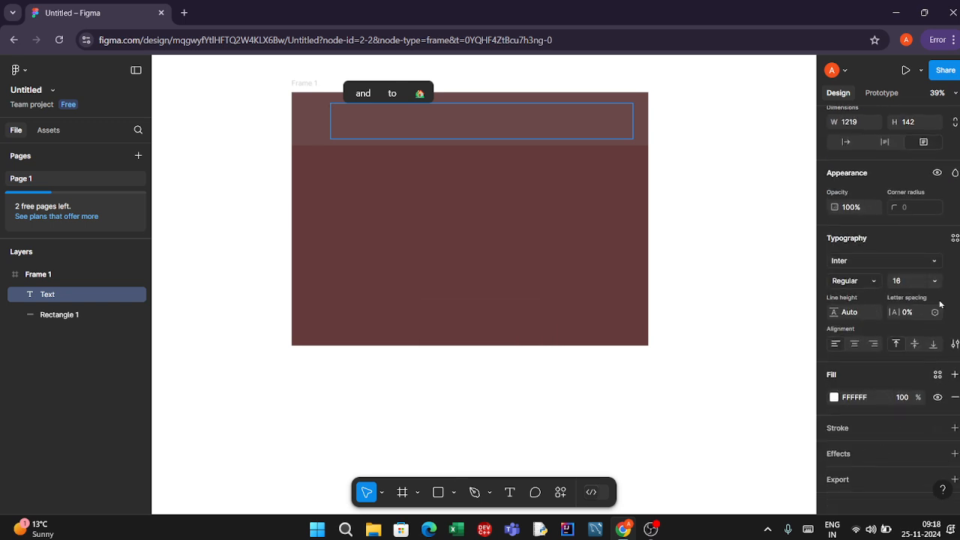
click(935, 279)
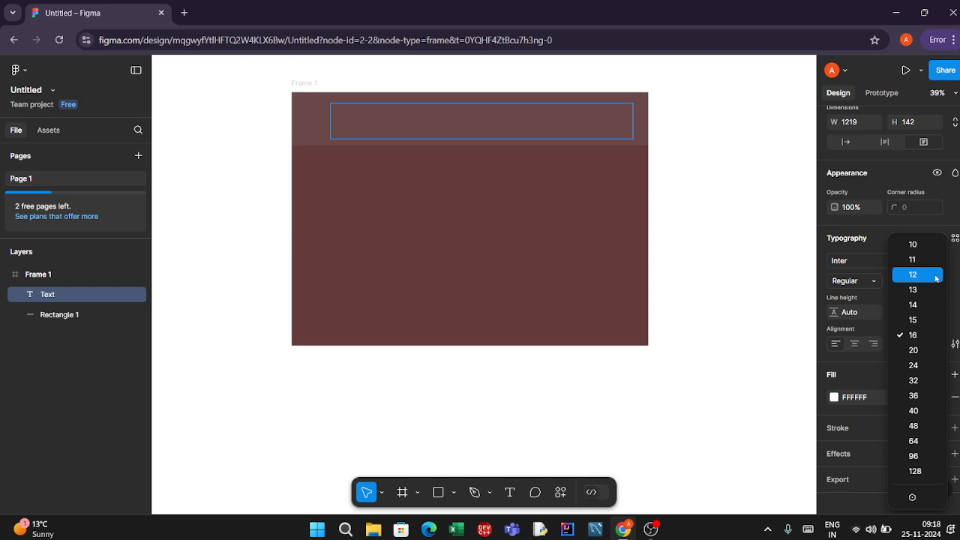
click(913, 380)
text(h)
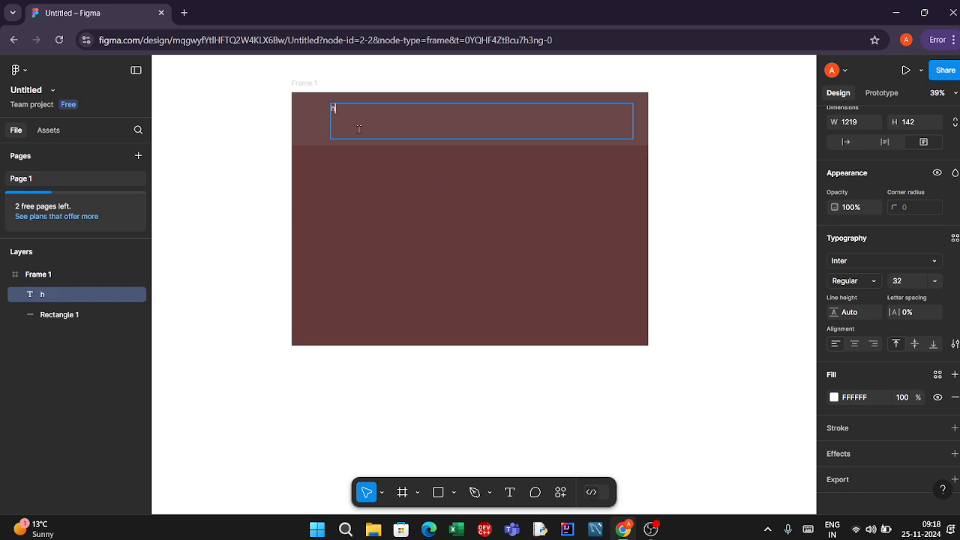
text(ome)
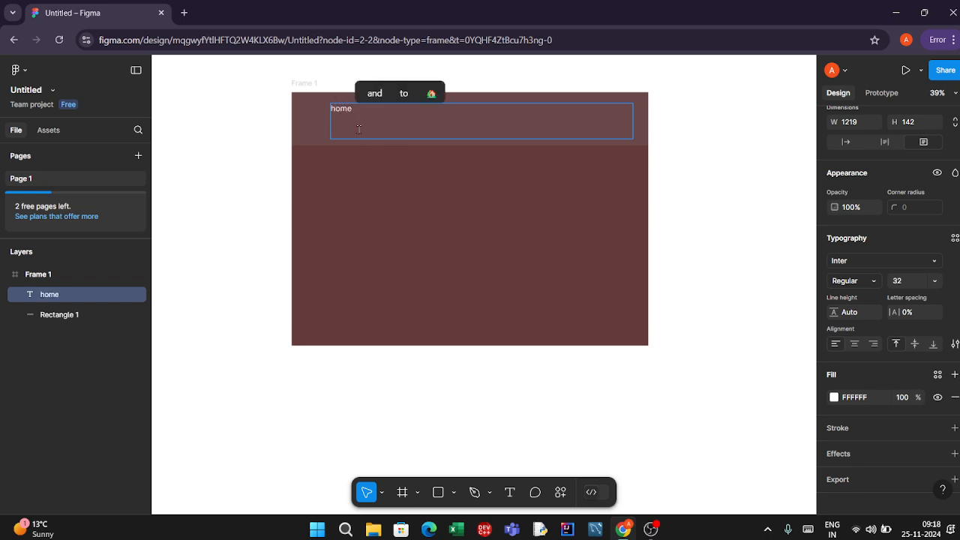
key(BackSpace)
key(BackSpace)
key(BackSpace)
key(BackSpace)
text(Home)
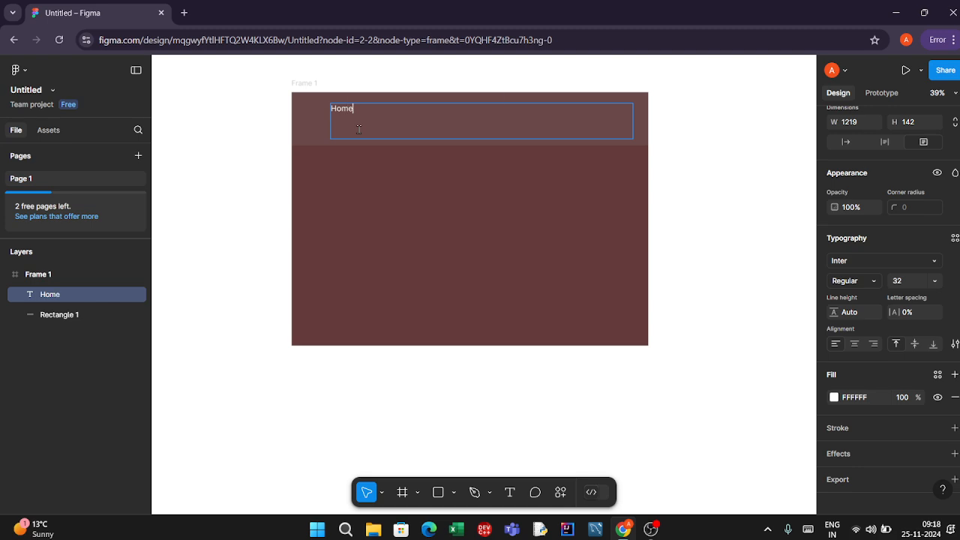
- Add "About us" and "Team" after "Home" in the header text
text( About )
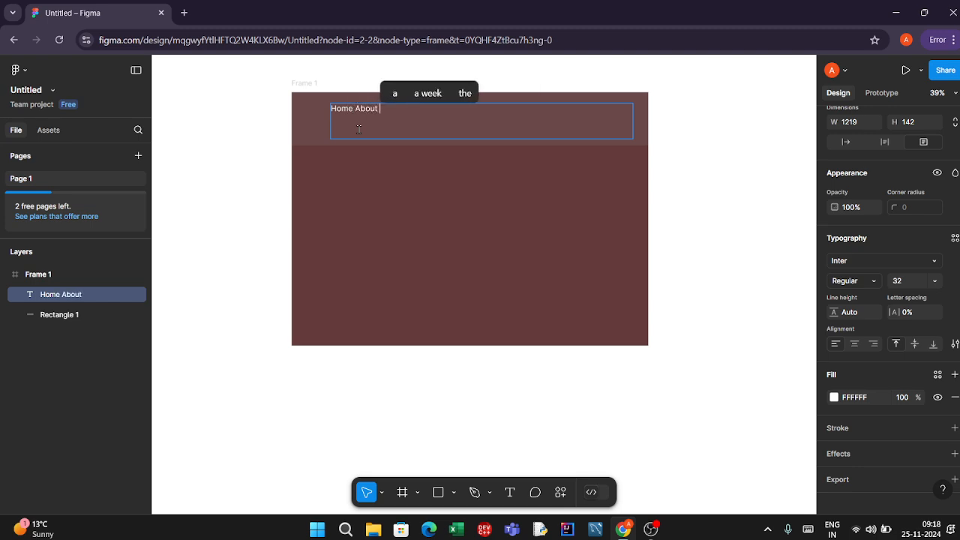
text(us  tEam)
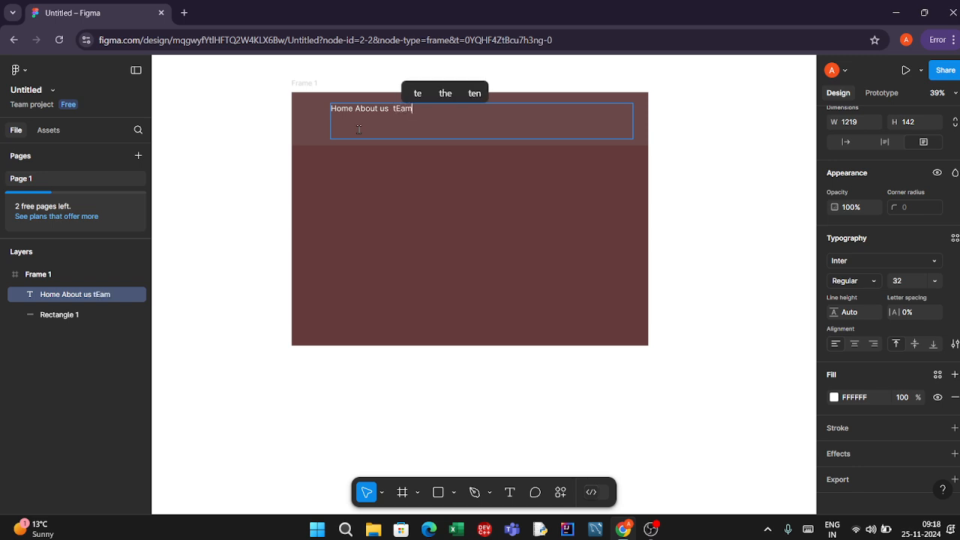
key(BackSpace)
key(BackSpace)
key(BackSpace)
key(BackSpace)
text(Team)
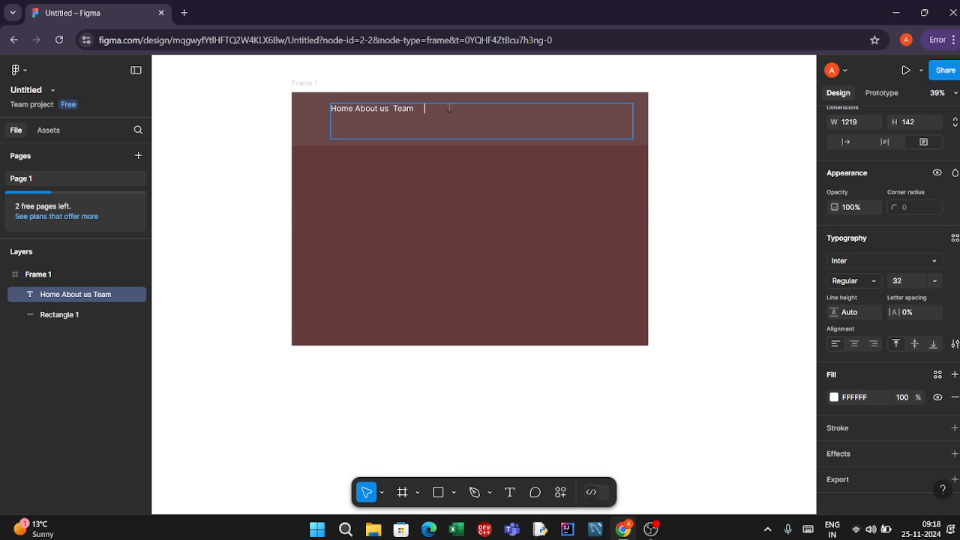
- Center the navigation text box horizontally within the frame
key(ctrl+a)
scroll(902, 143, up, 3)
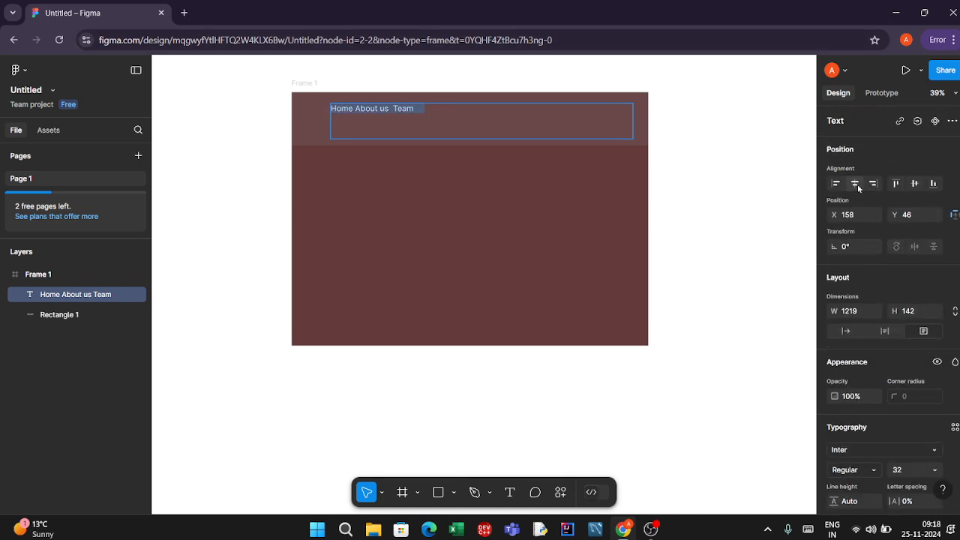
click(856, 185)
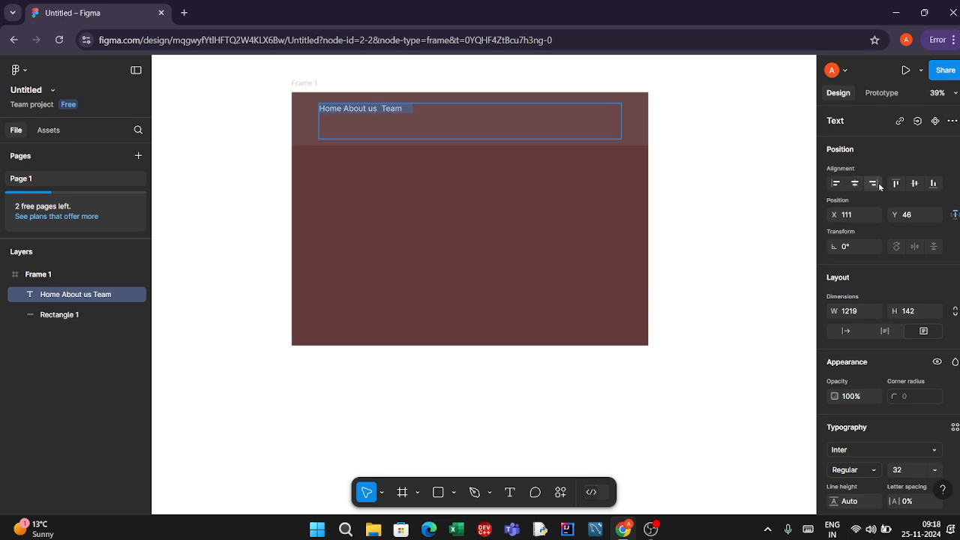
- Try right, left, bottom and vertical-centre alignment on the navigation text box within the frame
click(873, 185)
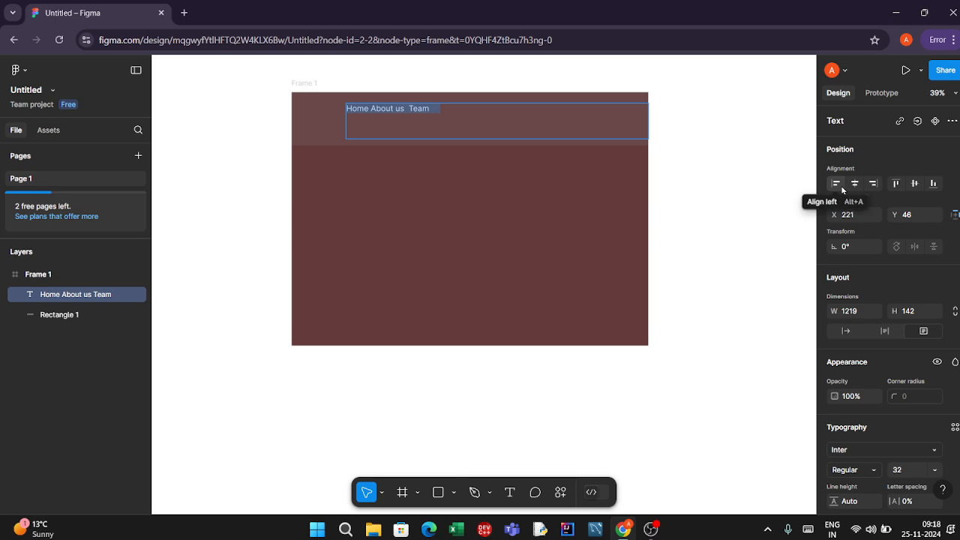
click(527, 125)
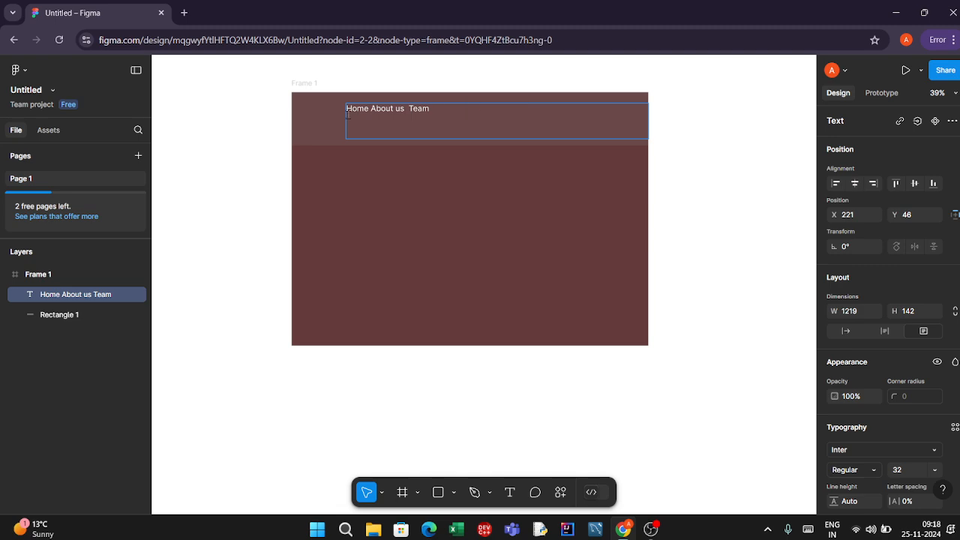
key(ctrl+a)
click(832, 183)
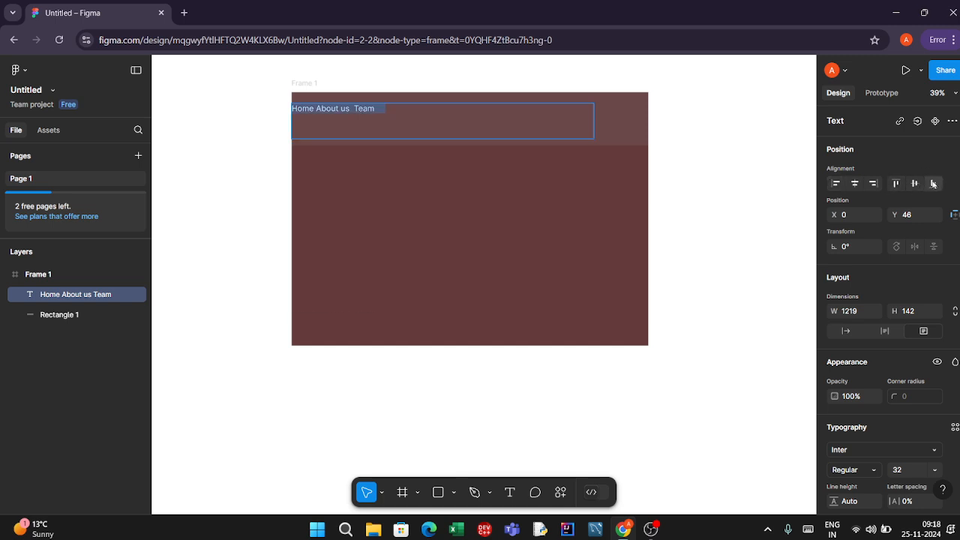
click(934, 184)
click(913, 185)
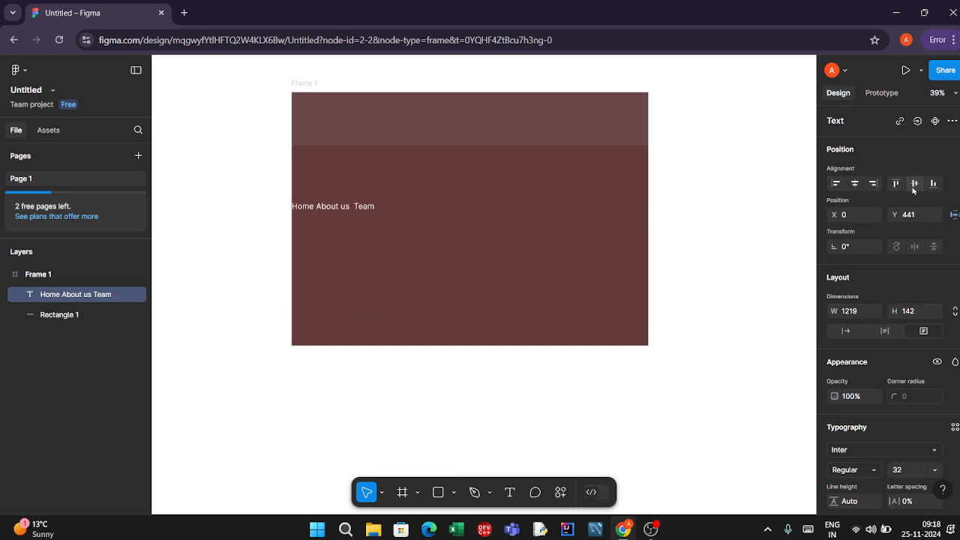
key(Return)
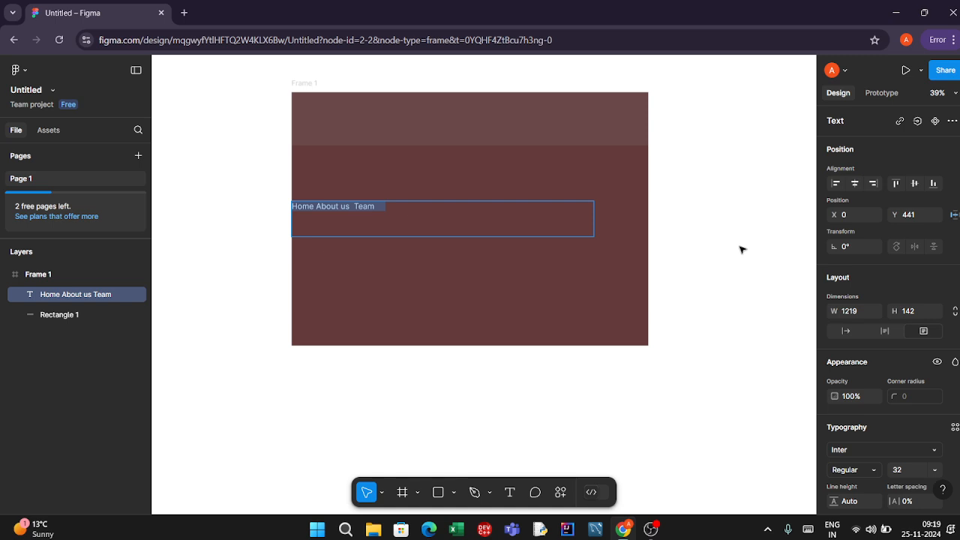
- Align the navigation text box to the frame's top edge and center it horizontally
click(896, 184)
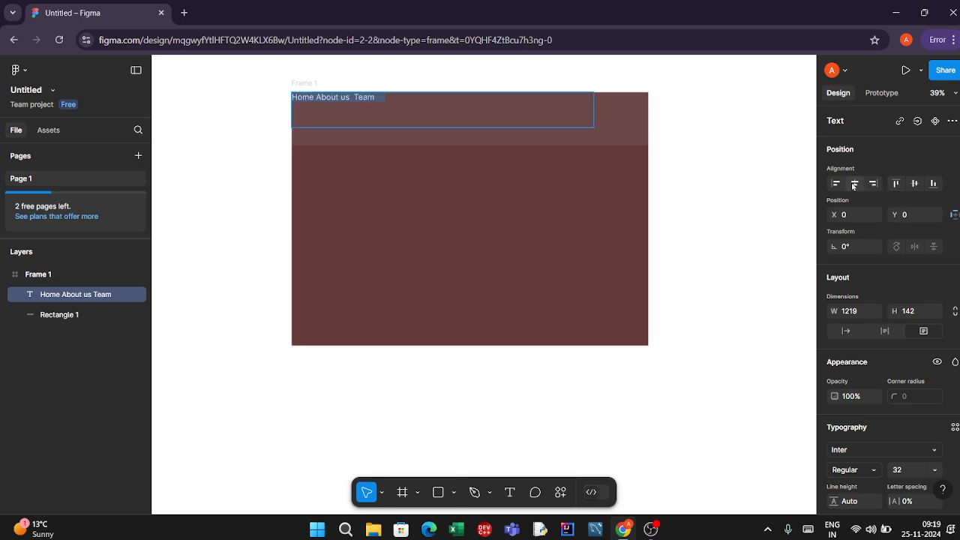
click(853, 185)
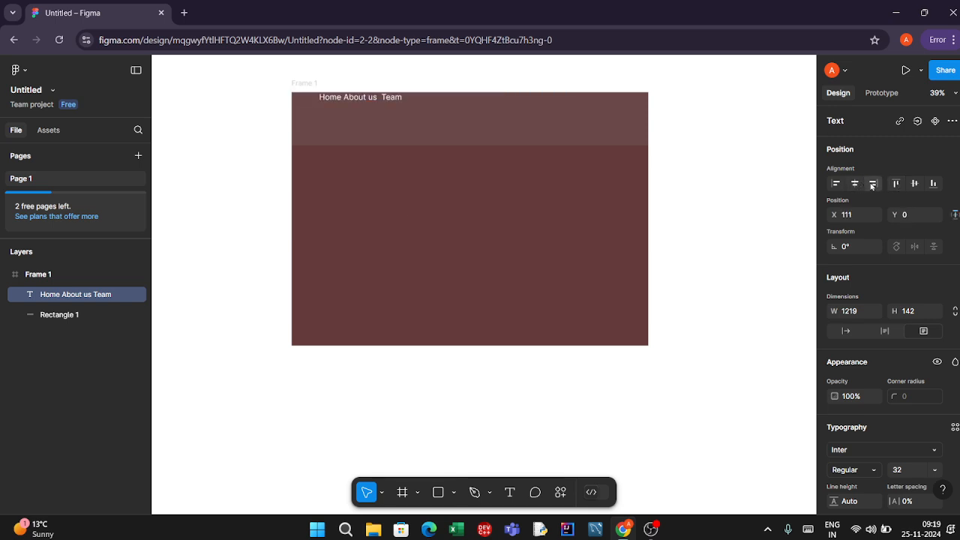
click(872, 183)
click(831, 185)
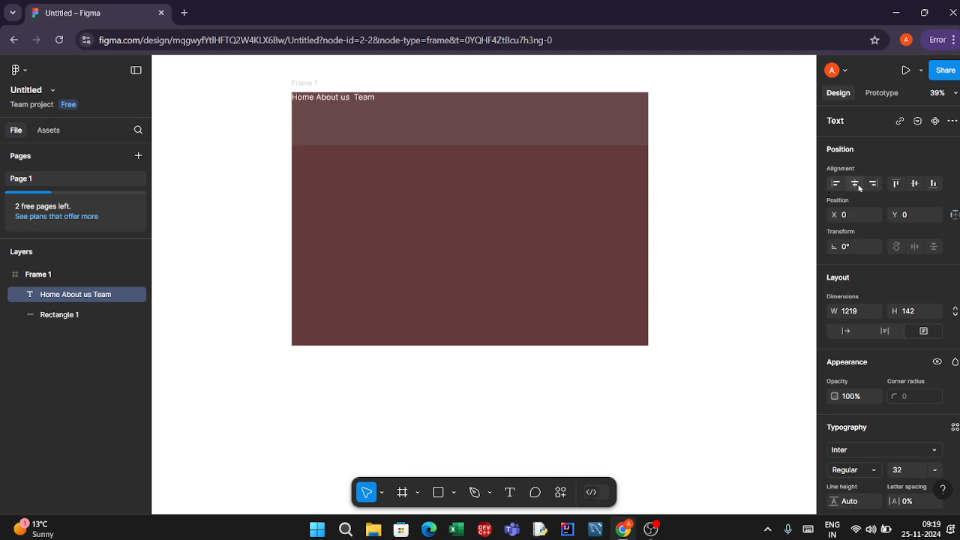
click(857, 186)
key(Return)
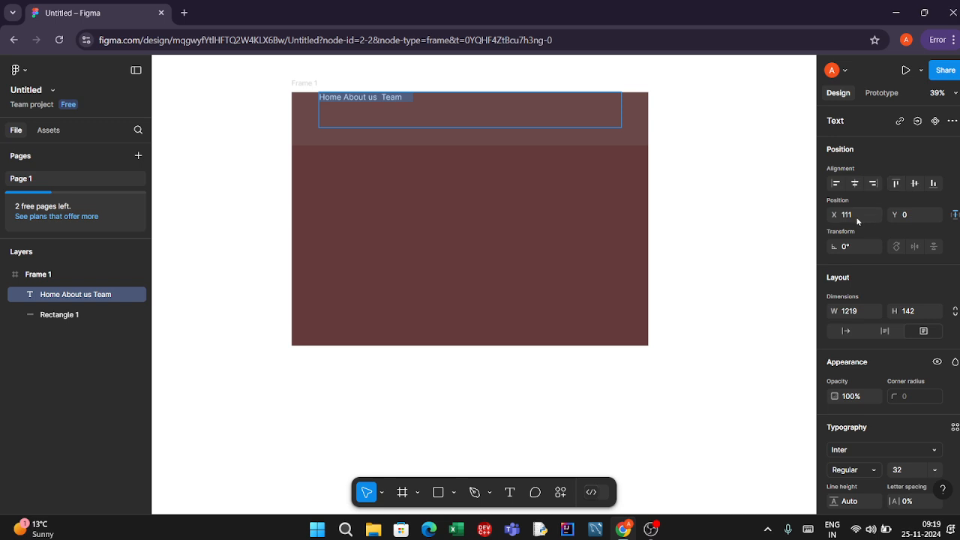
click(916, 213)
key(Escape)
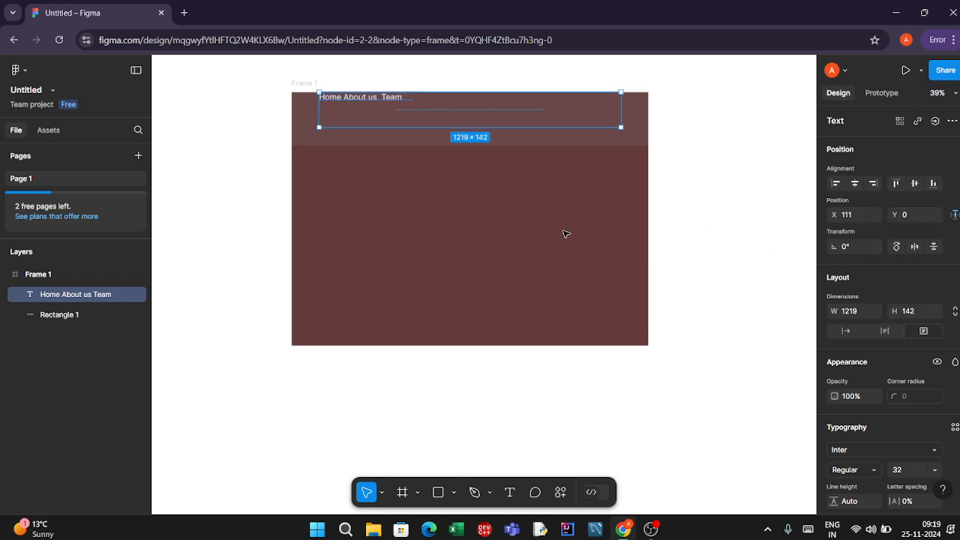
double_click(396, 99)
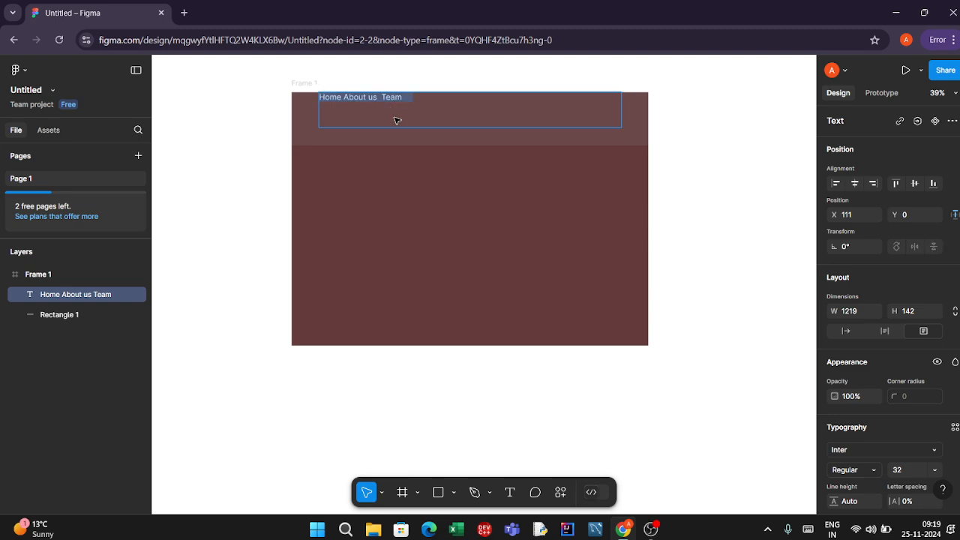
click(432, 103)
key(ctrl+a)
scroll(863, 338, down, 3)
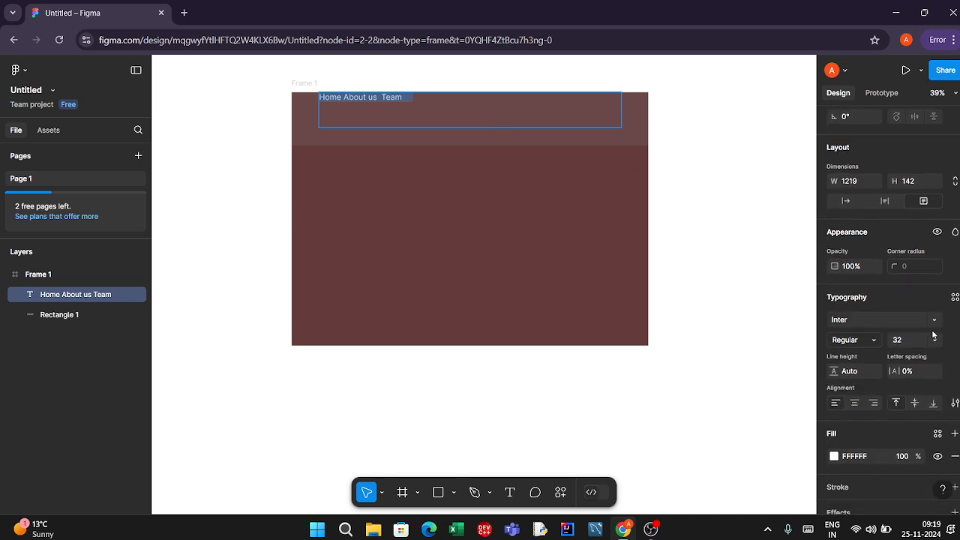
scroll(848, 300, down, 2)
key(Escape)
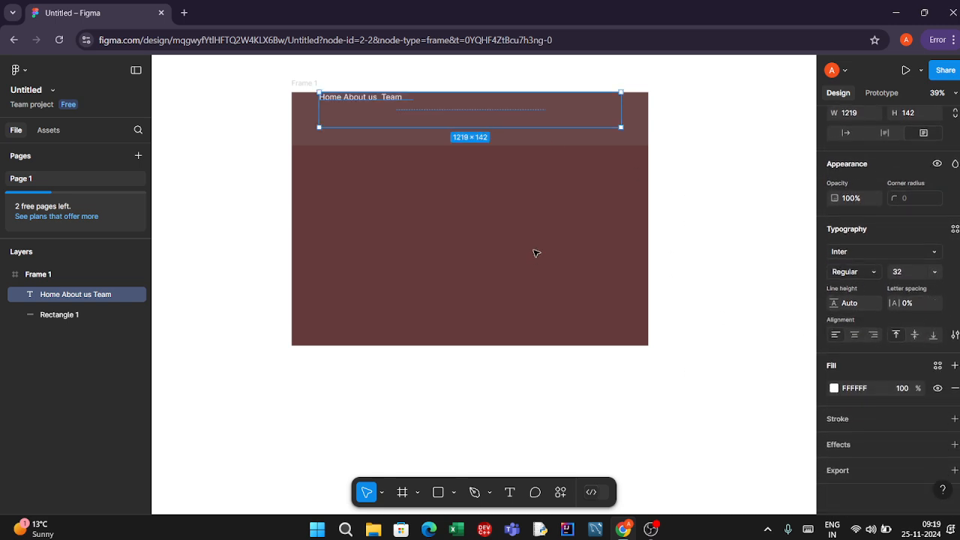
click(420, 232)
click(388, 107)
key(Escape)
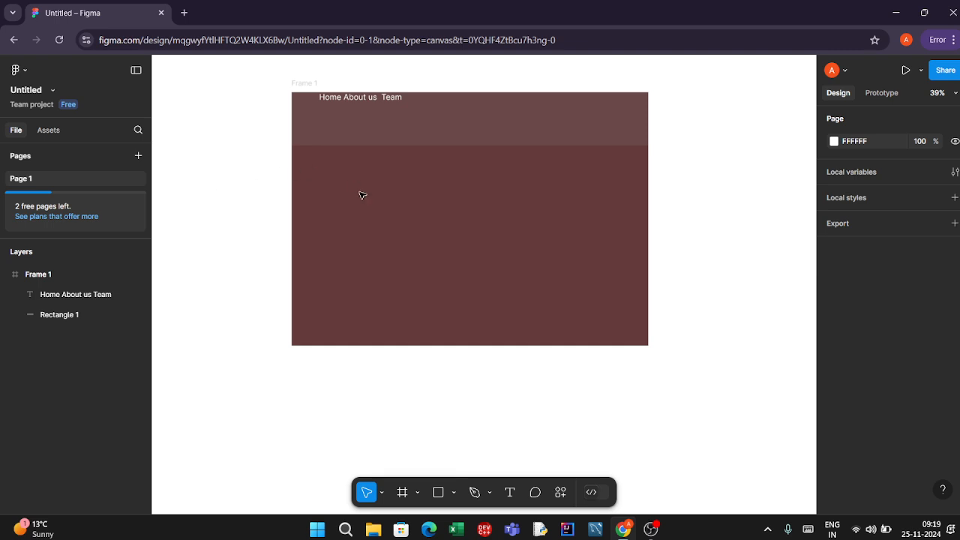
- Draw a rectangle about 621 × 512 below the header in the left half of the frame
click(458, 495)
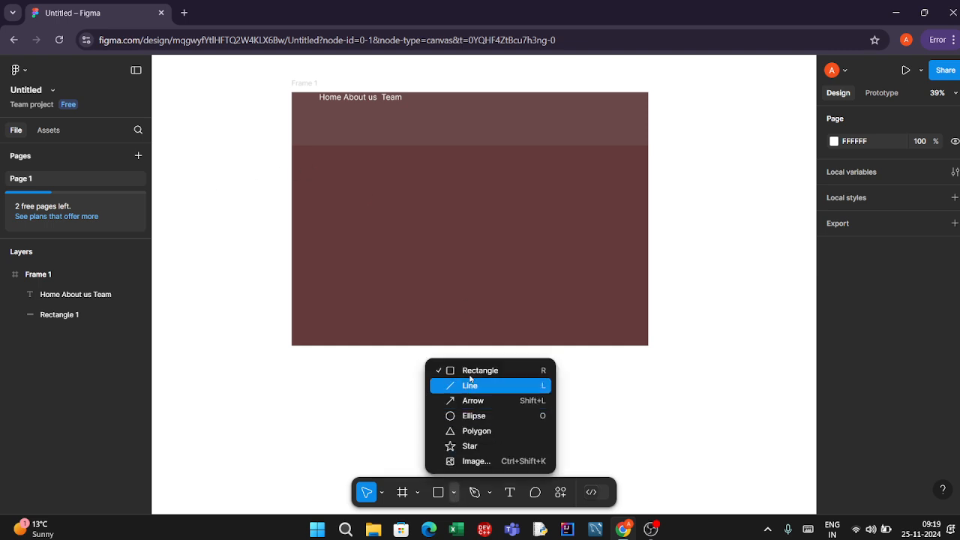
click(446, 369)
mouse_move(312, 154)
mouse_down()
mouse_move(314, 257)
mouse_move(484, 282)
mouse_move(466, 281)
mouse_up()
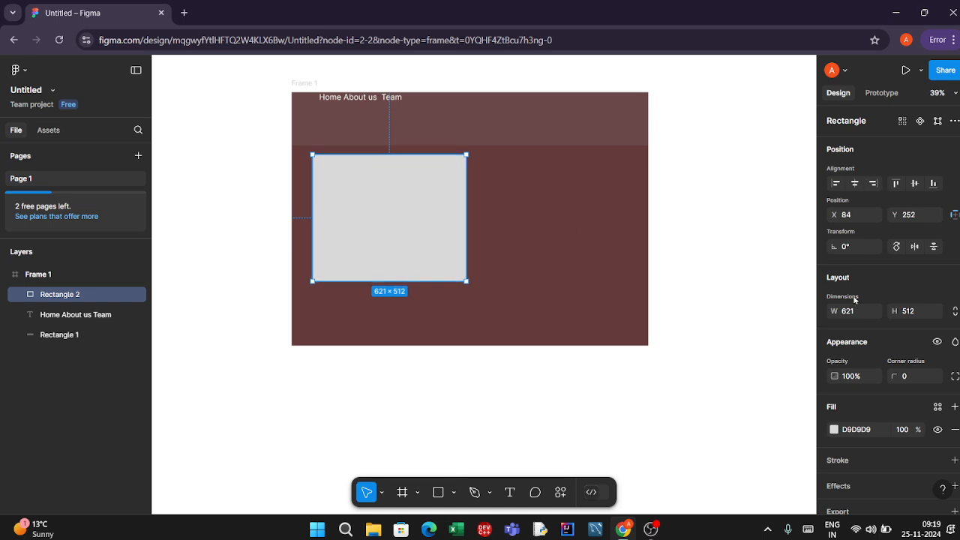
- Change the new rectangle's fill to the muted greyish pink A79494
click(832, 429)
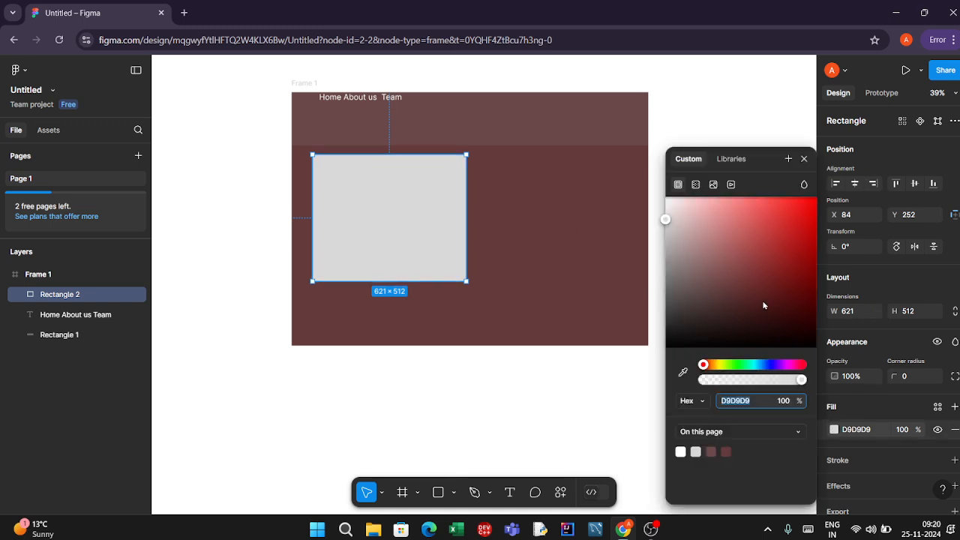
drag(765, 305, 682, 252)
drag(733, 364, 782, 364)
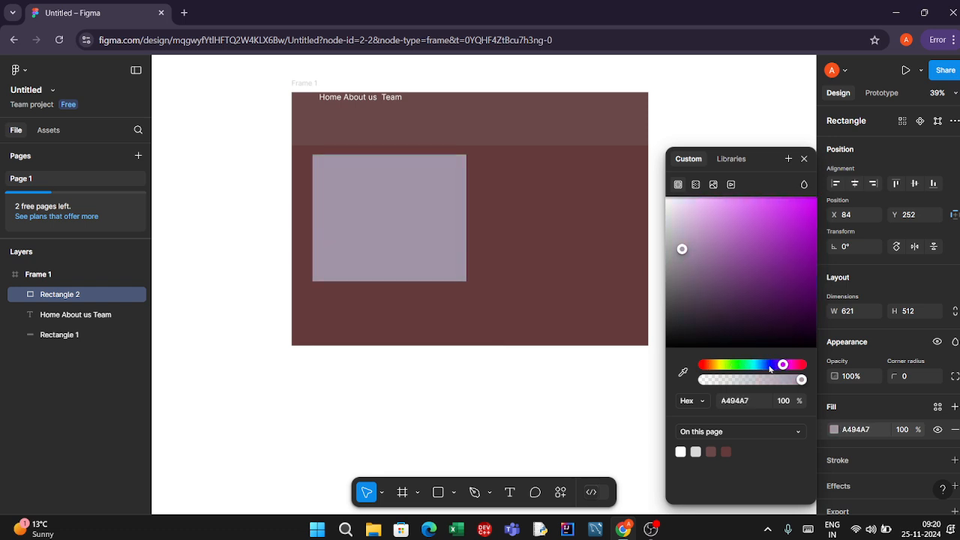
drag(718, 365, 702, 367)
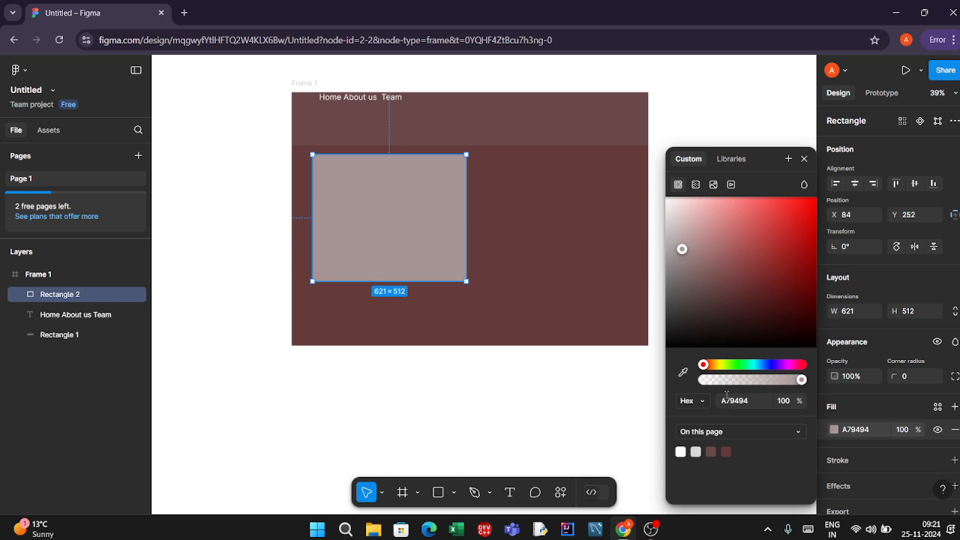
click(700, 402)
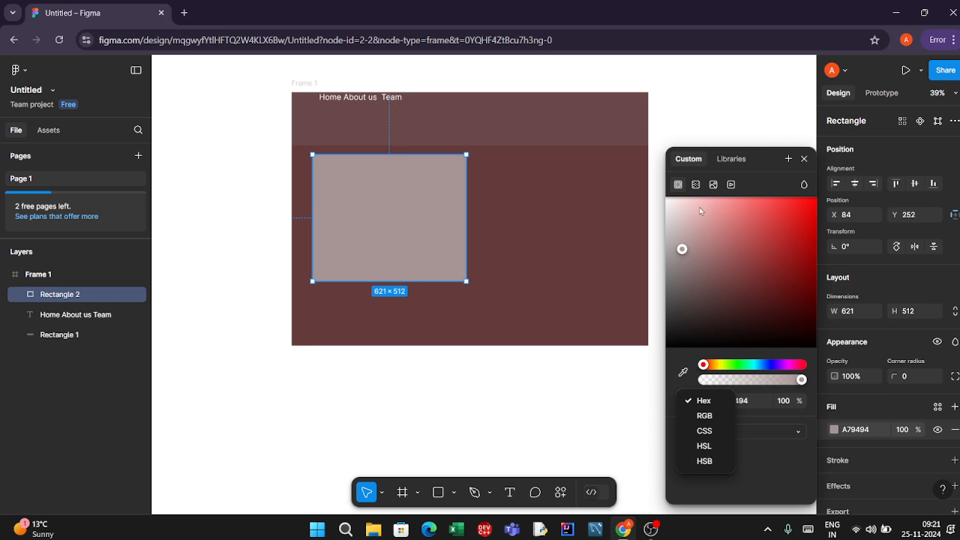
key(Escape)
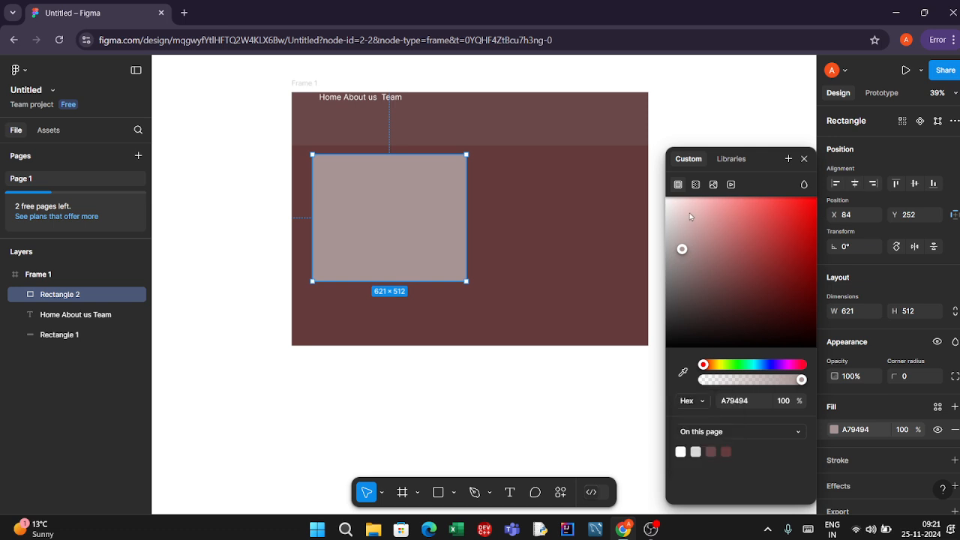
- Reduce the rectangle's fill opacity to 79%
drag(801, 379, 782, 383)
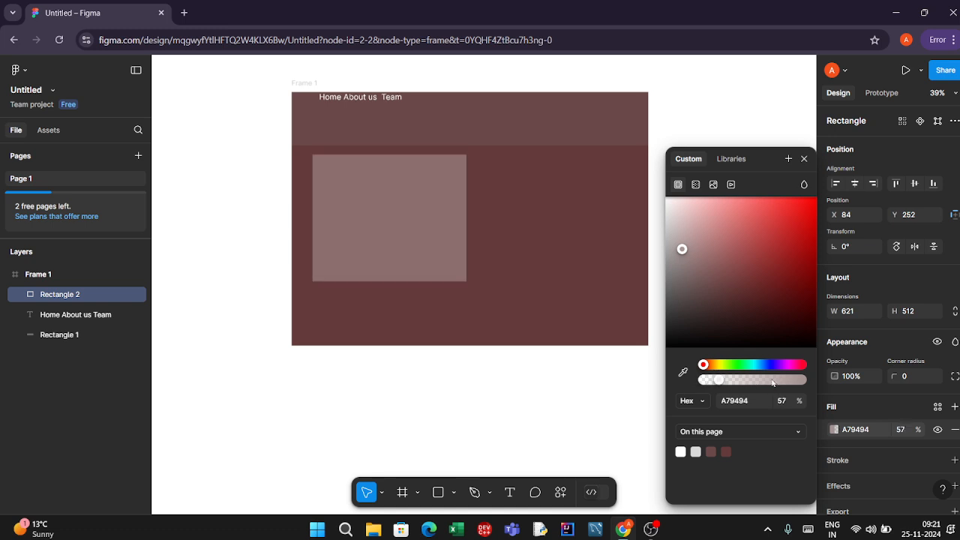
click(781, 383)
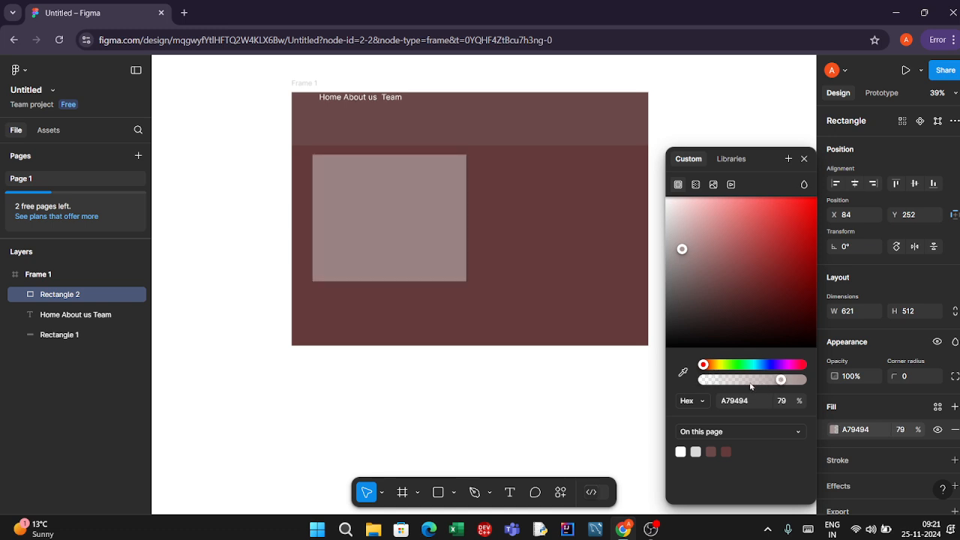
click(701, 403)
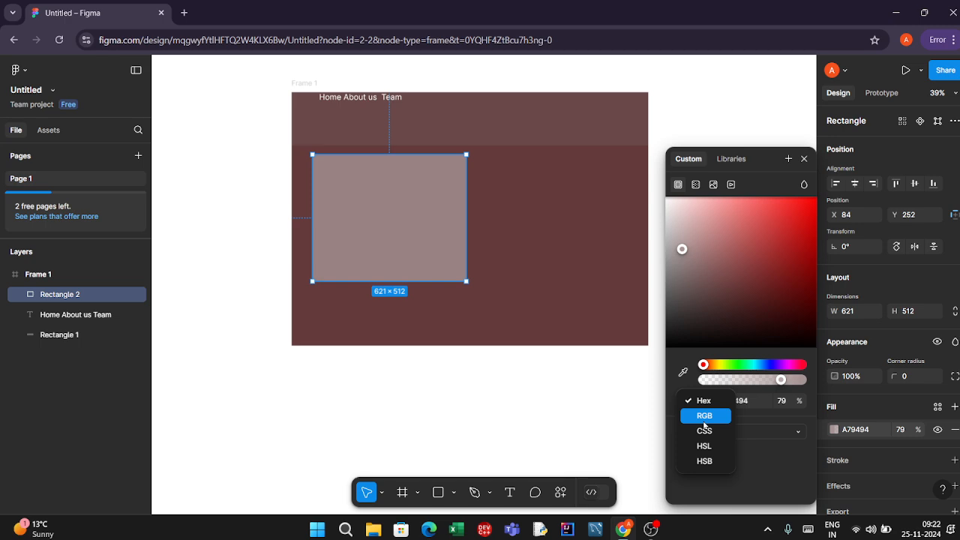
click(503, 243)
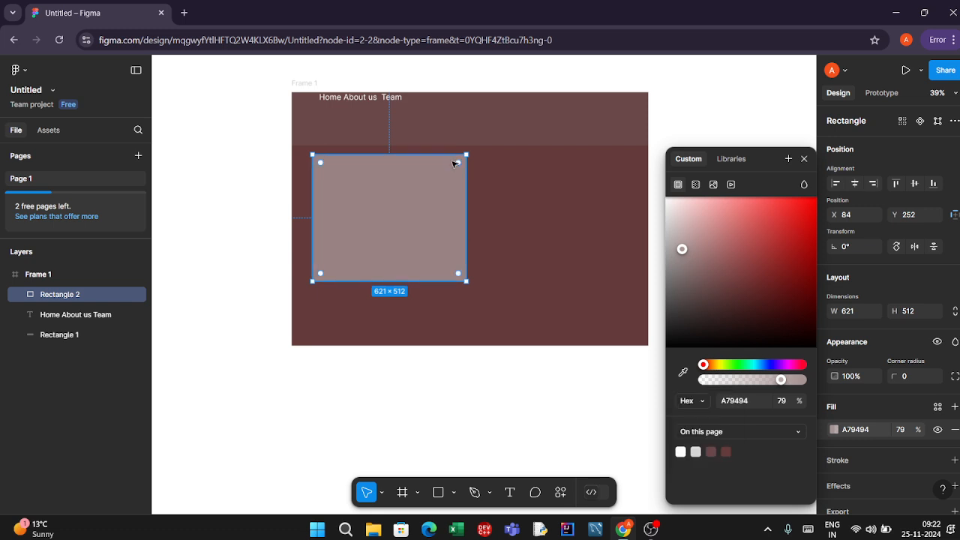
- Round the corners of the rectangle below the header to a radius of about 219
drag(460, 164, 413, 214)
click(495, 213)
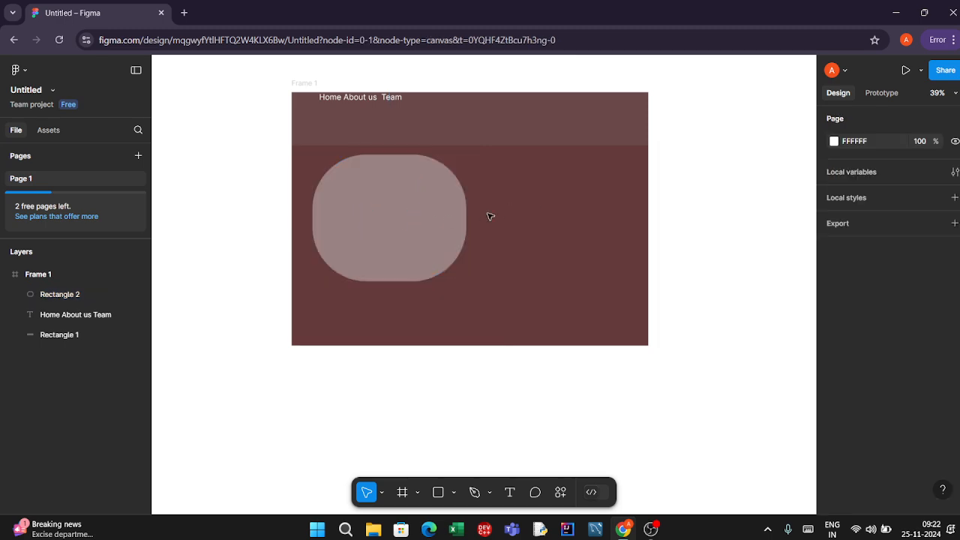
click(426, 220)
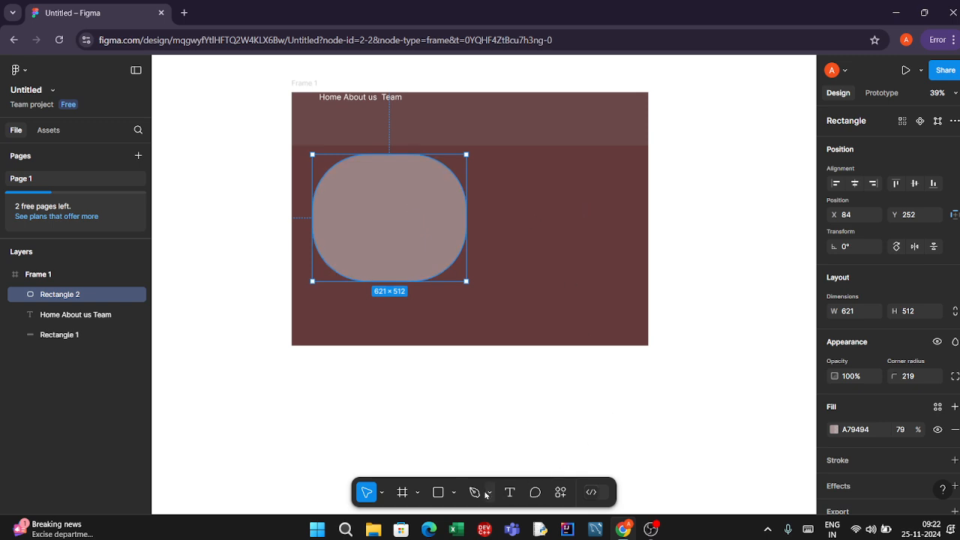
click(512, 493)
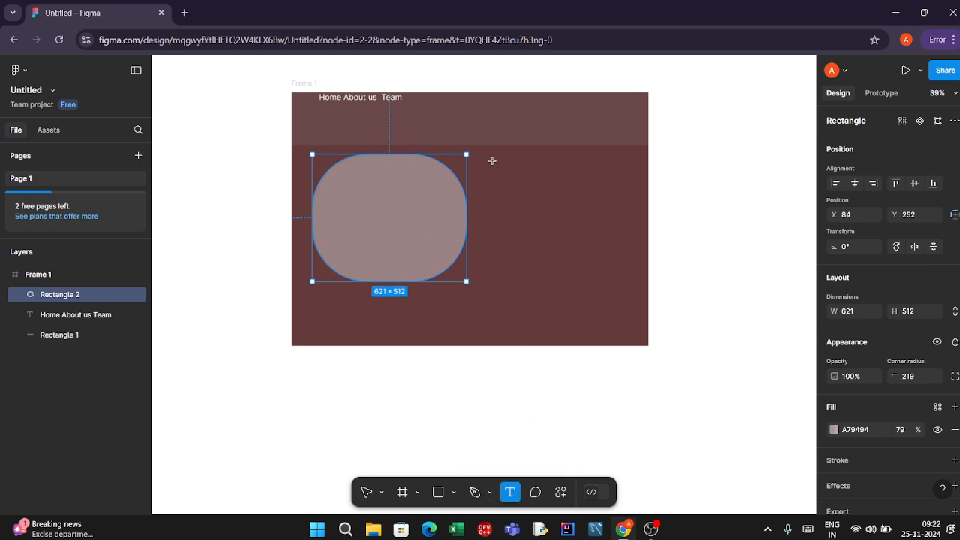
drag(491, 161, 576, 278)
drag(628, 278, 615, 280)
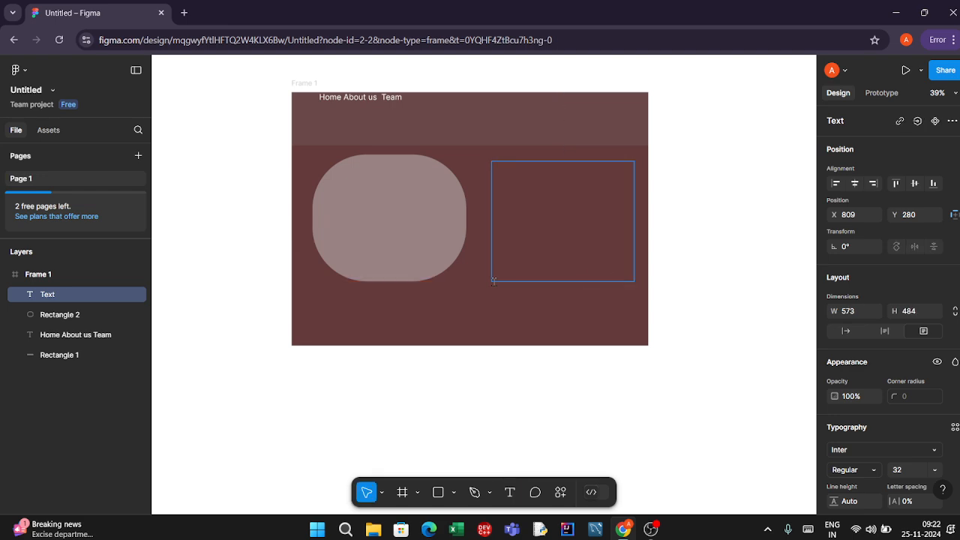
key(Escape)
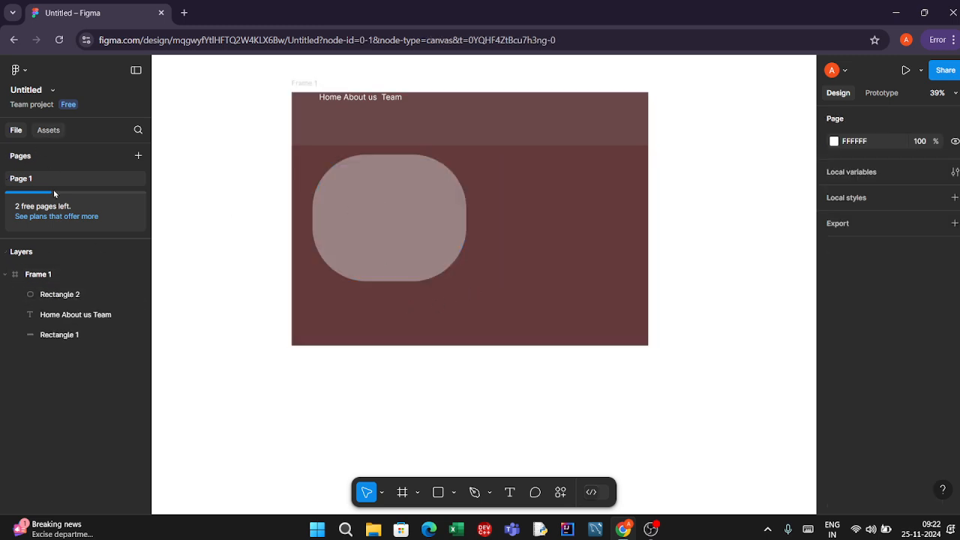
- Insert an instance of the X 01 icon from the Stratis Line Icons set into the header, below the navigation text
click(45, 130)
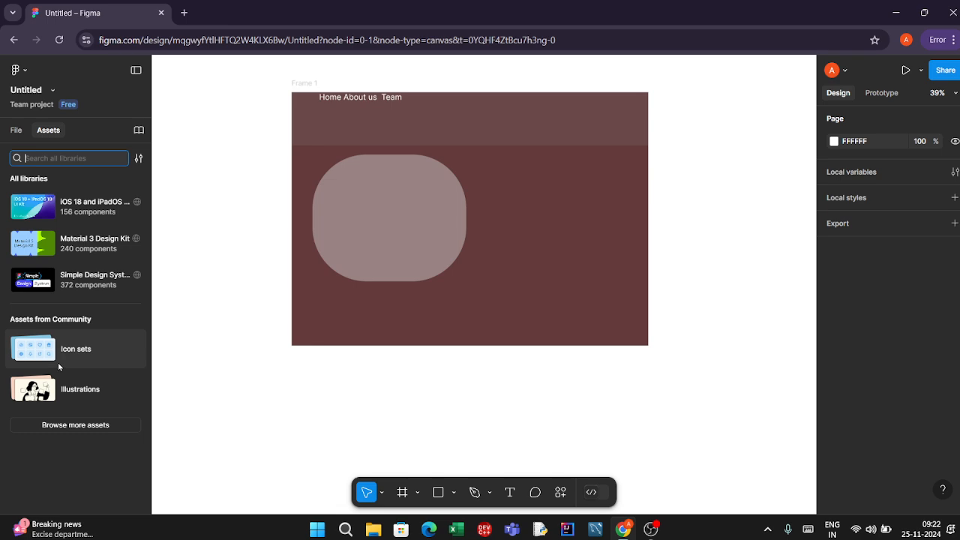
click(37, 353)
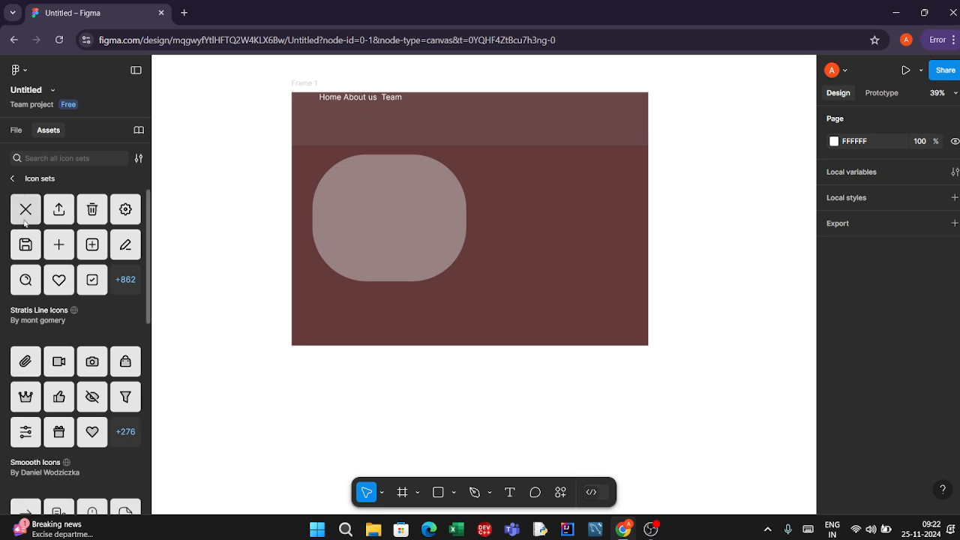
click(27, 211)
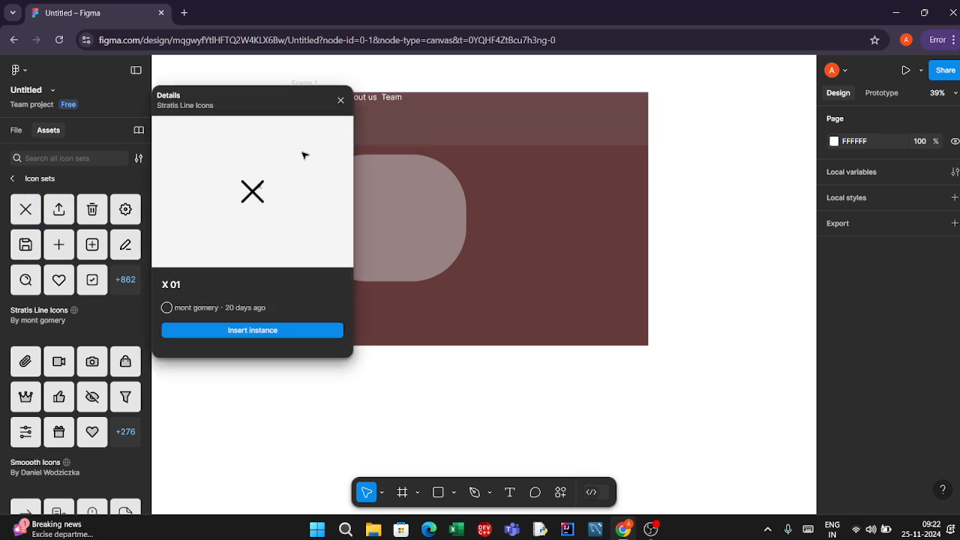
click(392, 113)
click(362, 131)
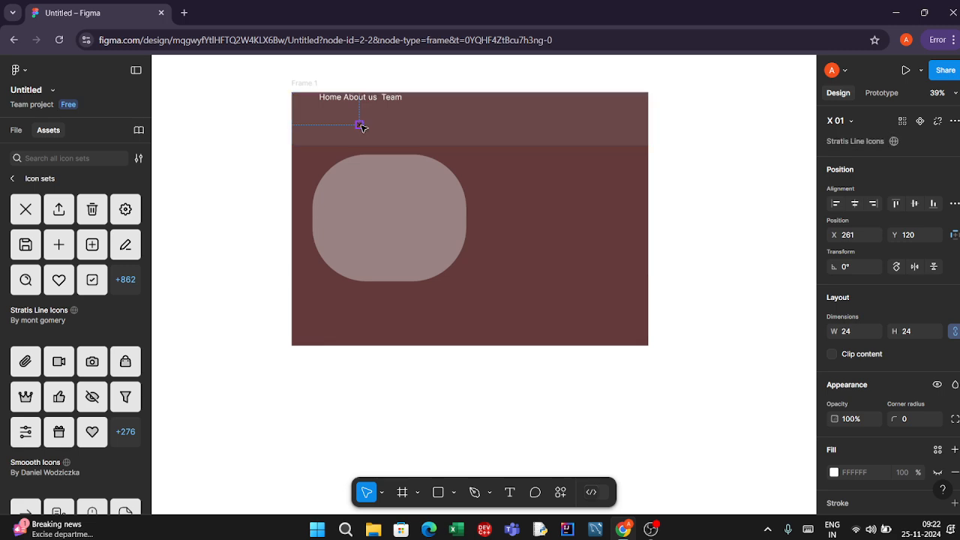
- Move the X icon out of the header onto the empty canvas just left of the frame
right_click(361, 127)
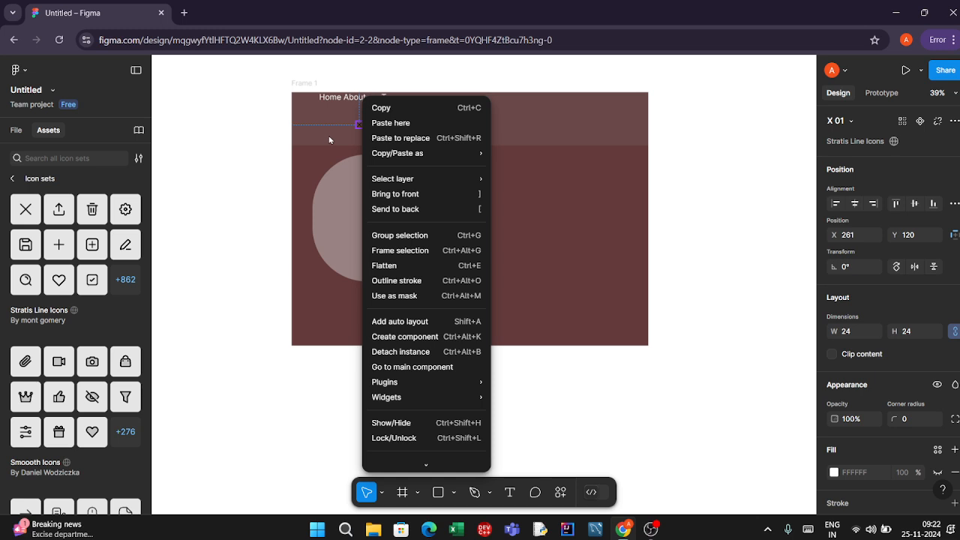
key(Escape)
drag(365, 131, 271, 118)
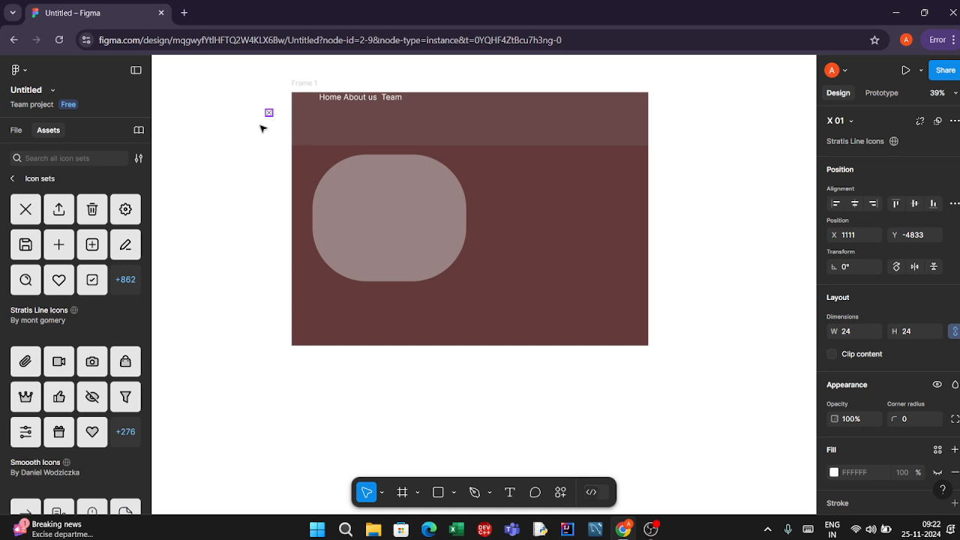
click(384, 208)
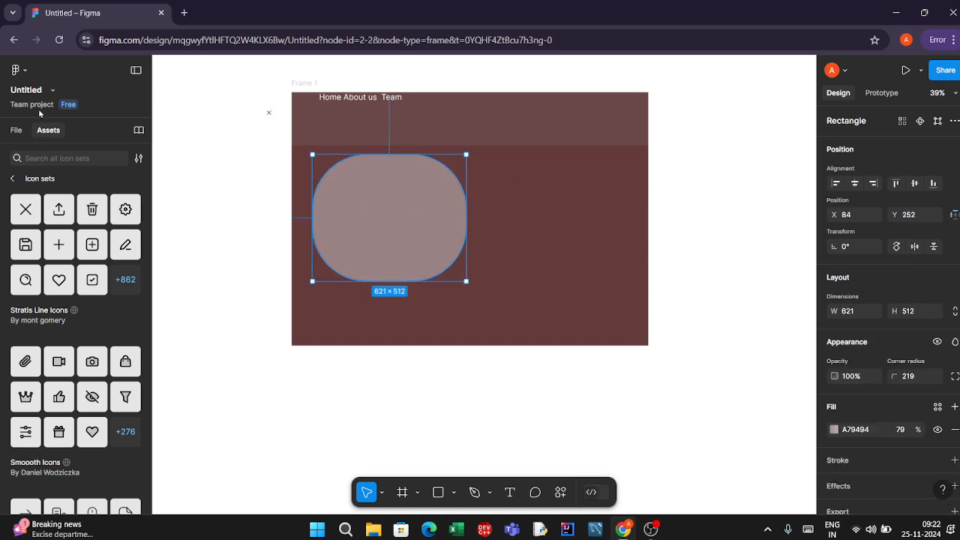
click(27, 89)
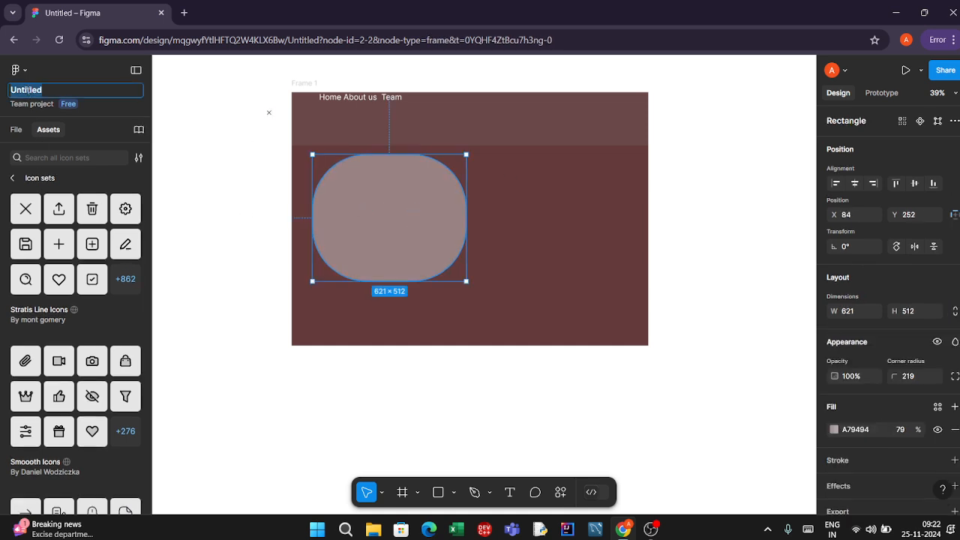
click(14, 132)
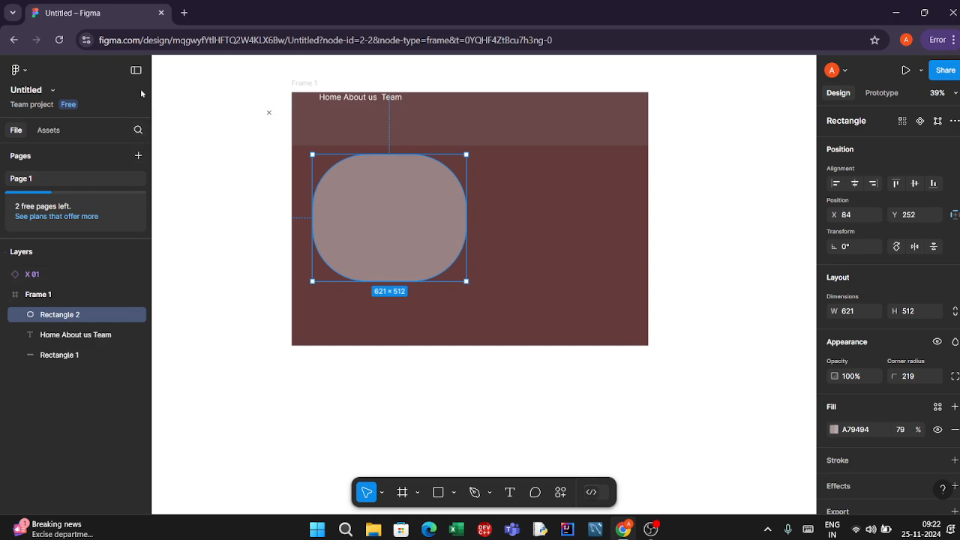
click(595, 492)
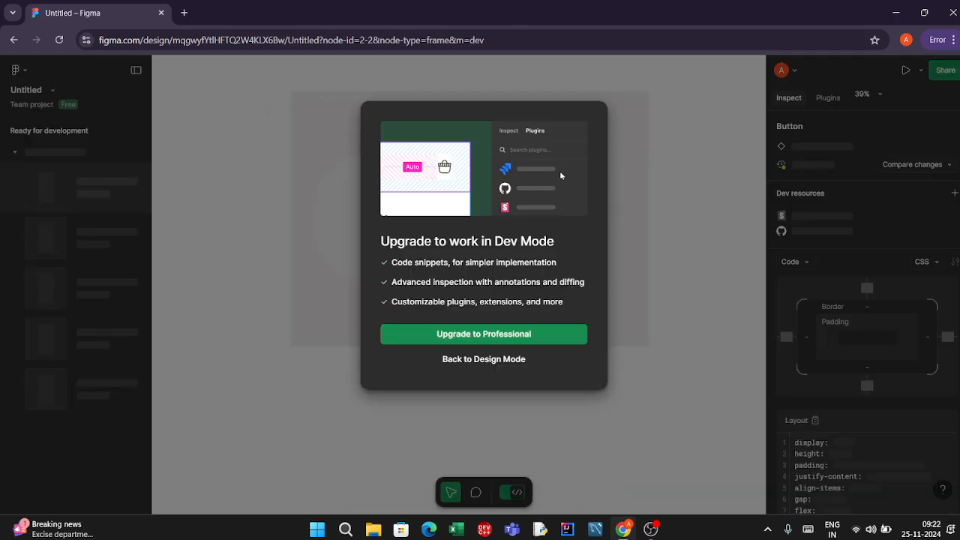
click(480, 363)
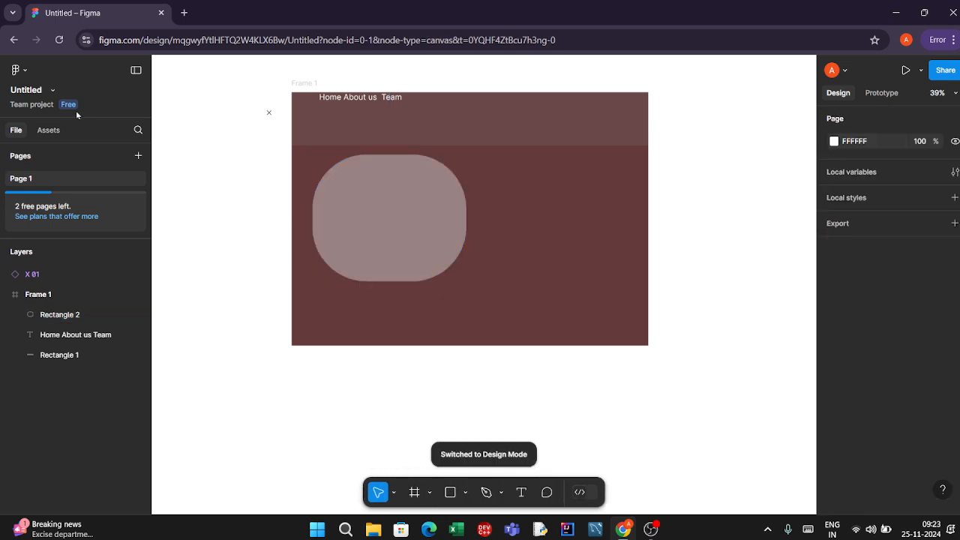
click(50, 104)
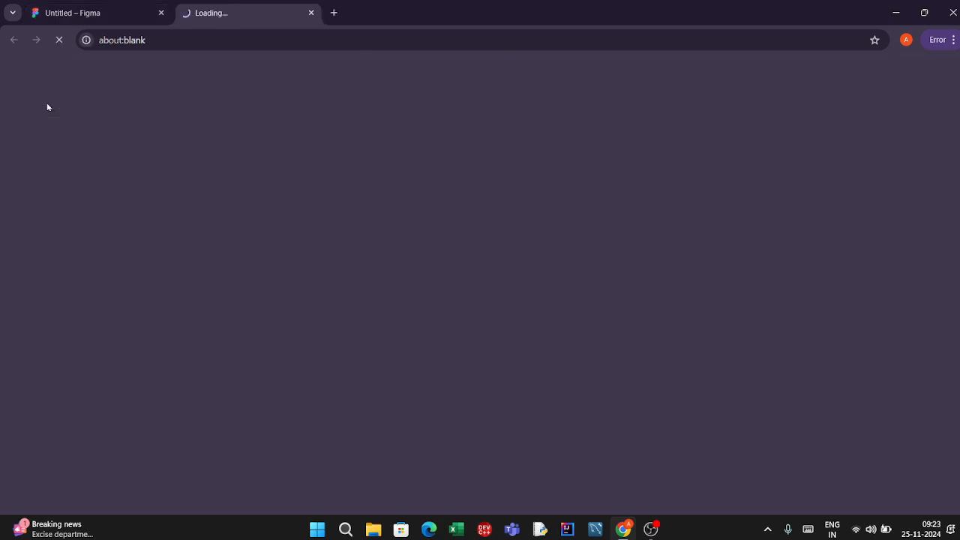
click(75, 6)
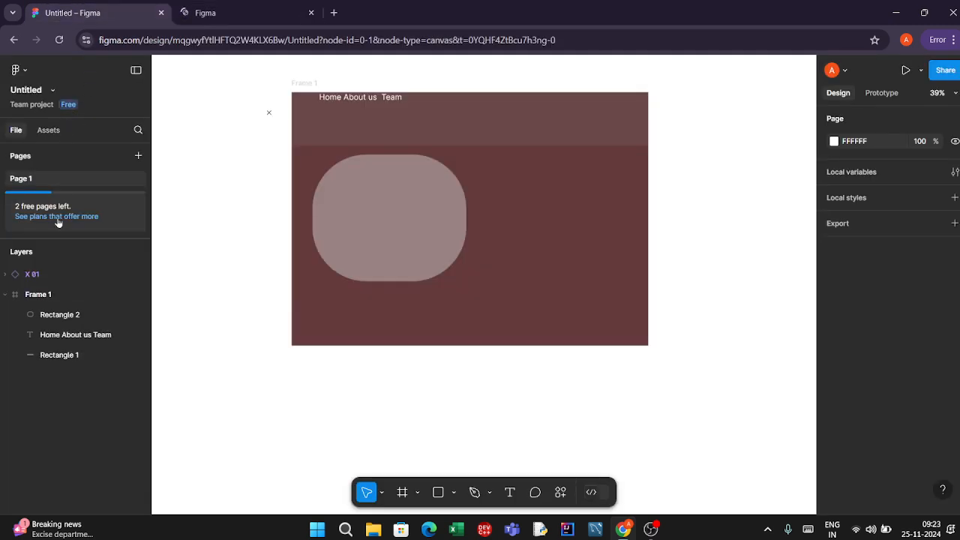
click(6, 252)
click(6, 253)
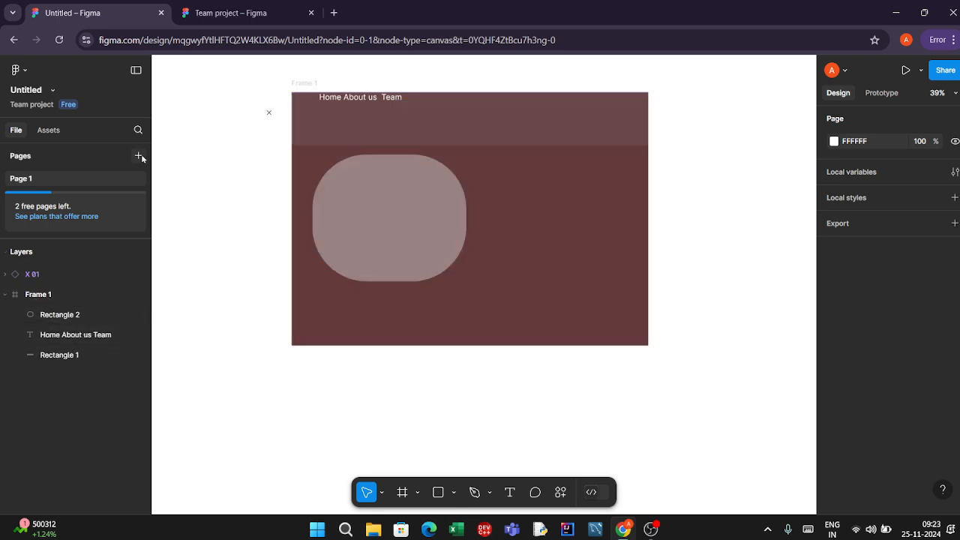
- Search the current page's layers for "assets" and close the search
click(137, 131)
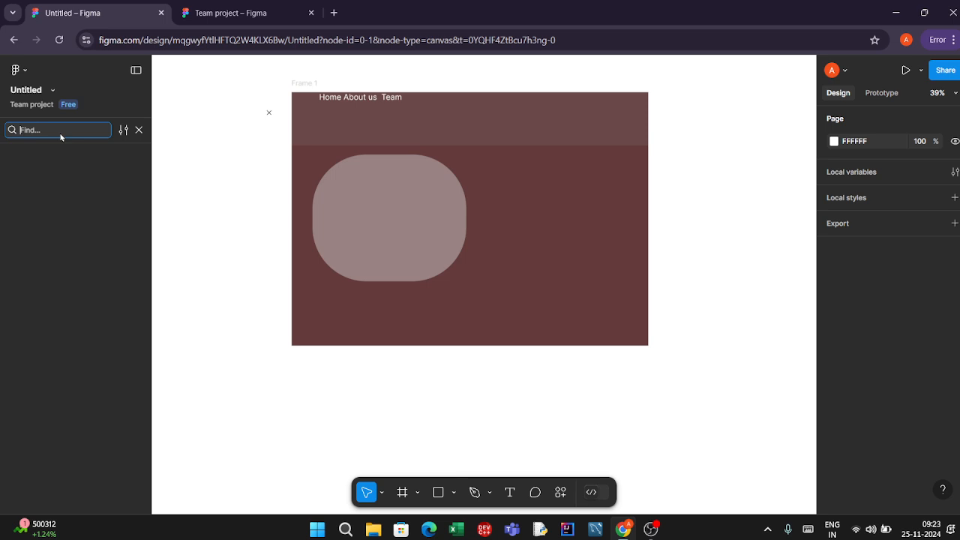
text(assets)
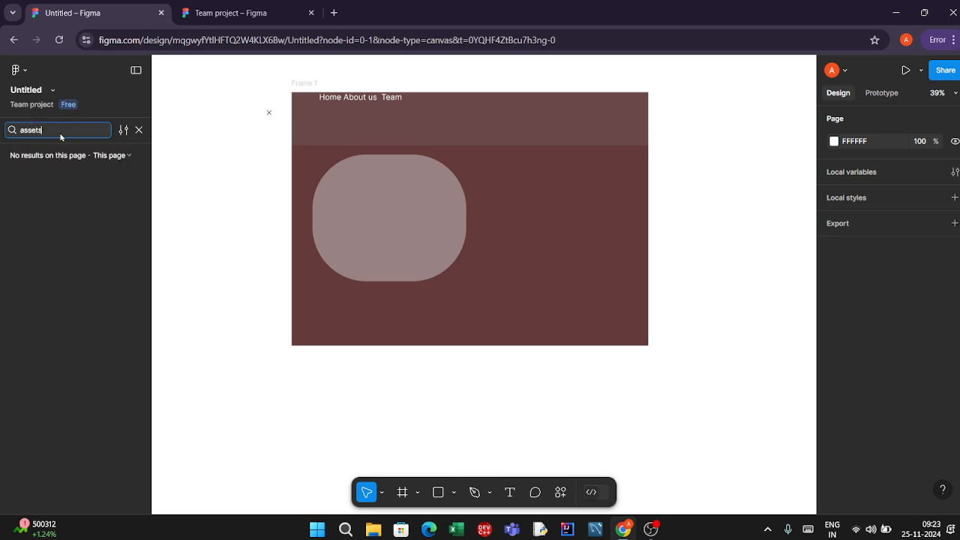
click(112, 155)
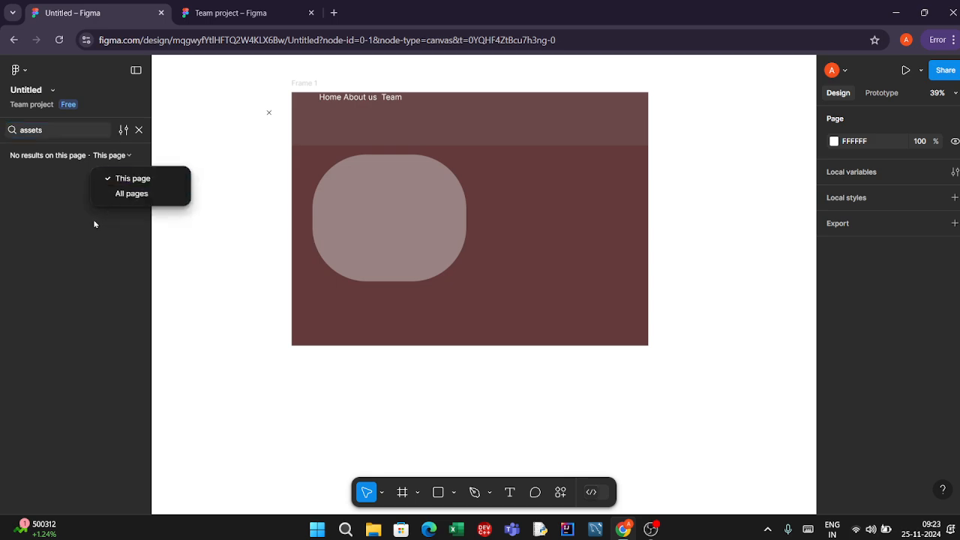
click(15, 166)
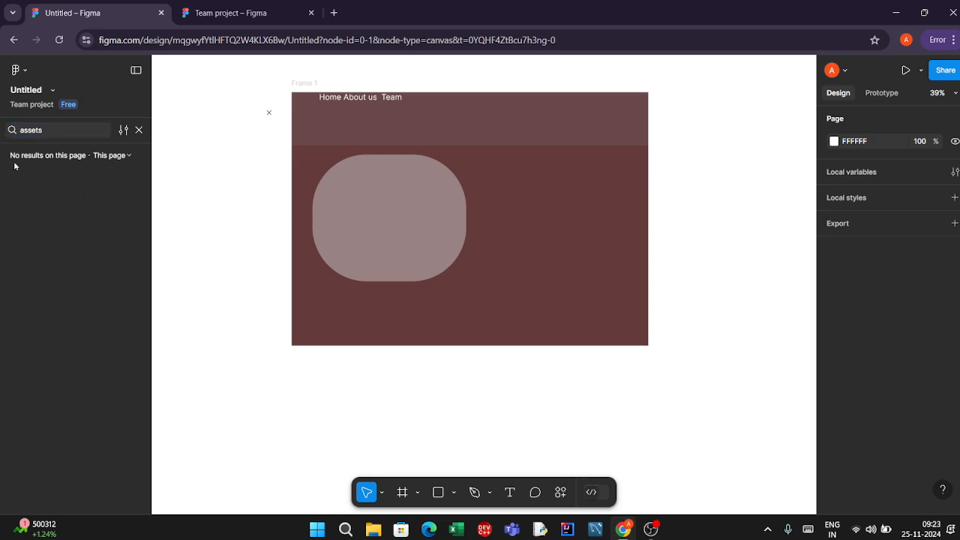
click(139, 130)
- Search the plugins for "content reels" and open the details of the Content Reel plugin
click(24, 69)
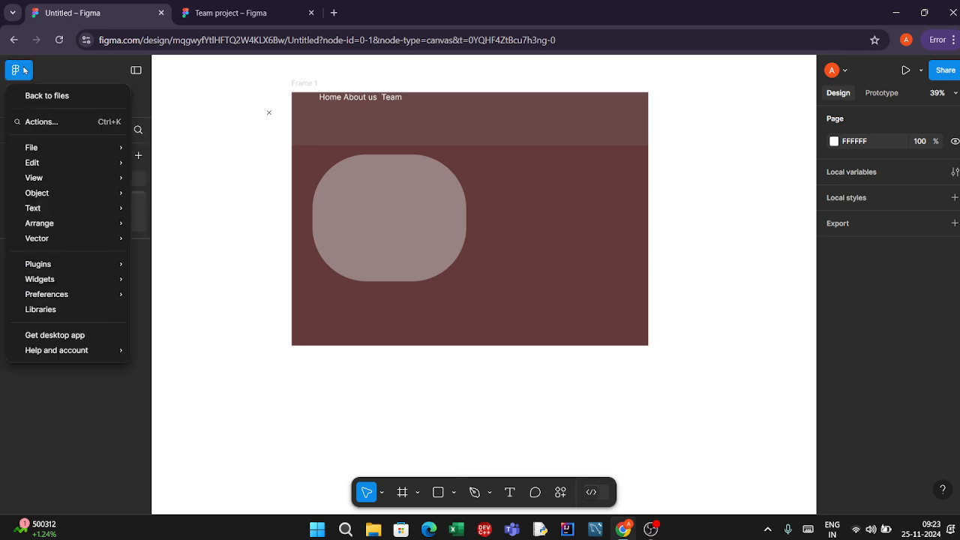
mouse_move(44, 272)
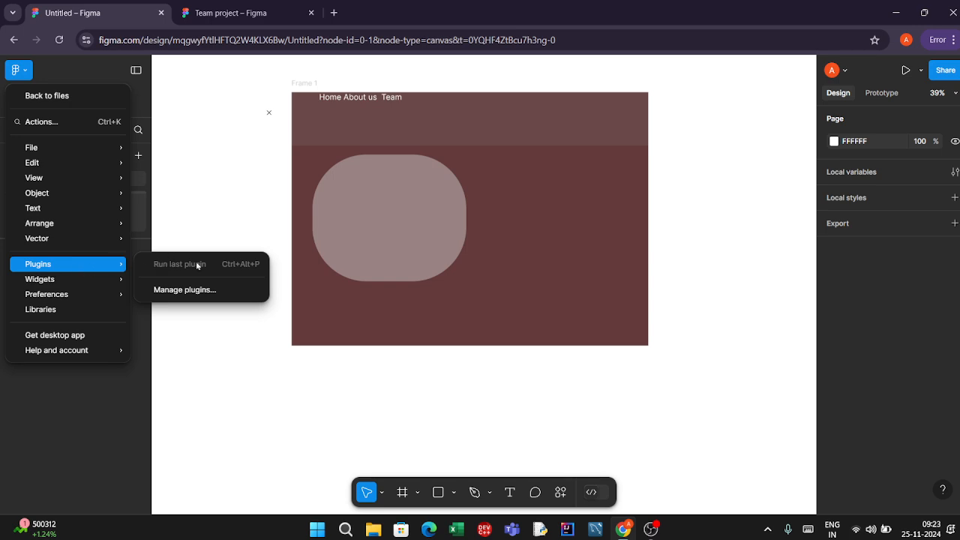
click(193, 291)
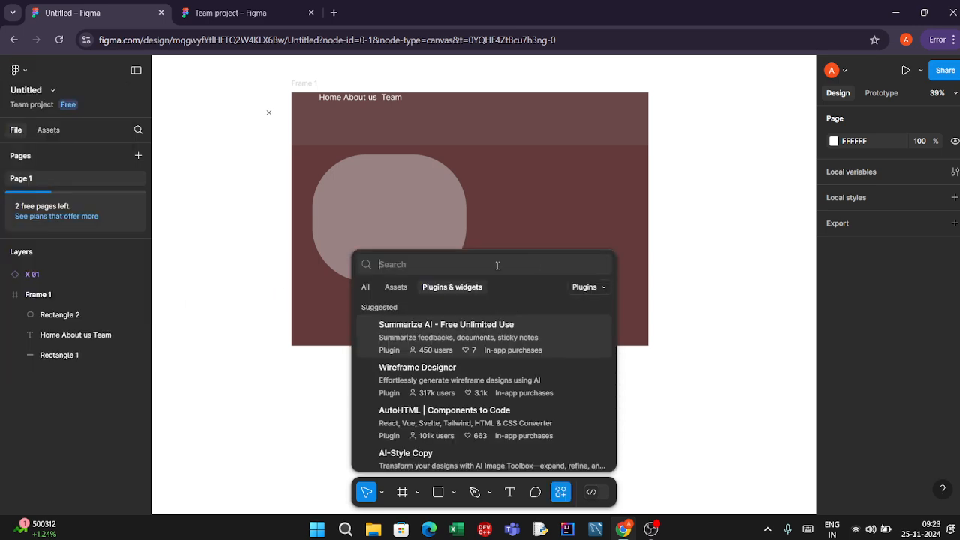
text(content)
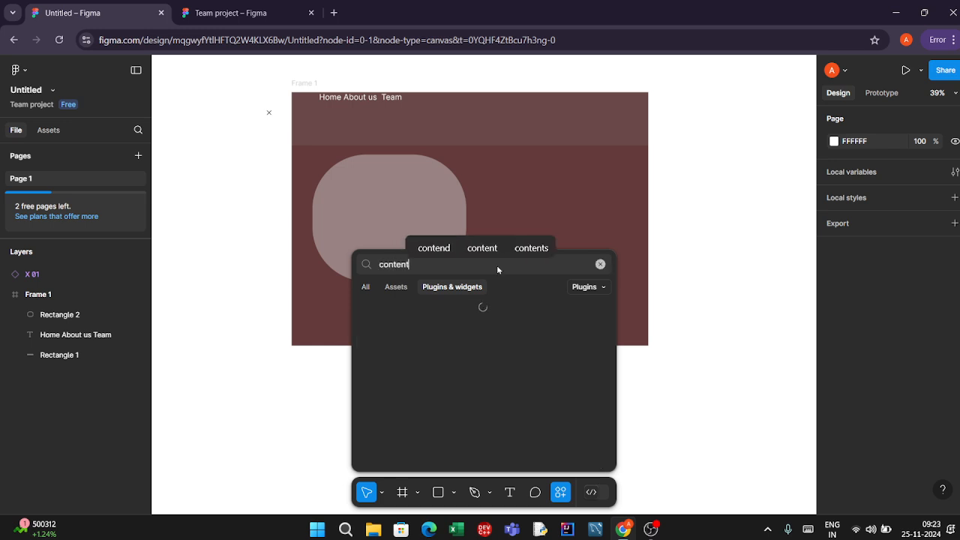
text( reels)
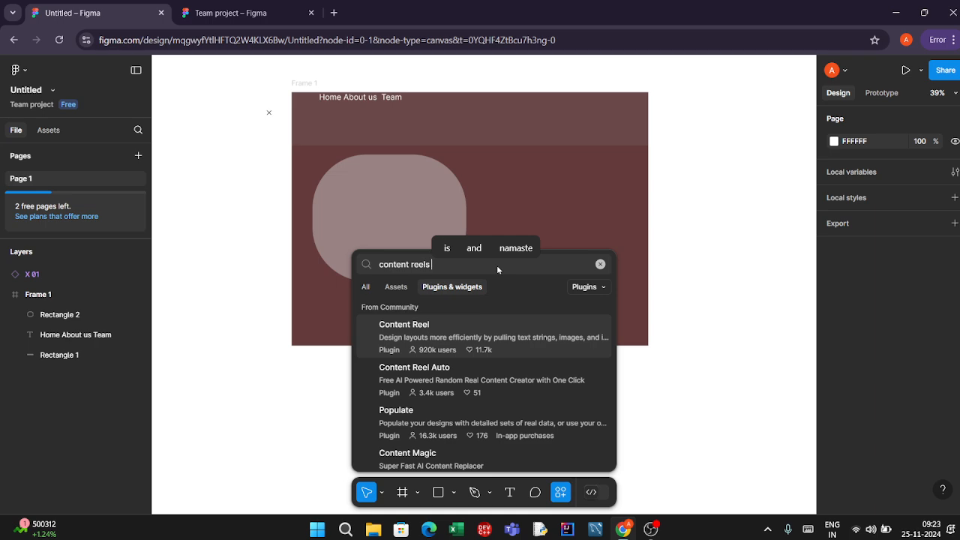
click(412, 345)
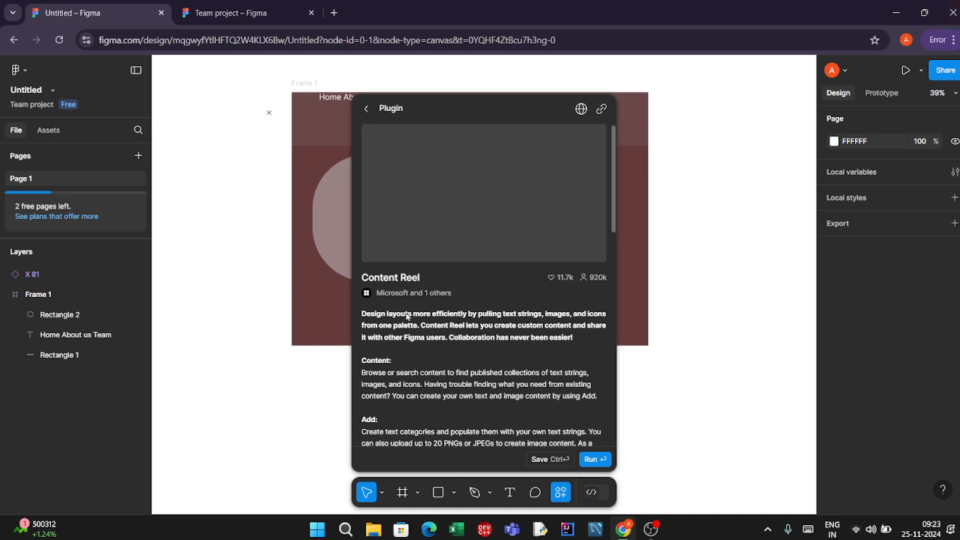
- Look through the Content Reel description and usage instructions, and run the plugin
scroll(407, 316, down, 3)
scroll(495, 213, up, 3)
scroll(486, 270, down, 10)
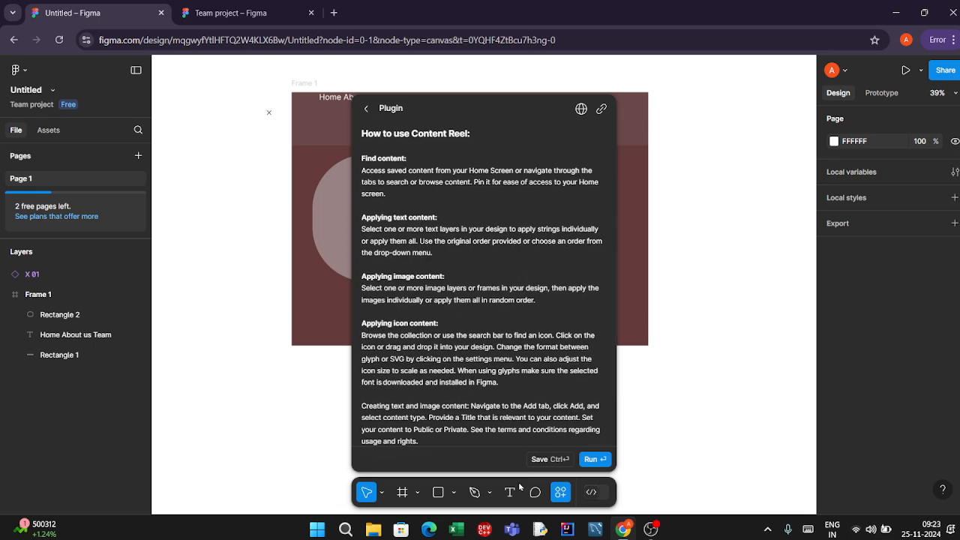
click(594, 459)
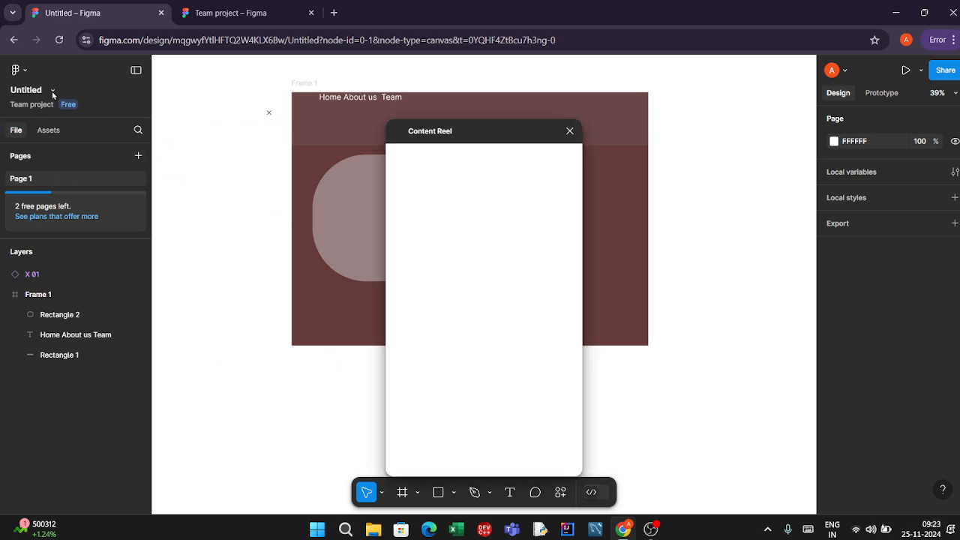
- Move the Content Reel window away from the middle of the frame and complete its introduction pages
drag(516, 136, 239, 80)
click(279, 399)
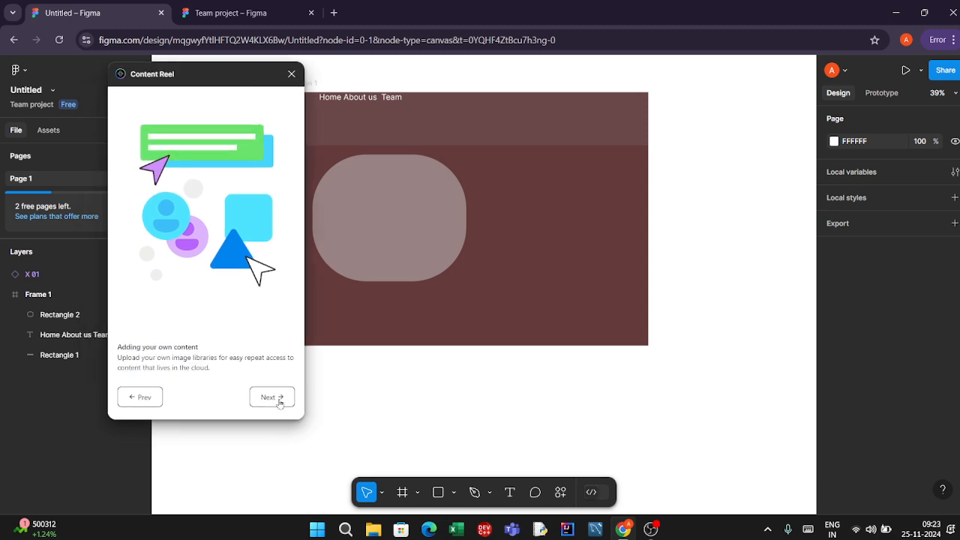
click(278, 398)
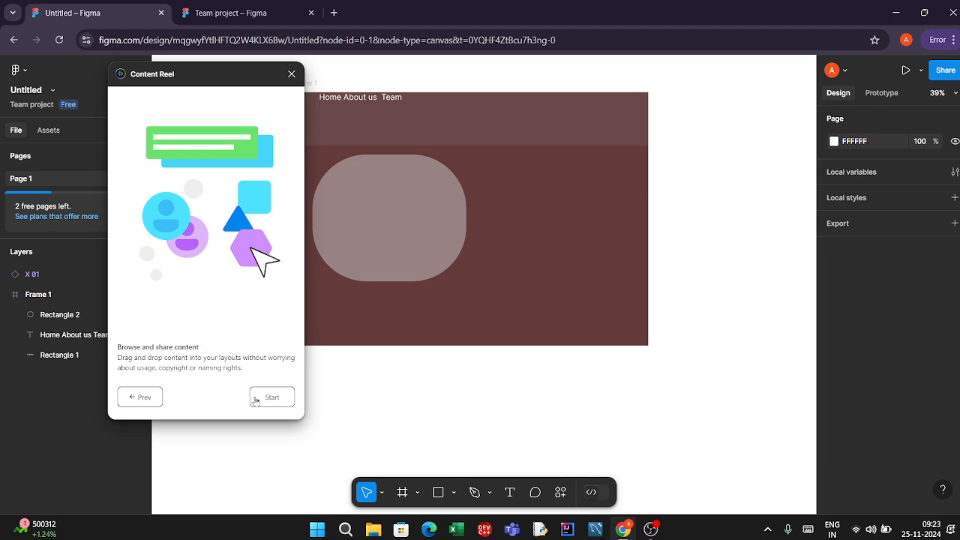
click(279, 399)
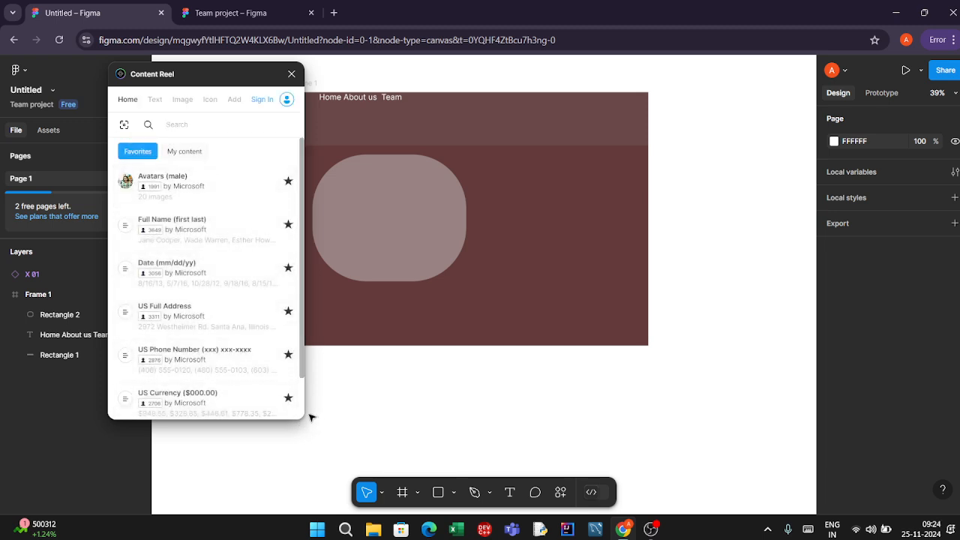
- Fill the rounded rectangle with the photo of the bearded man in glasses from Content Reel's Avatars (male) collection
scroll(218, 346, down, 1)
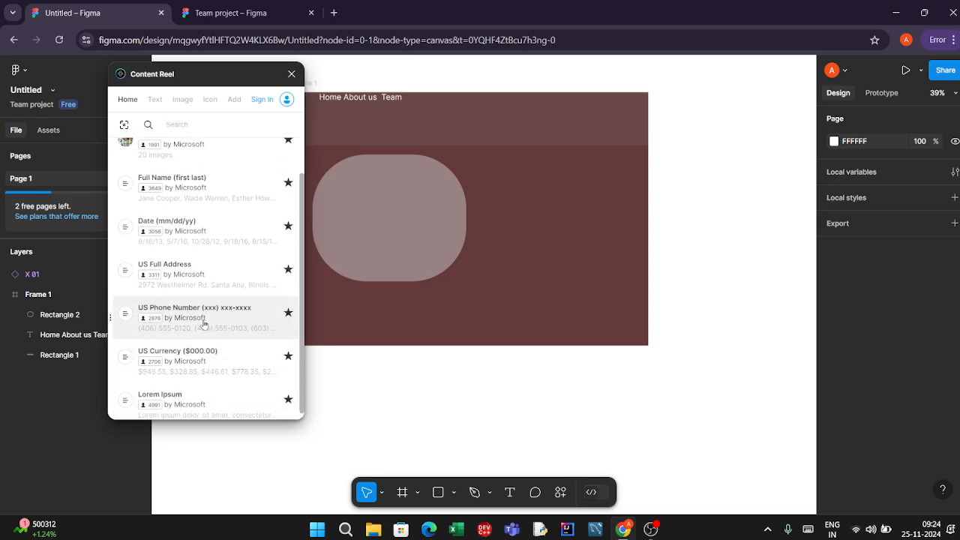
scroll(217, 346, up, 1)
click(231, 186)
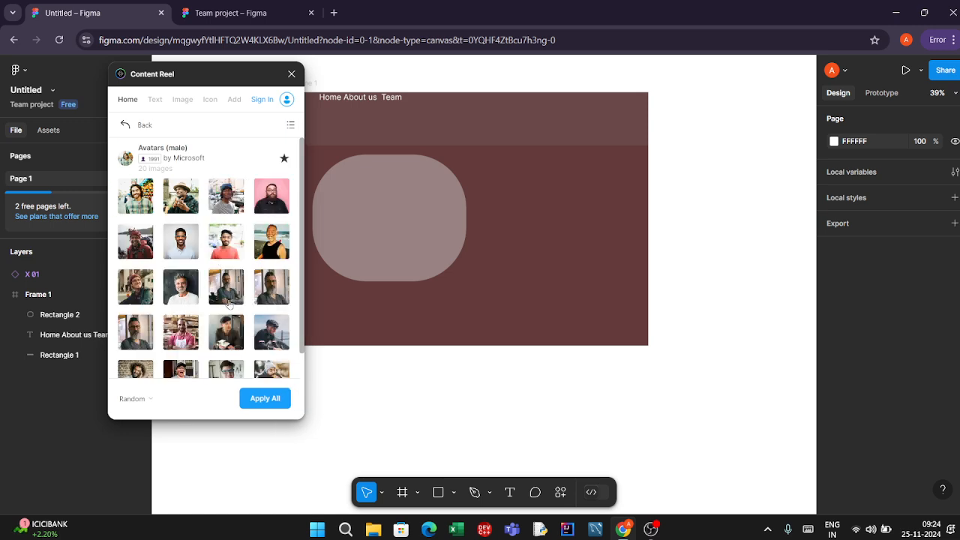
scroll(229, 302, down, 1)
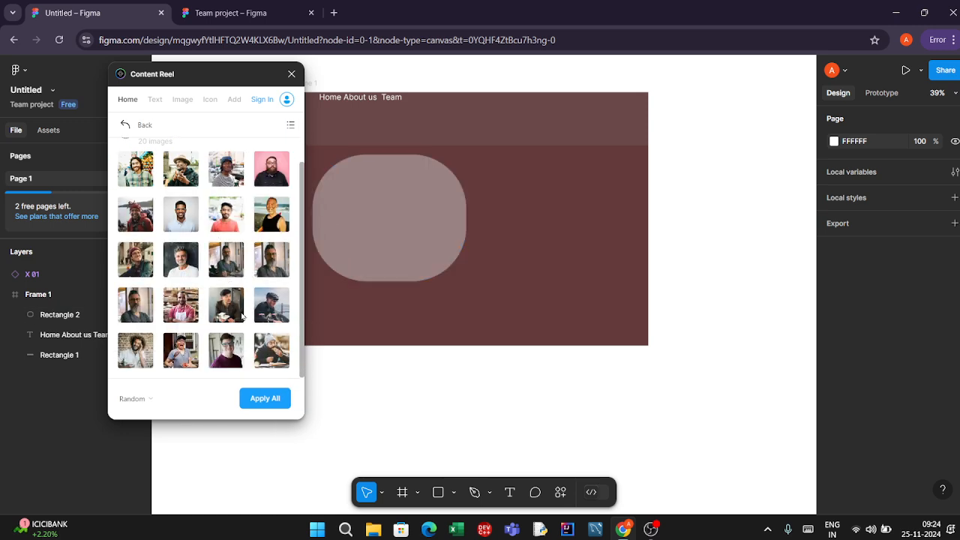
scroll(223, 298, up, 1)
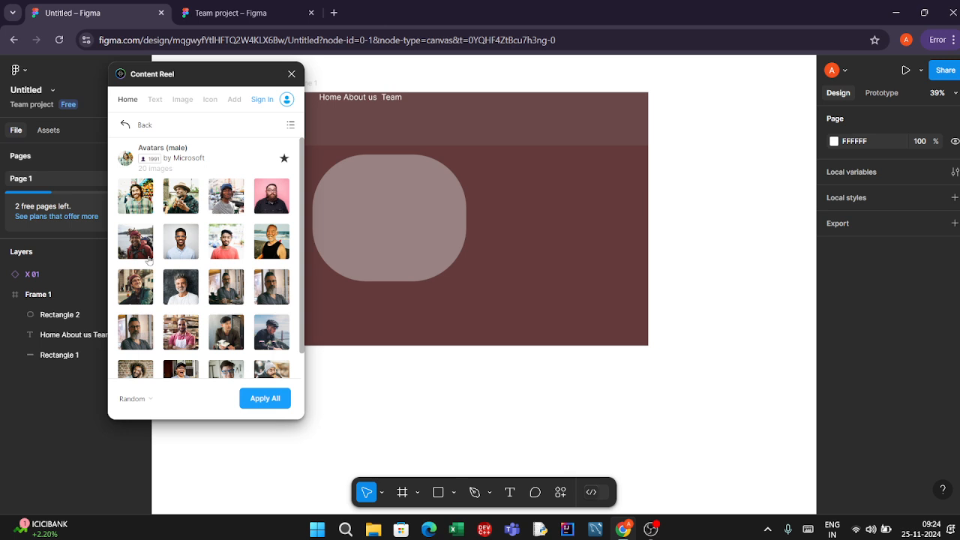
scroll(184, 343, down, 1)
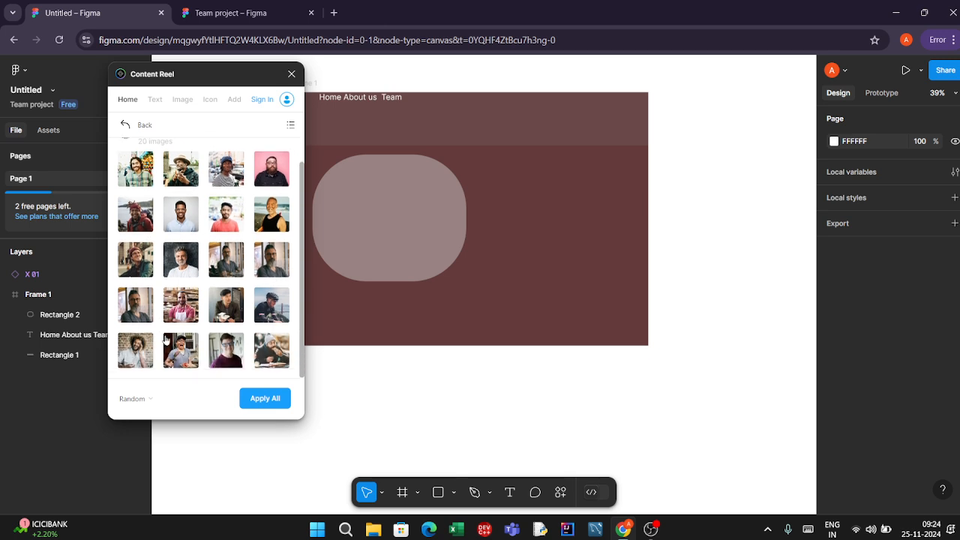
drag(134, 311, 405, 223)
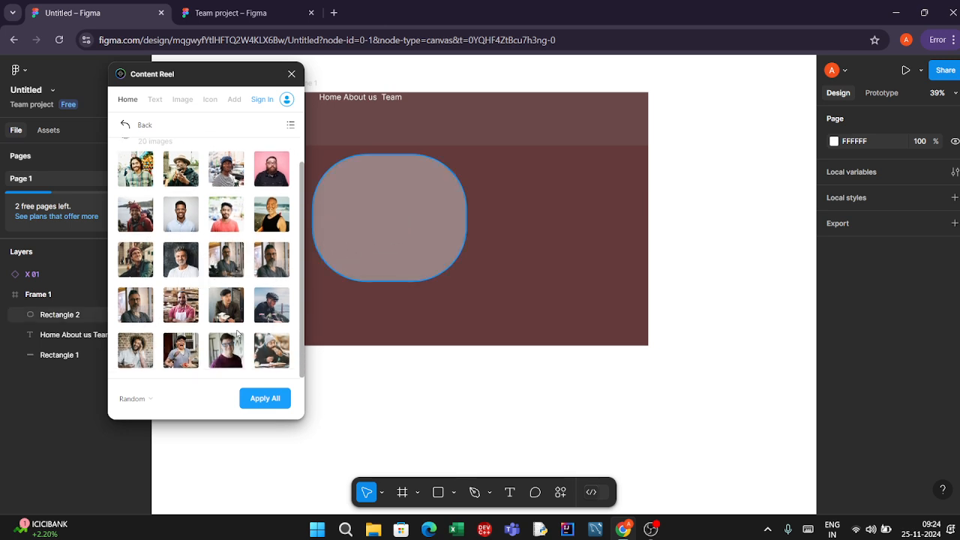
click(418, 202)
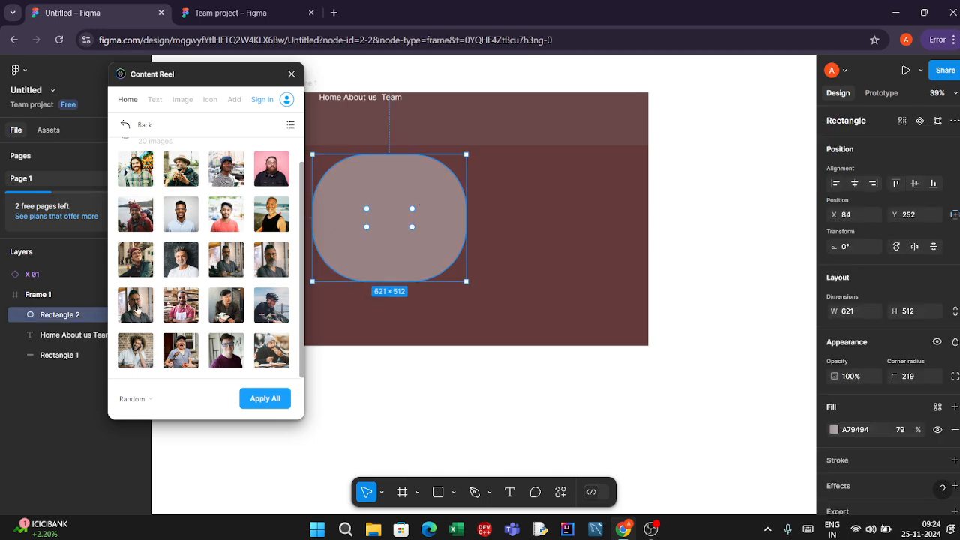
click(136, 307)
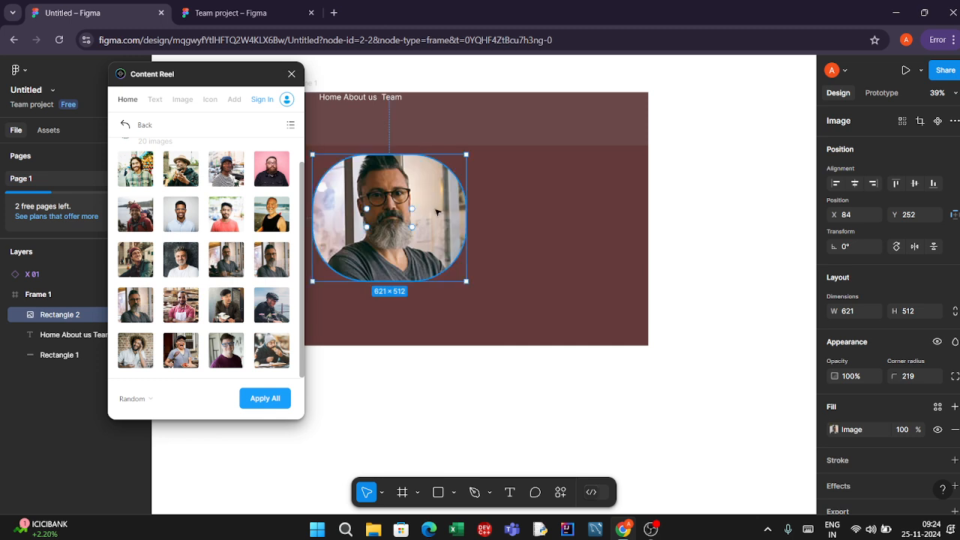
- Set the avatar image's corner radius to about 177 and move it partly beyond the frame's left edge, to about X -160, Y 307
mouse_move(412, 209)
mouse_down()
mouse_move(392, 231)
mouse_move(426, 194)
mouse_move(405, 210)
mouse_up()
click(477, 209)
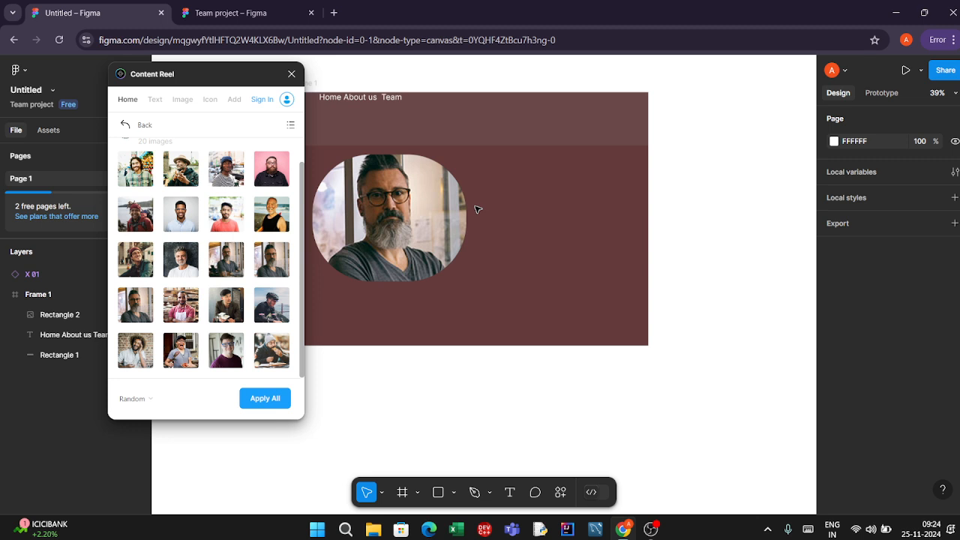
drag(378, 236, 356, 213)
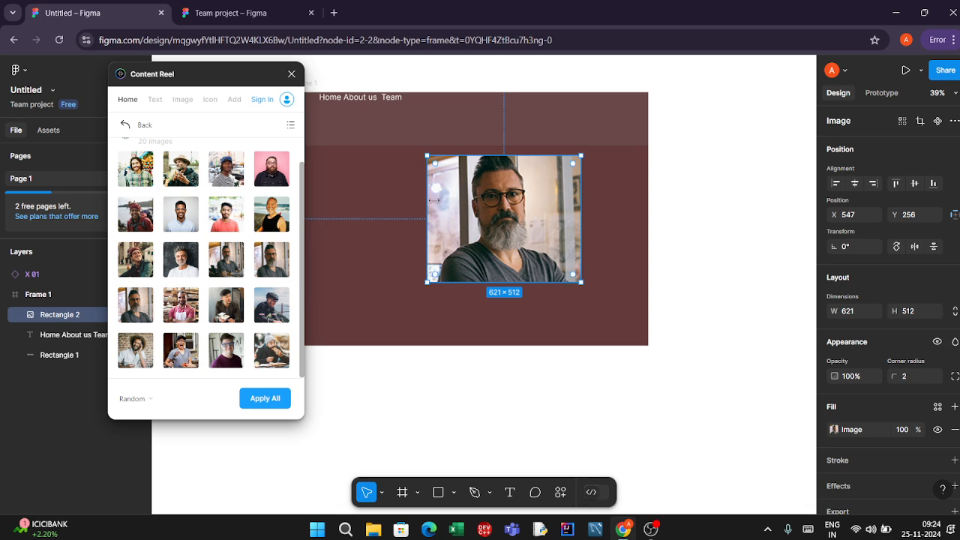
drag(435, 166, 474, 208)
drag(526, 172, 355, 185)
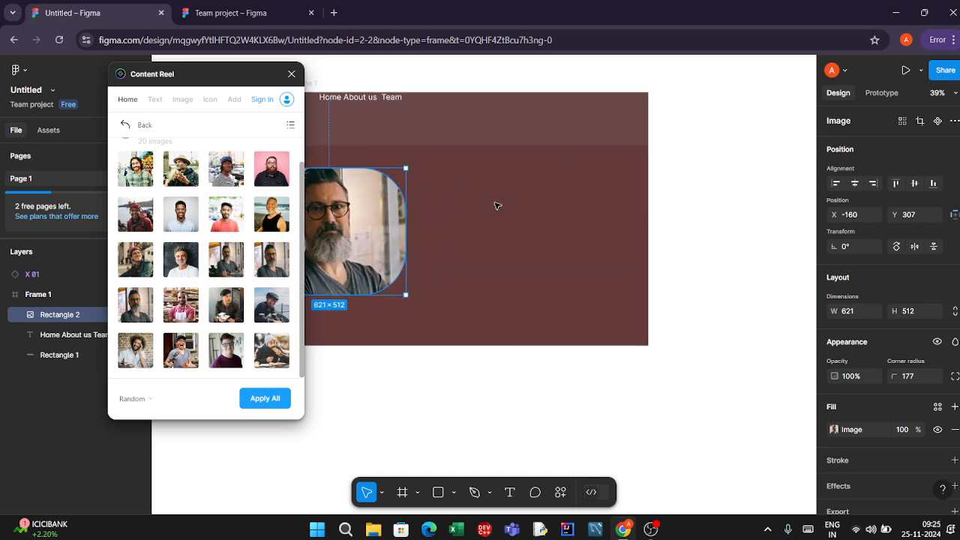
click(498, 207)
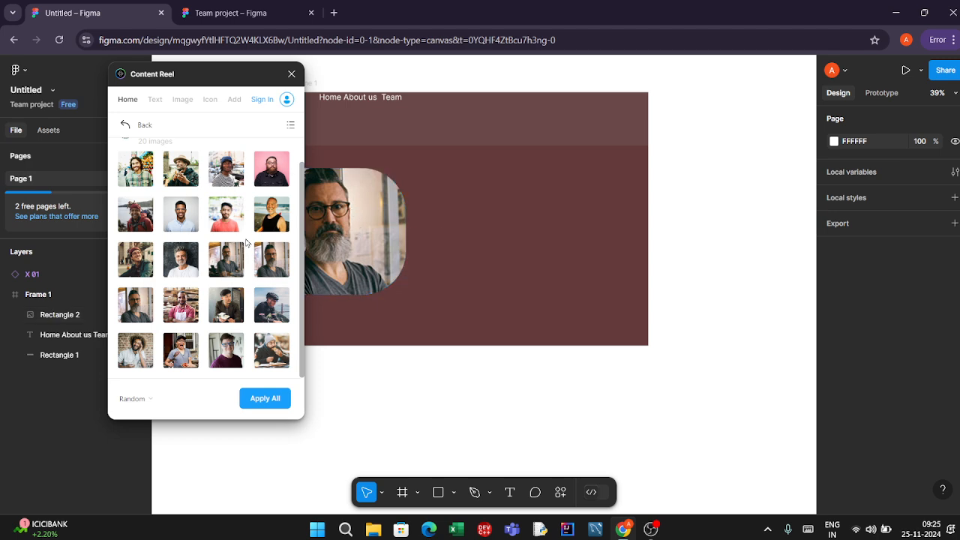
- Draw a text box about 704 × 503 beside the avatar image and fill it with Content Reel's Lorem Ipsum text
click(153, 100)
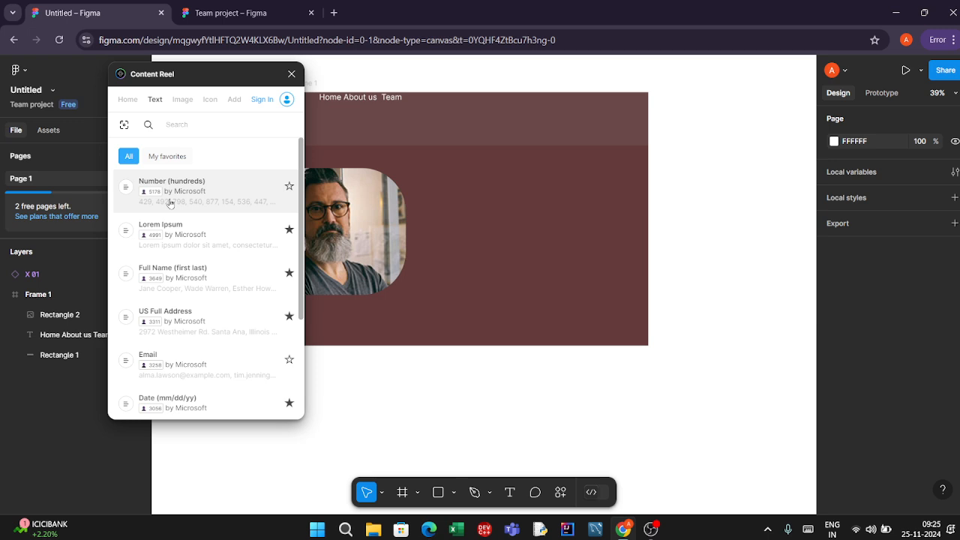
click(188, 235)
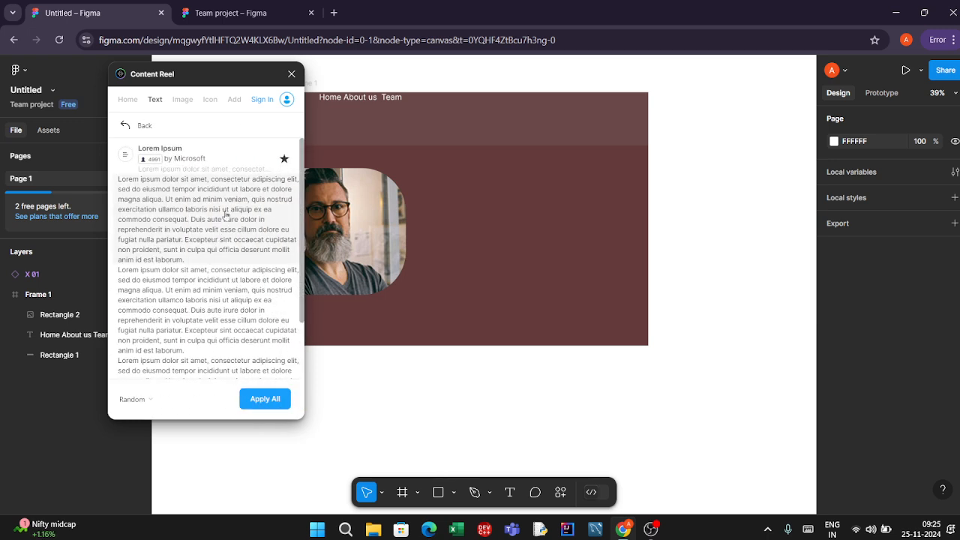
click(138, 193)
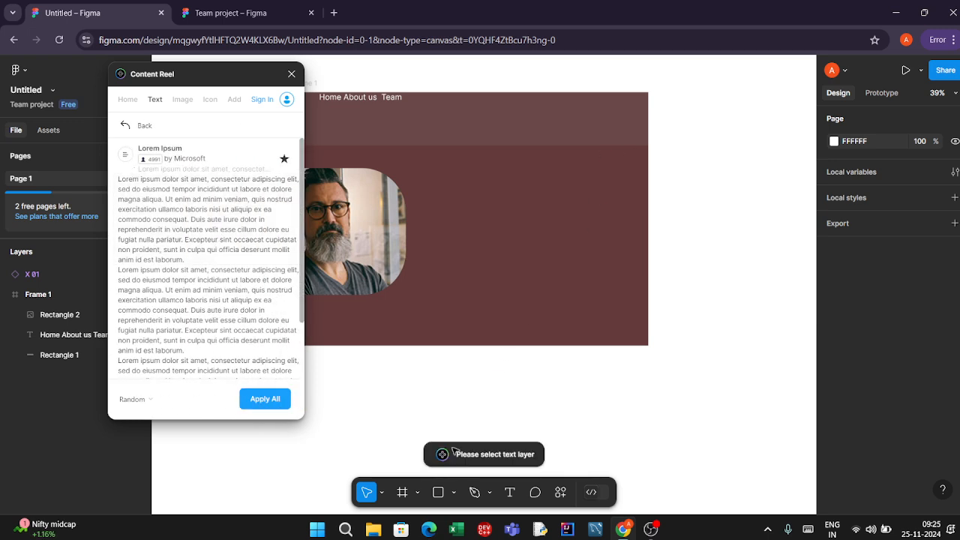
click(509, 492)
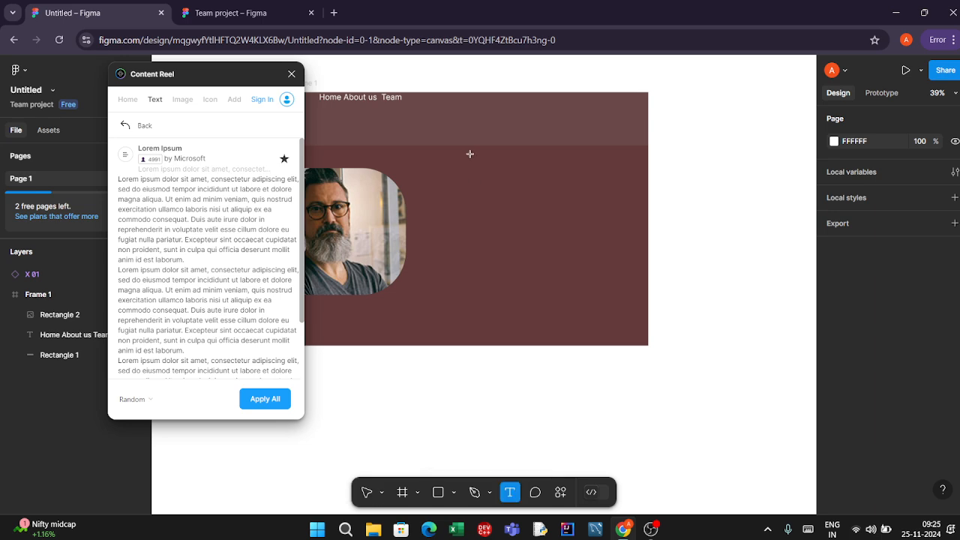
drag(446, 170, 620, 296)
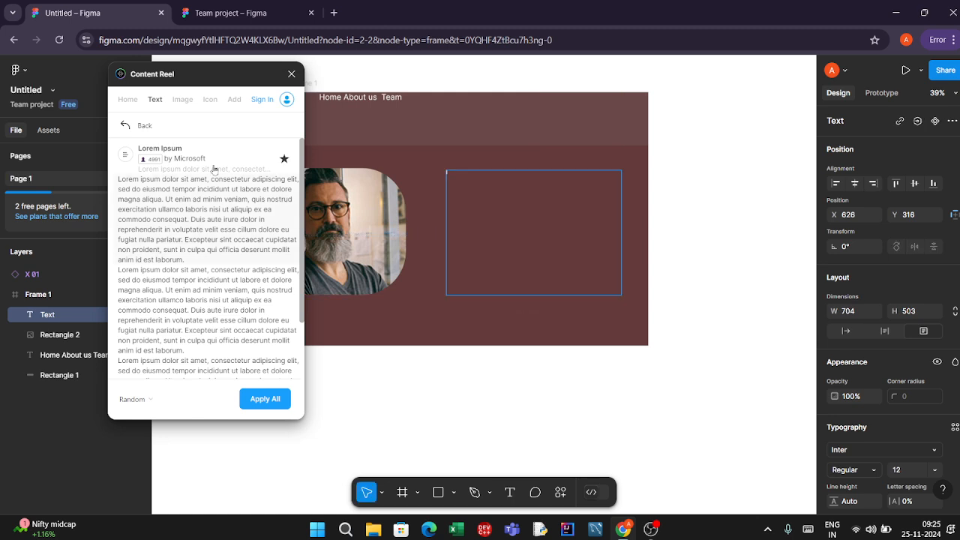
click(168, 214)
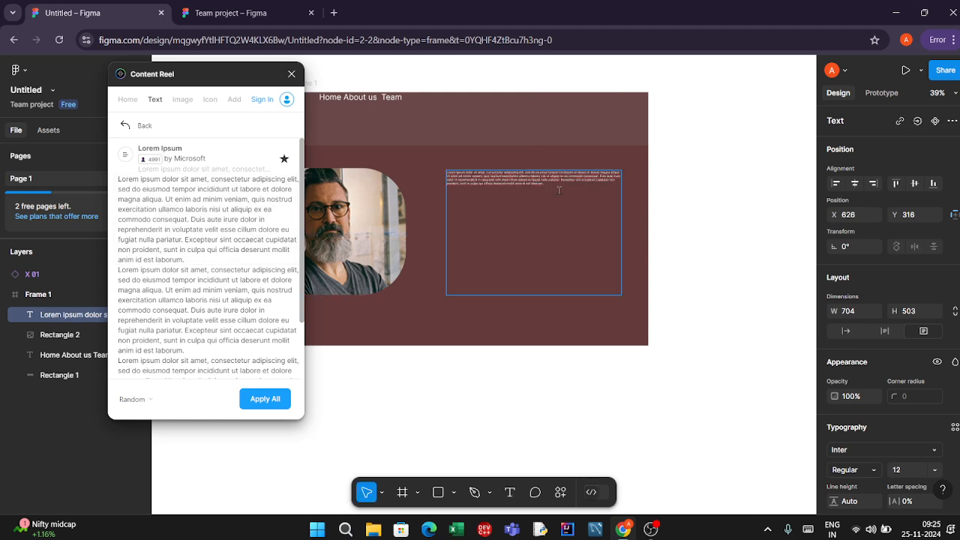
- Set the font size of the Lorem Ipsum paragraph, from its second line to the end, to 32
scroll(559, 190, up, 1)
drag(559, 190, 444, 181)
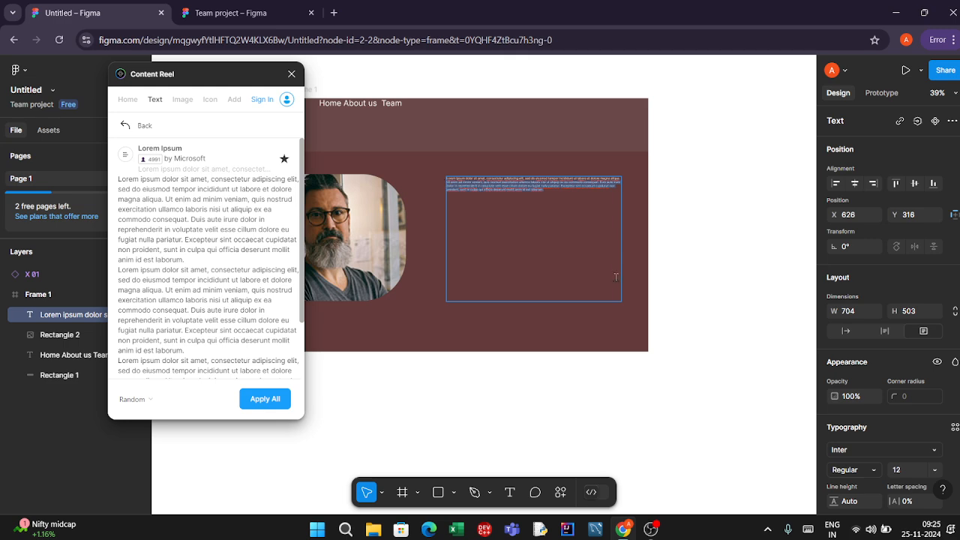
click(933, 469)
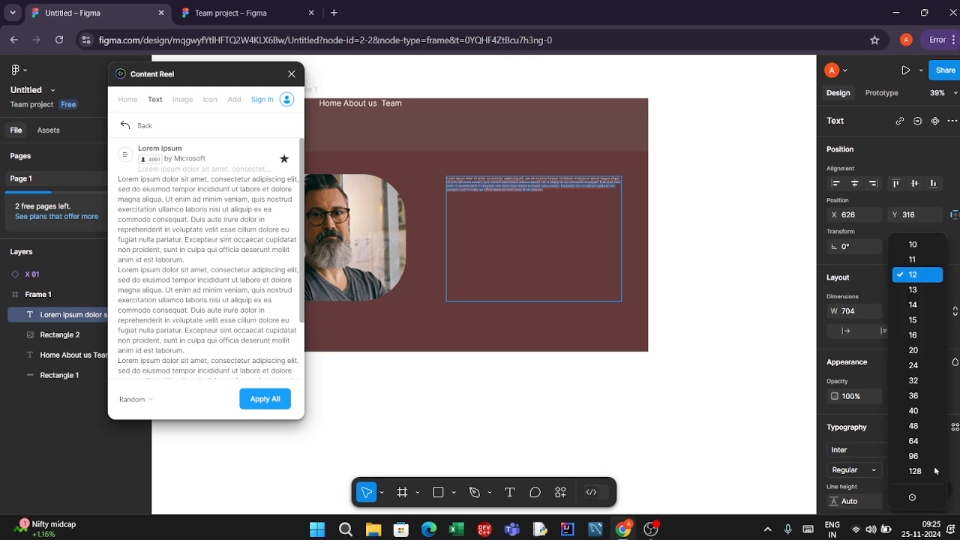
click(913, 381)
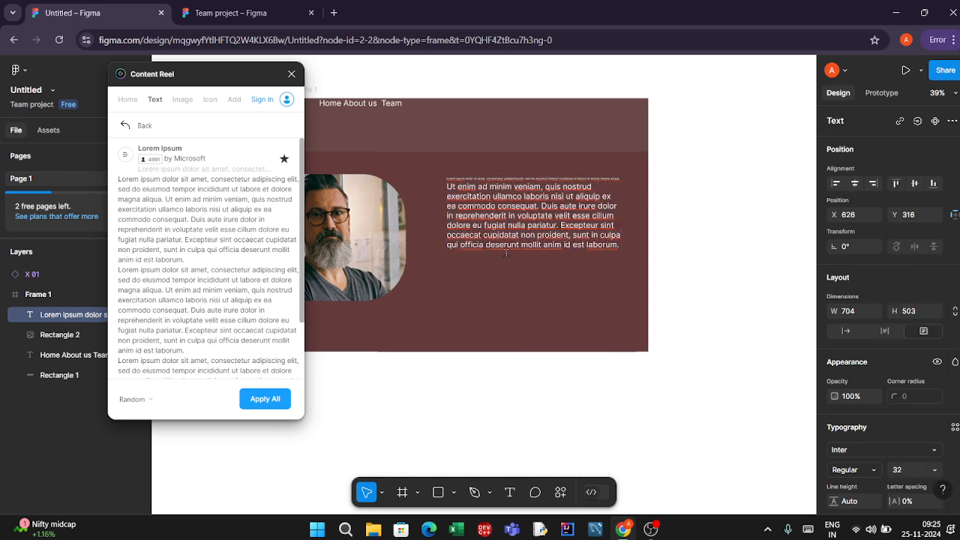
- Look through the rest of the Lorem Ipsum samples and the image collections in Content Reel
scroll(150, 225, down, 1)
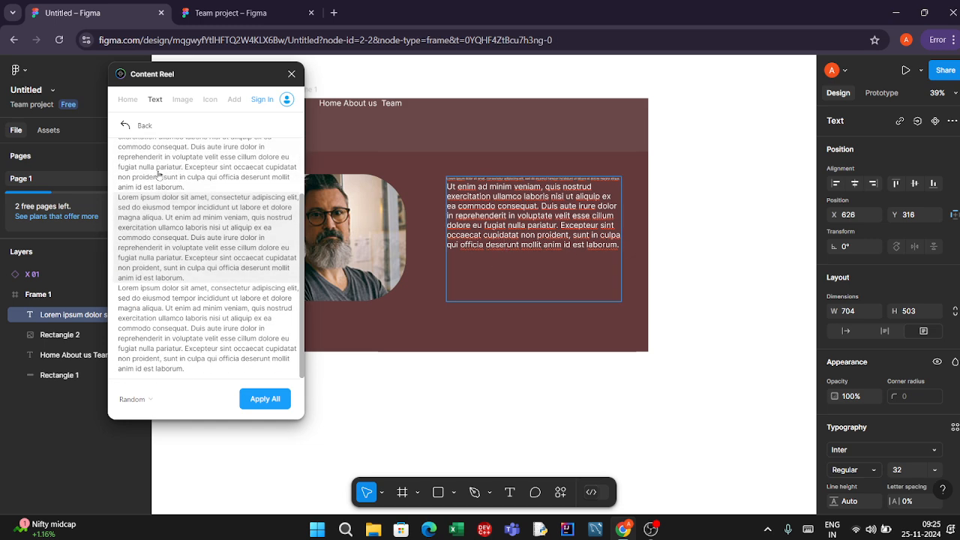
click(126, 127)
click(184, 99)
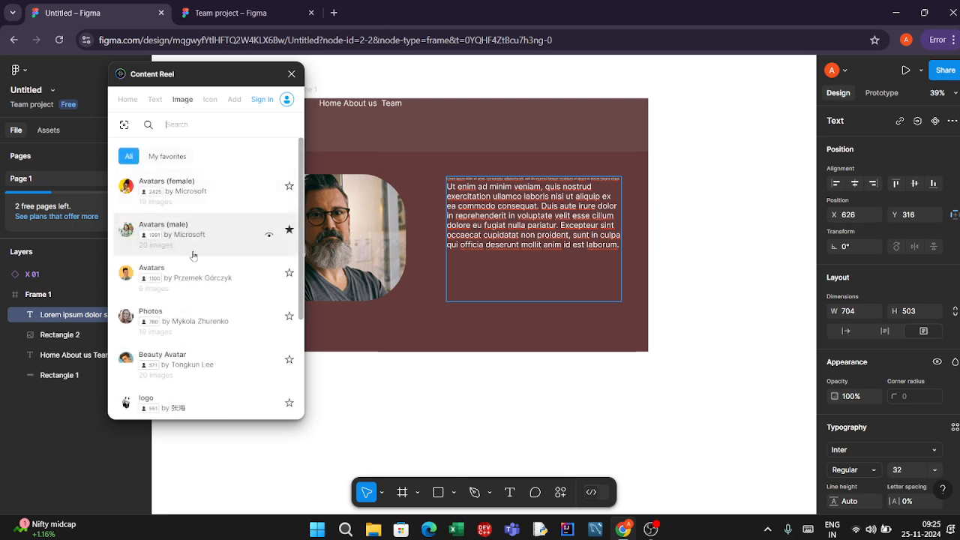
scroll(165, 289, down, 3)
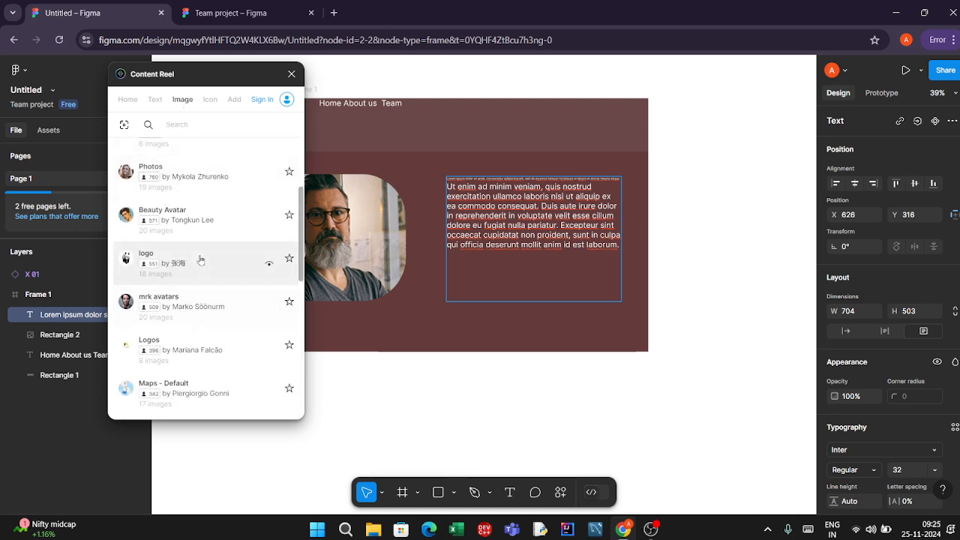
scroll(198, 255, down, 3)
- Insert the 24 px bell icon from Content Reel's Fluent Icons - Filled set over the lower part of the avatar image, at about X 351, Y 670
click(210, 100)
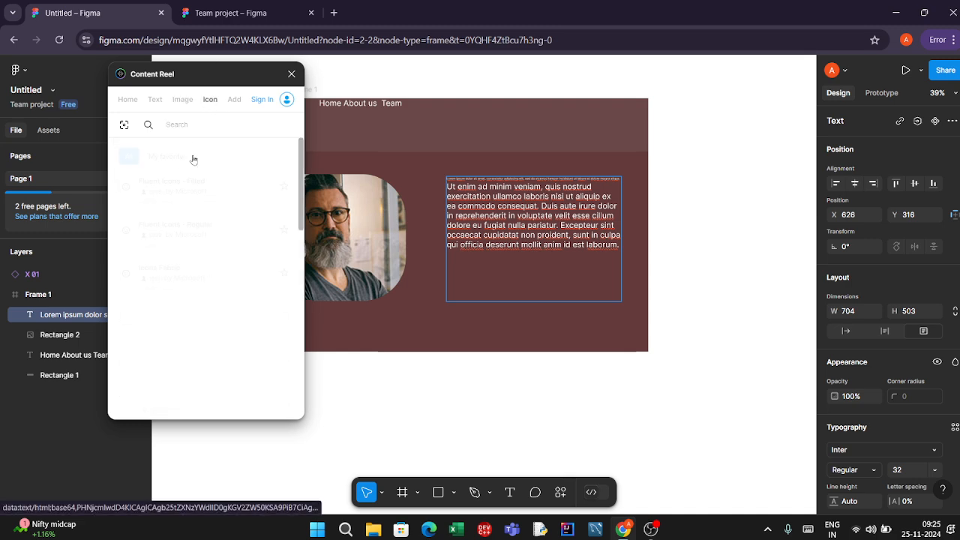
click(214, 196)
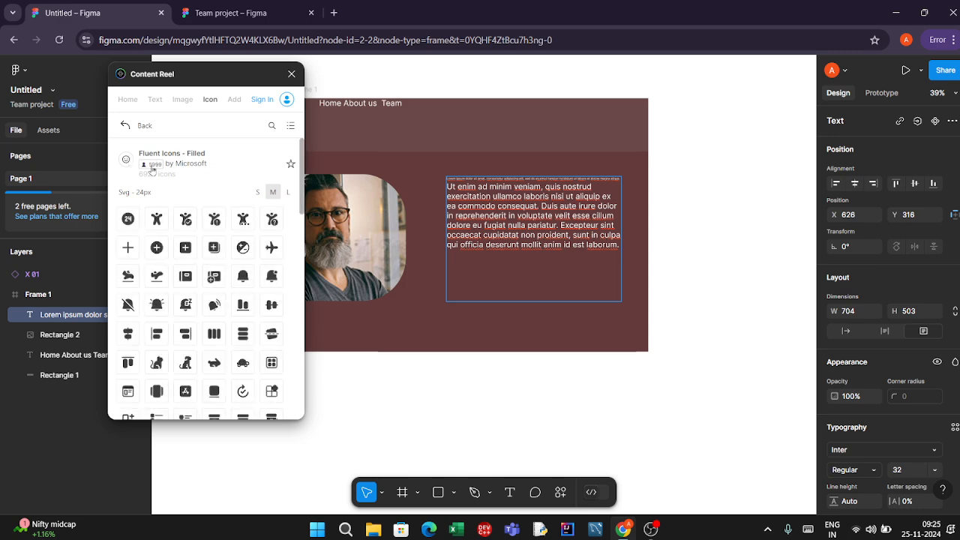
scroll(159, 285, down, 5)
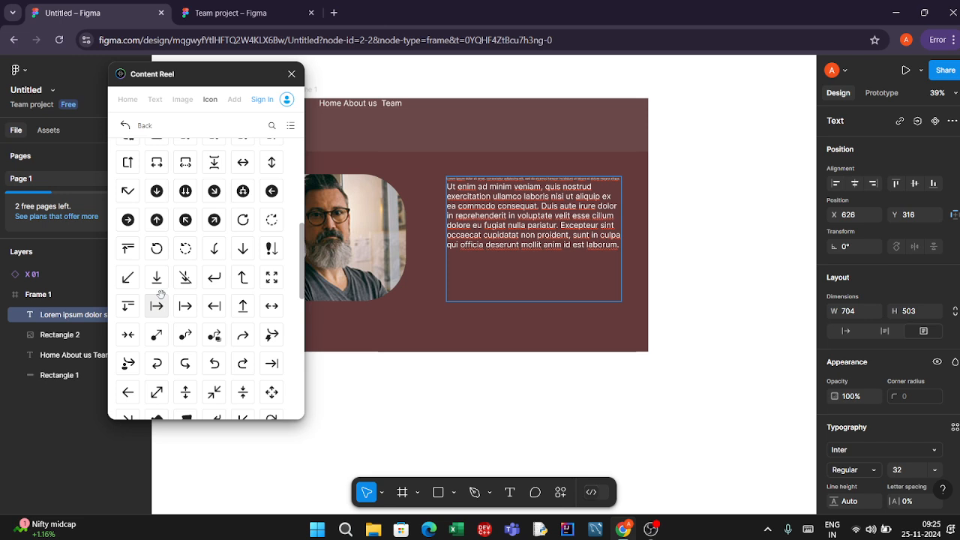
scroll(161, 293, down, 5)
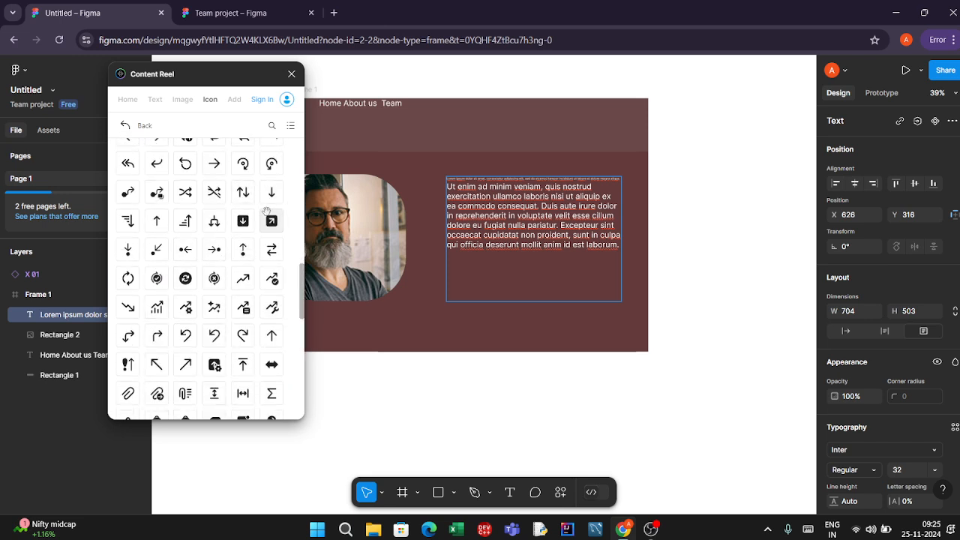
scroll(255, 247, down, 5)
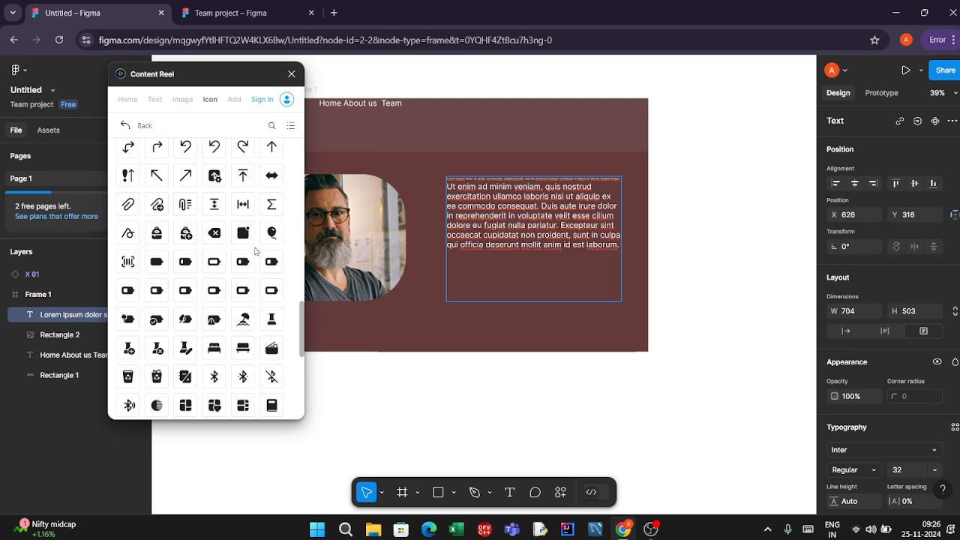
scroll(251, 224, up, 4)
scroll(262, 222, up, 2)
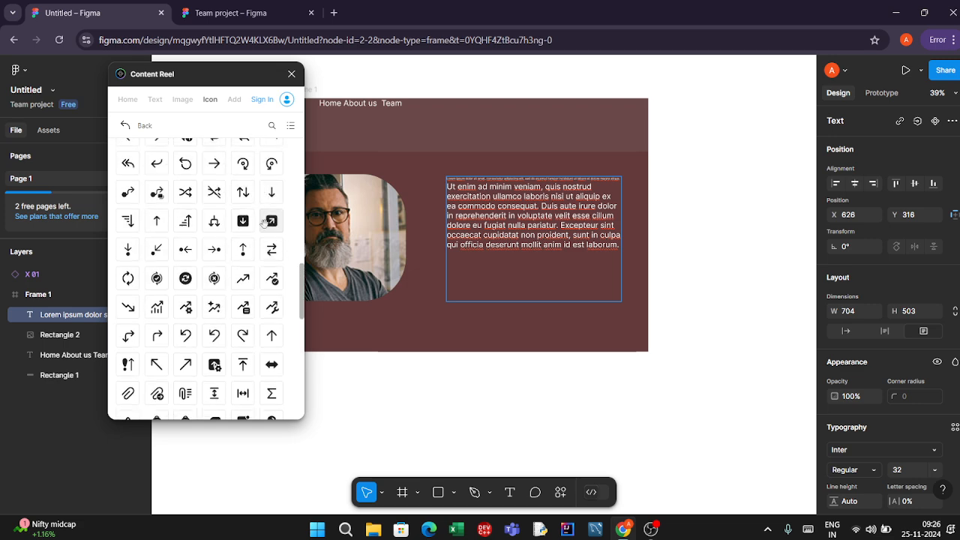
scroll(264, 225, up, 5)
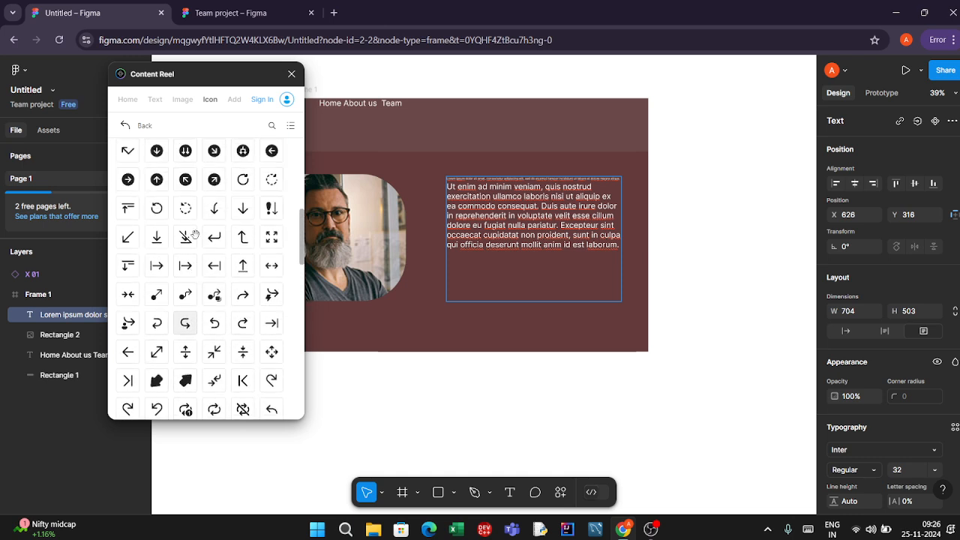
scroll(195, 236, up, 8)
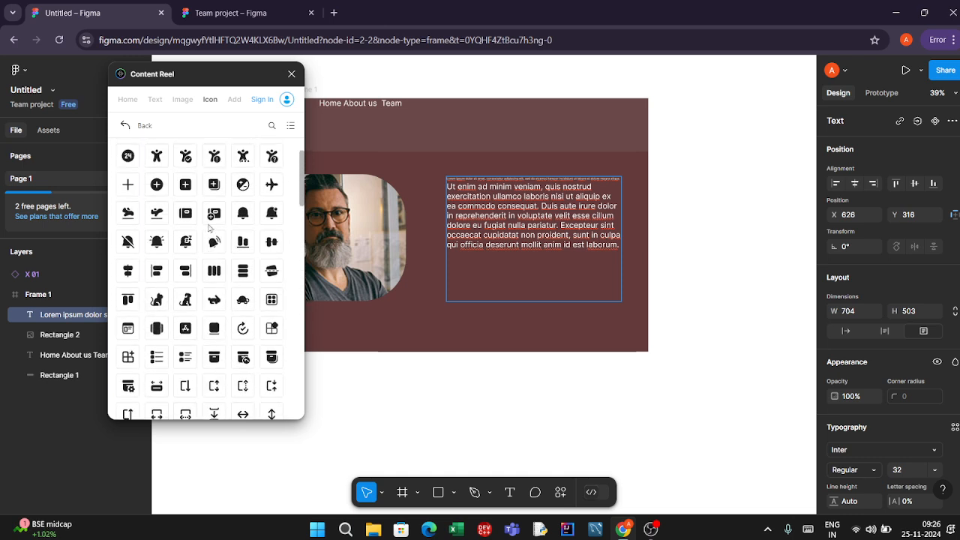
scroll(202, 228, up, 2)
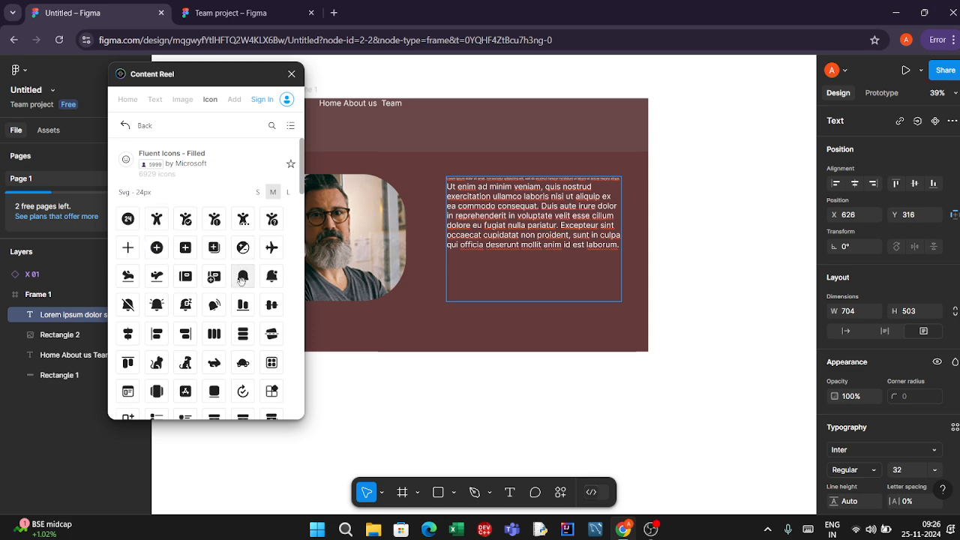
drag(242, 279, 383, 285)
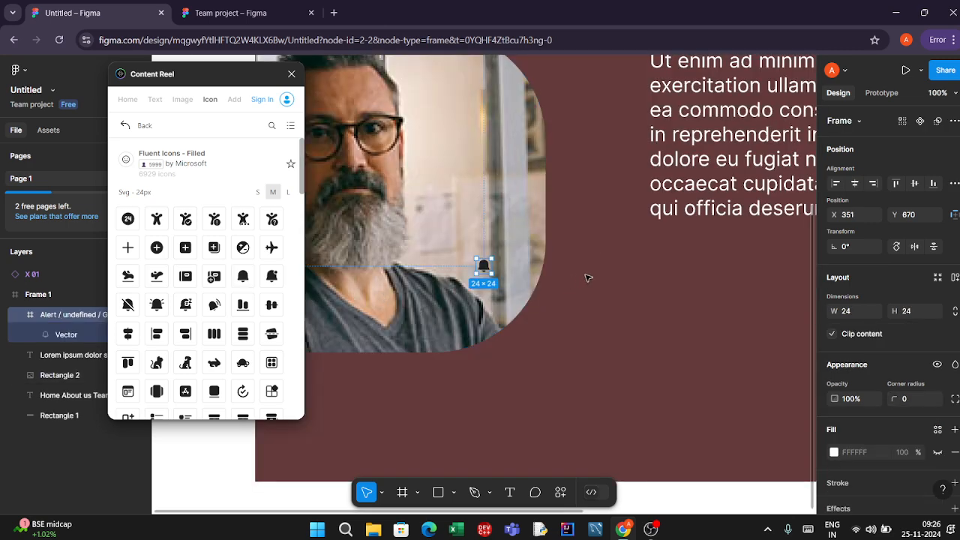
scroll(587, 276, down, 5)
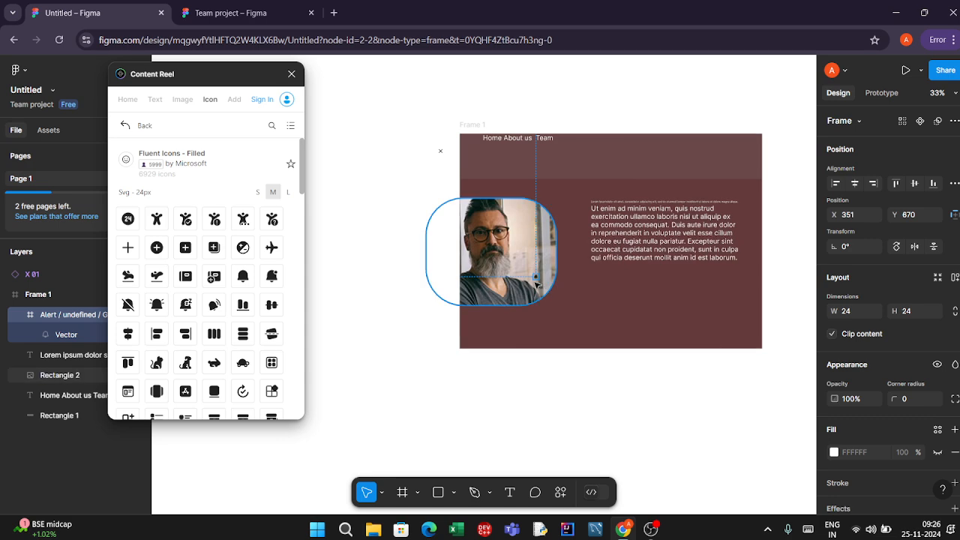
- Undo the bell icon insertion and the font size change on the Lorem Ipsum paragraph
scroll(525, 210, right, 4)
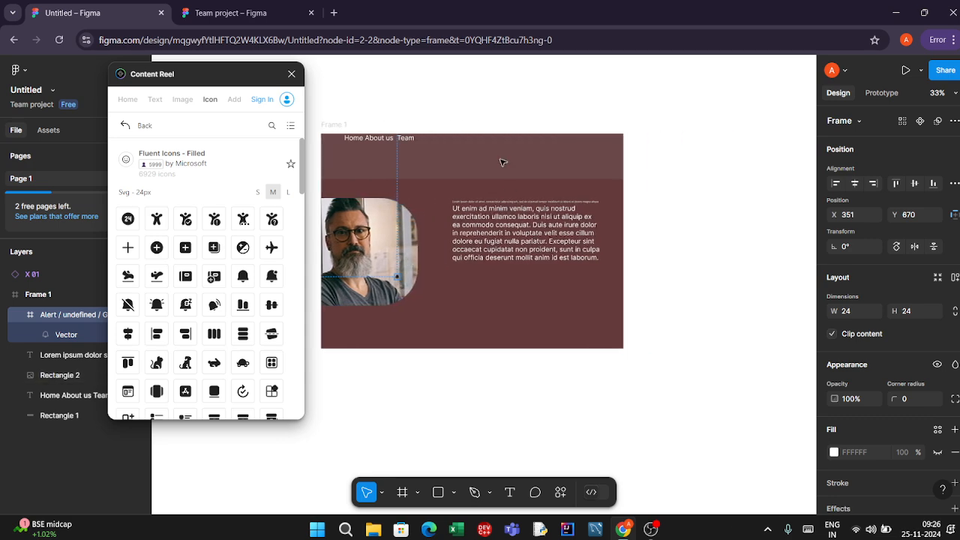
click(300, 60)
key(ctrl+z)
key(ctrl+z)
key(ctrl+z)
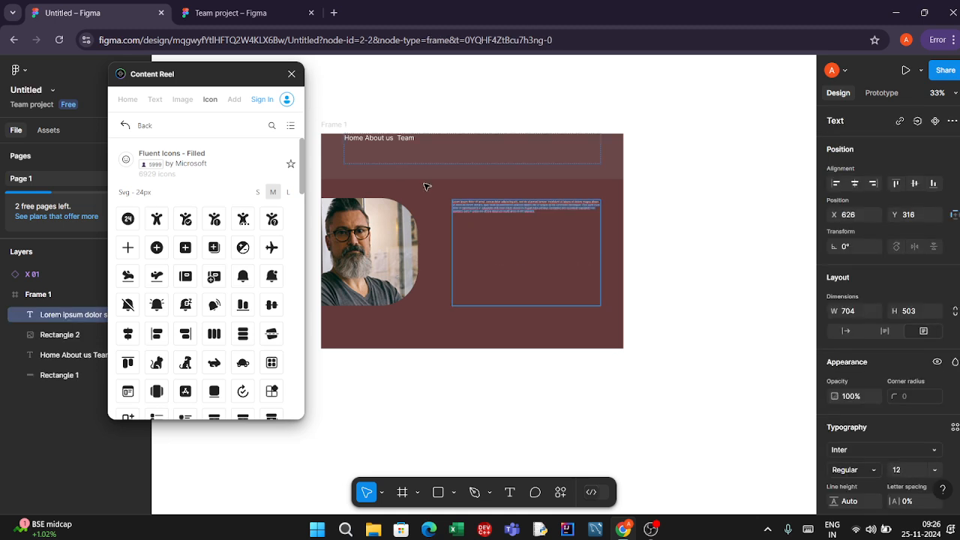
key(Escape)
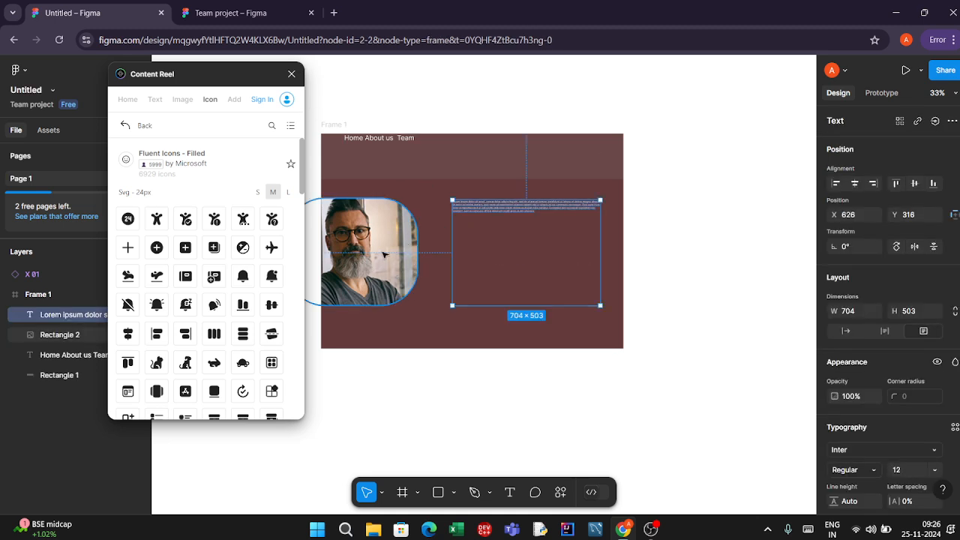
- Move the avatar image to about X 5, Y 328 and the Lorem Ipsum text box to about X 689, Y 333
click(383, 256)
drag(397, 245, 435, 246)
click(525, 217)
drag(525, 217, 538, 220)
click(515, 200)
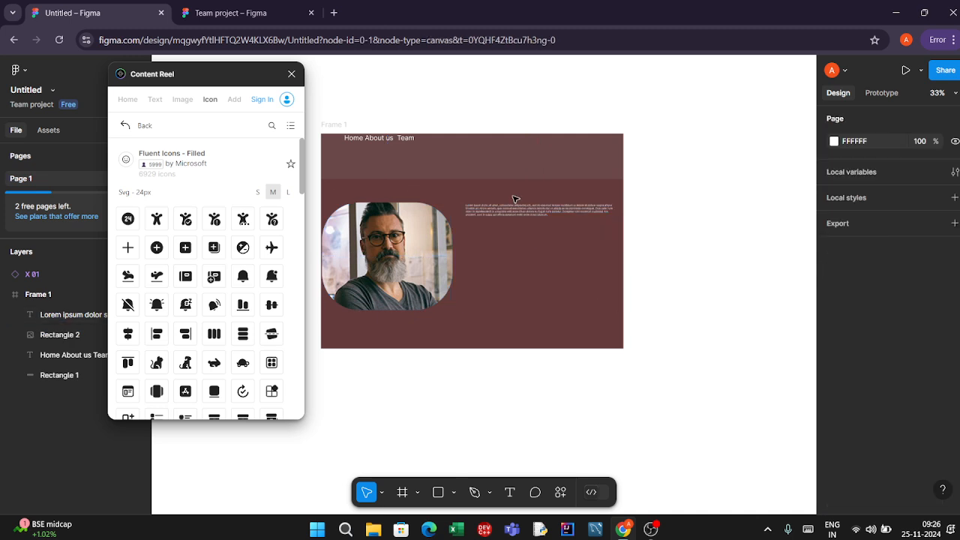
- Reposition the Lorem Ipsum text box beside the avatar image, at about X 691, Y 436
ctrl+scroll(515, 199, up, 3)
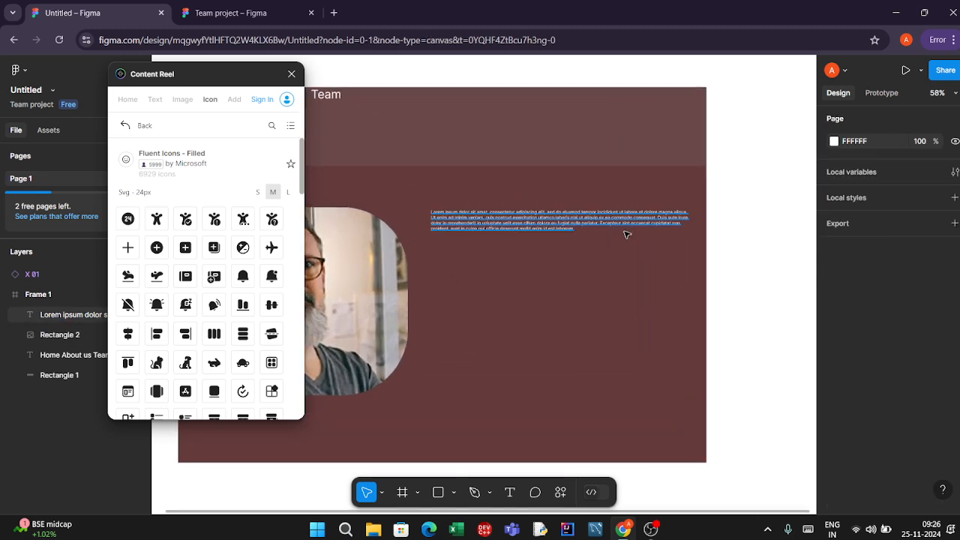
click(553, 226)
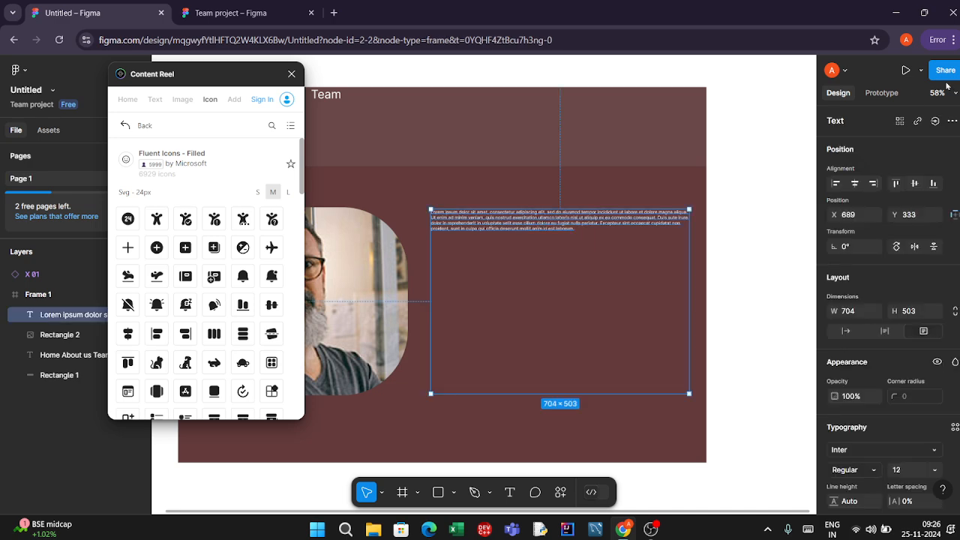
drag(580, 235, 493, 237)
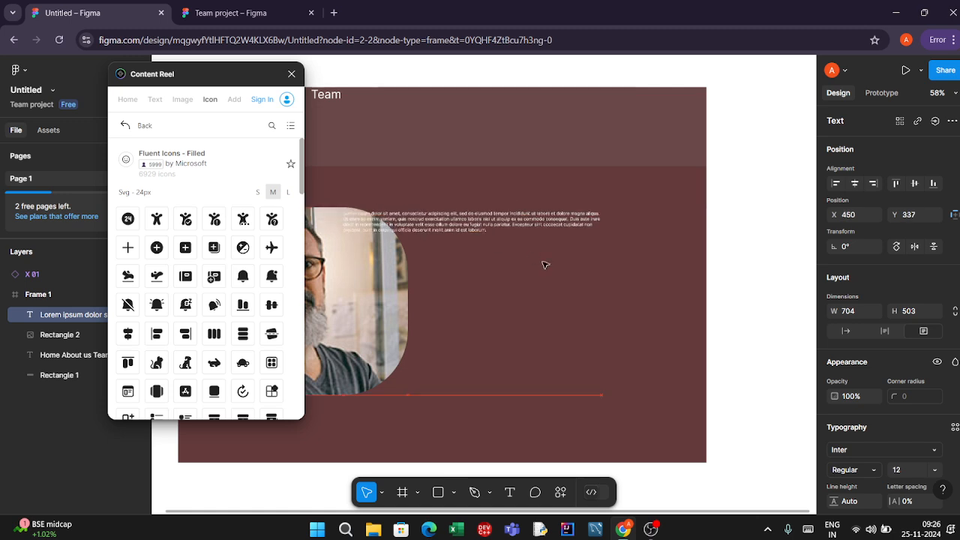
drag(545, 265, 579, 274)
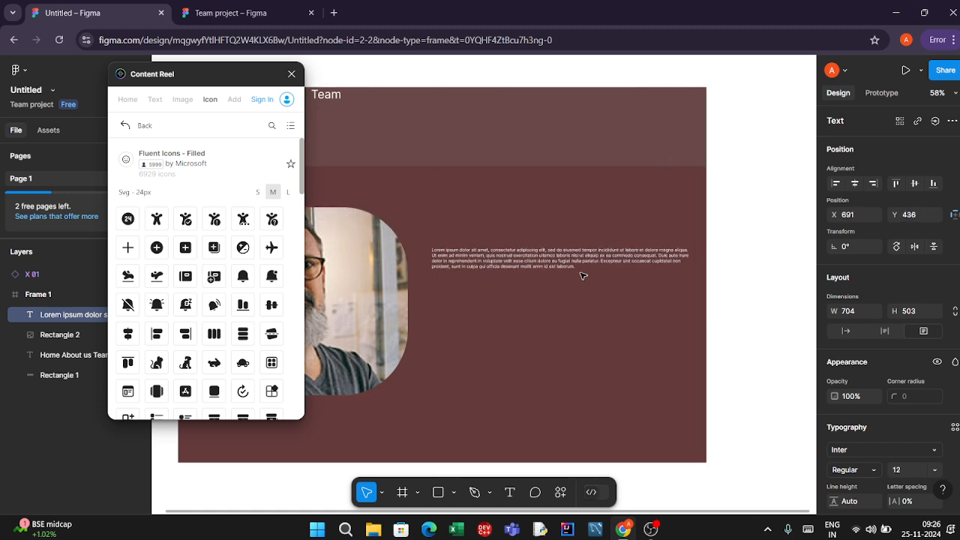
- Set the Lorem Ipsum text's font size to 32 and move its box up to about X 674, Y 337
click(936, 469)
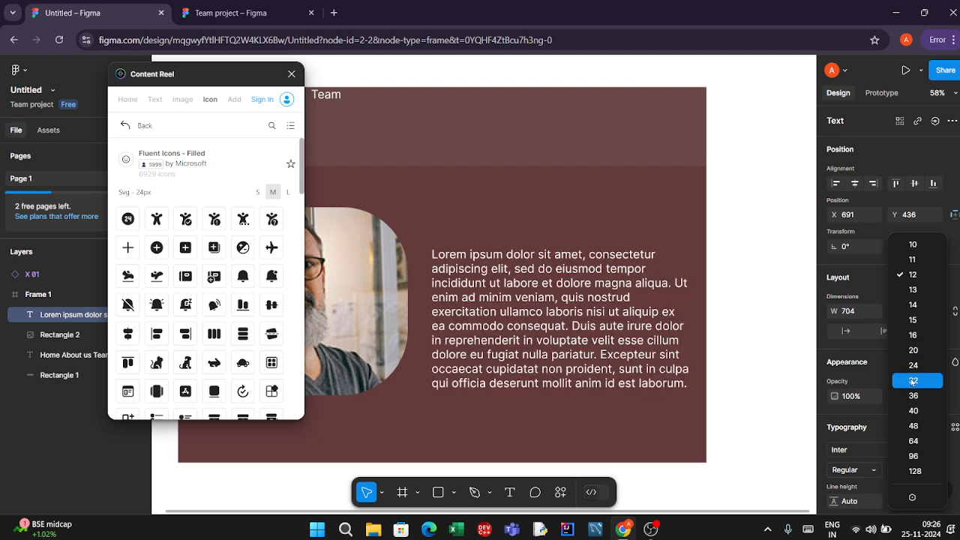
click(913, 381)
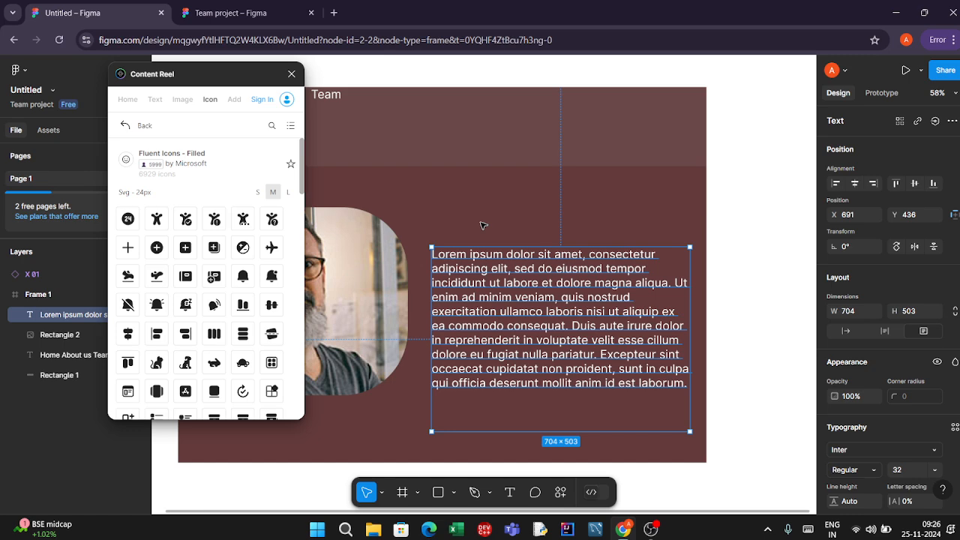
click(710, 218)
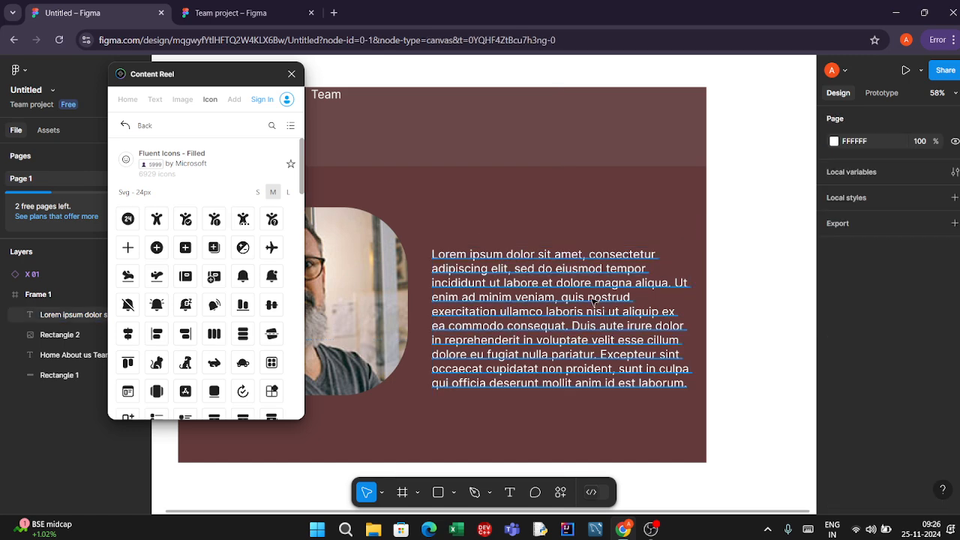
drag(594, 301, 586, 265)
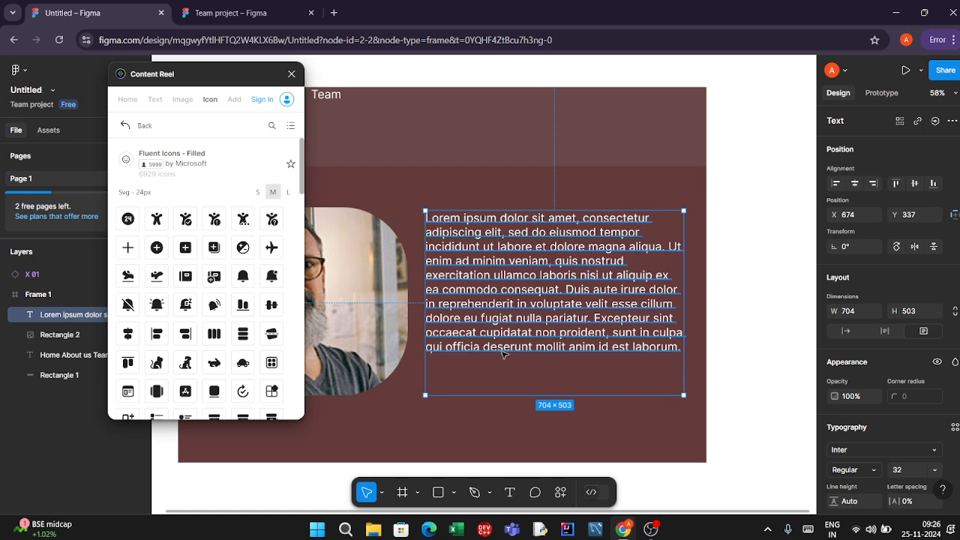
key(Escape)
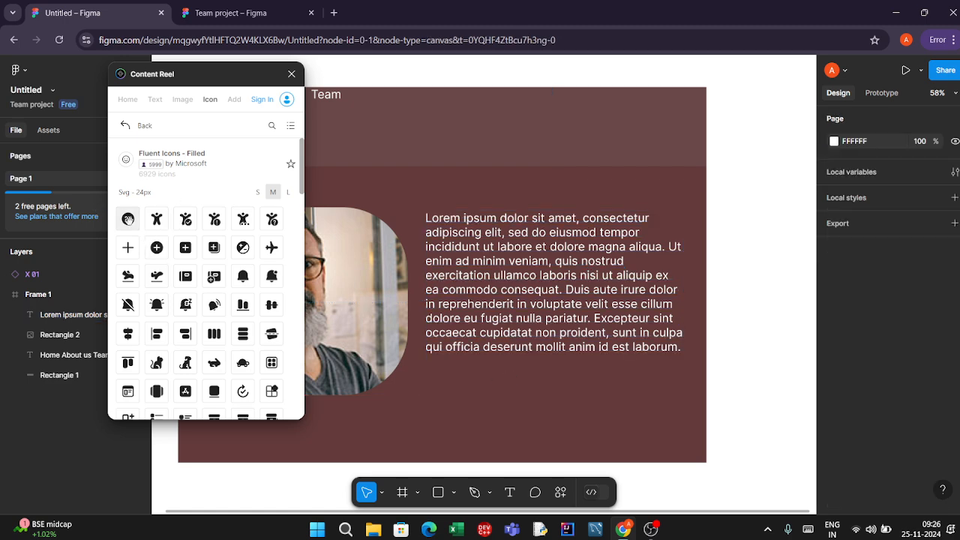
- Insert the 24 px circled plus icon from Content Reel, and delete it from the canvas after closing the plugin
click(164, 249)
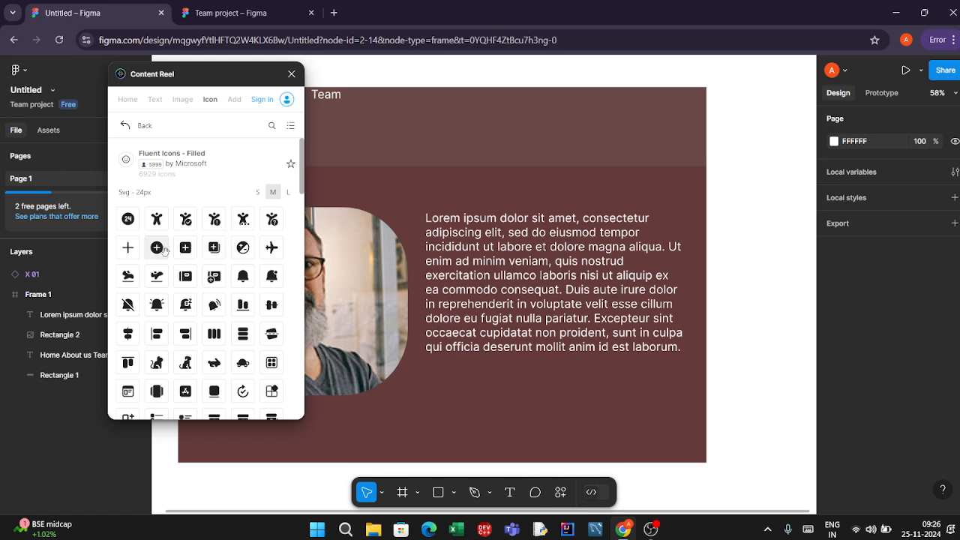
scroll(505, 236, down, 5)
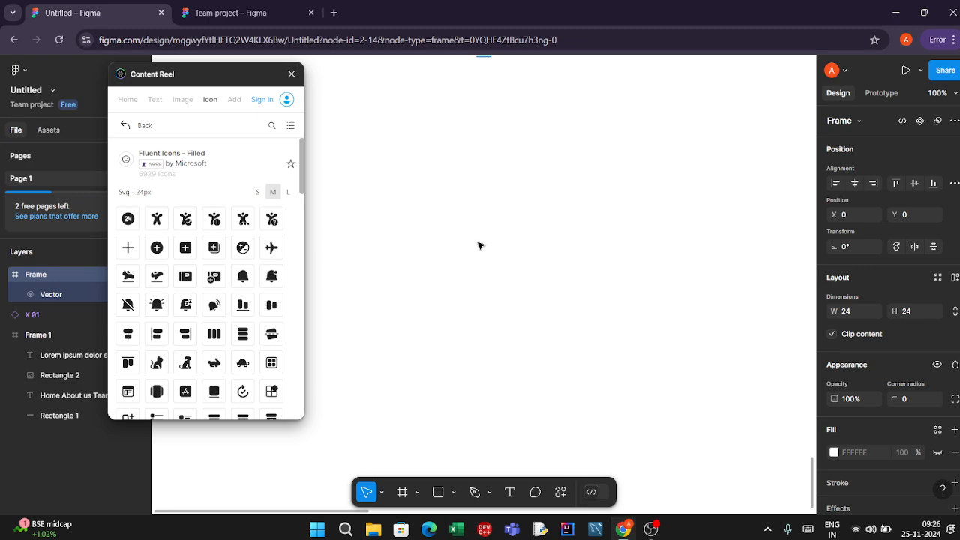
click(292, 74)
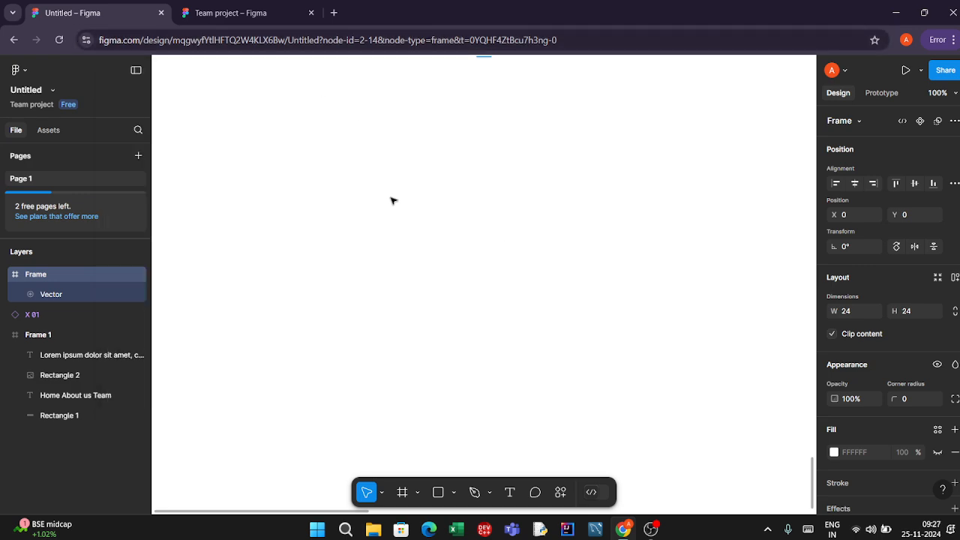
key(Delete)
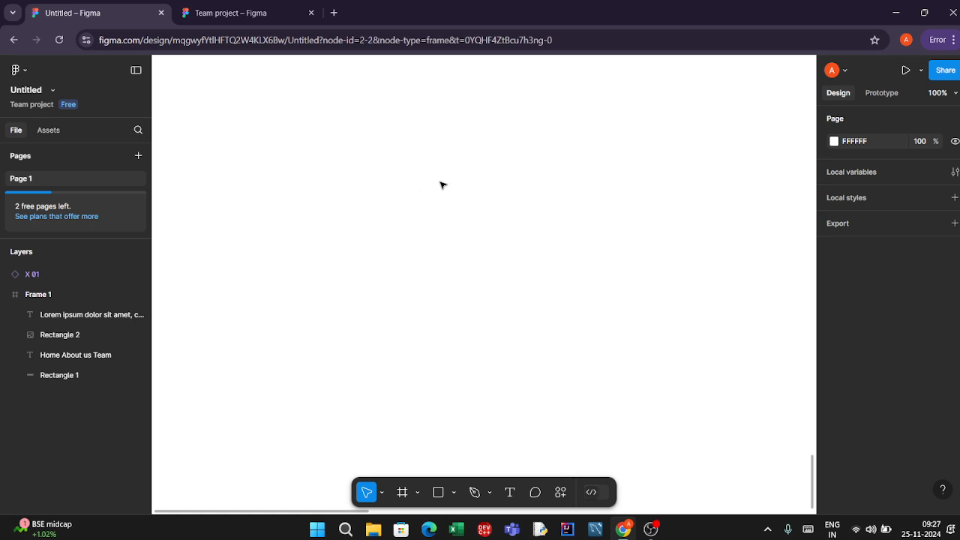
- Undo the last move of the Lorem Ipsum text box and its font size change
click(441, 185)
key(Escape)
click(440, 185)
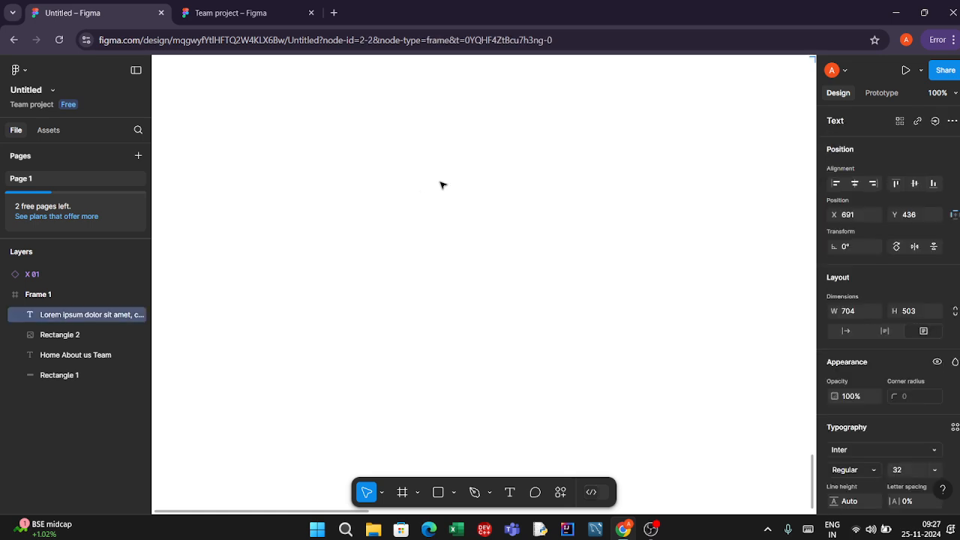
key(shift+2)
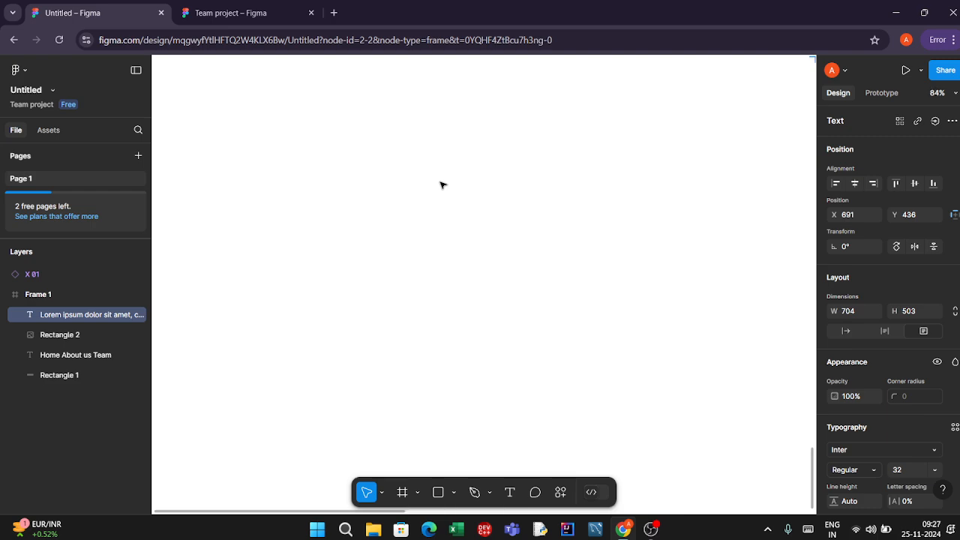
key(shift+1)
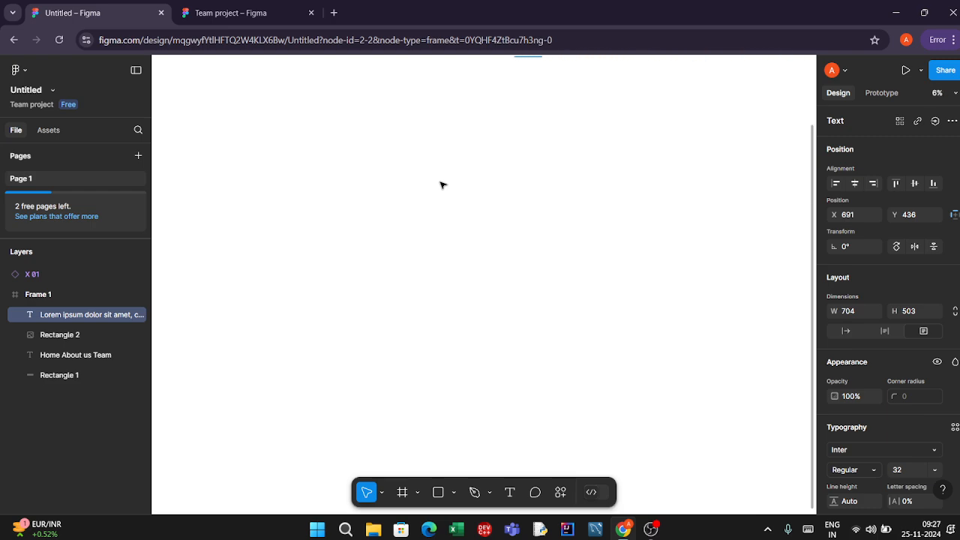
key(ctrl+z)
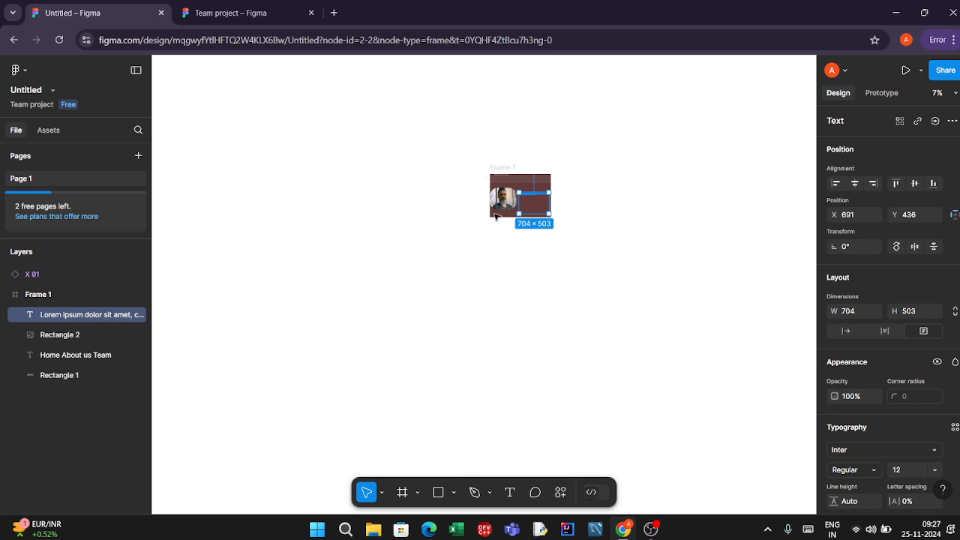
- Move the Lorem Ipsum text box up beside the avatar image, to about X 669, Y 361
scroll(543, 248, up, 2)
scroll(543, 249, up, 5)
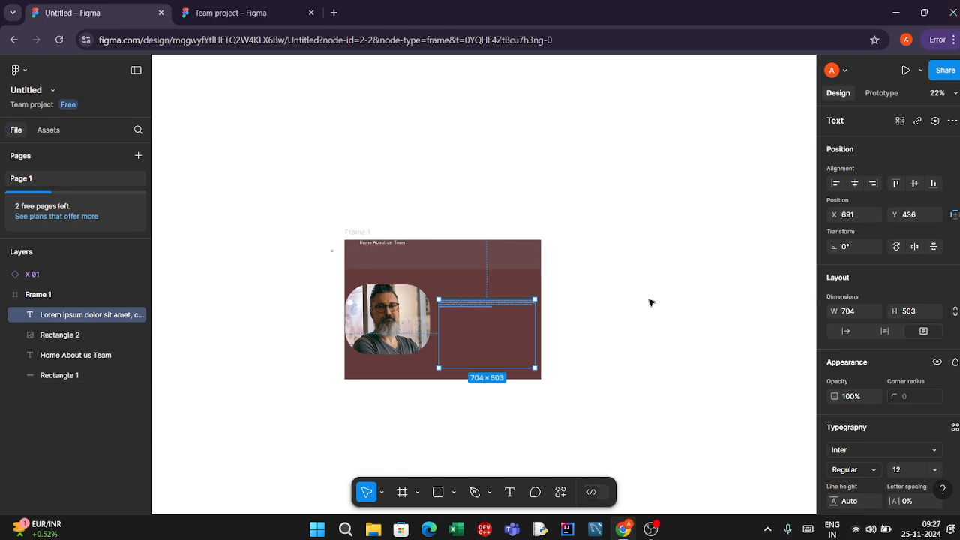
scroll(649, 302, up, 3)
scroll(649, 302, down, 3)
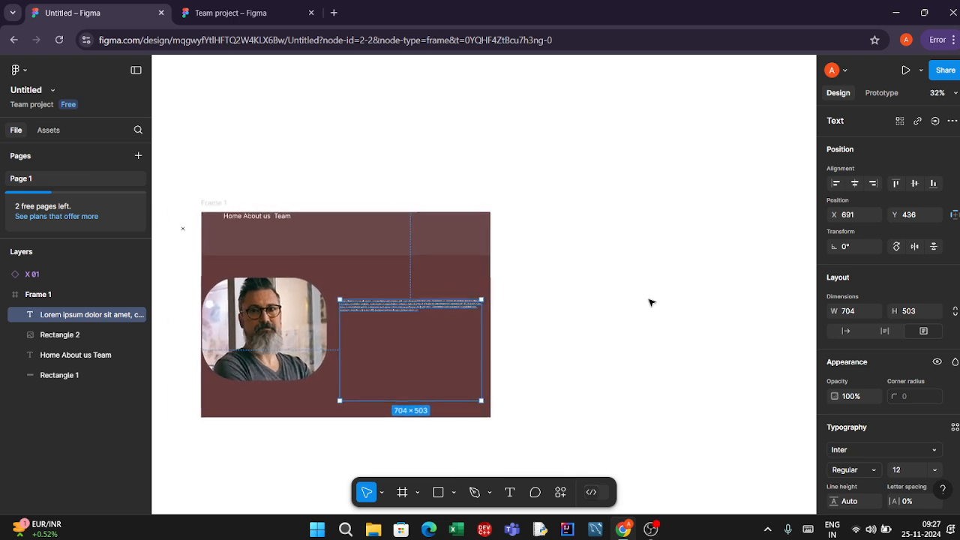
scroll(424, 353, right, 3)
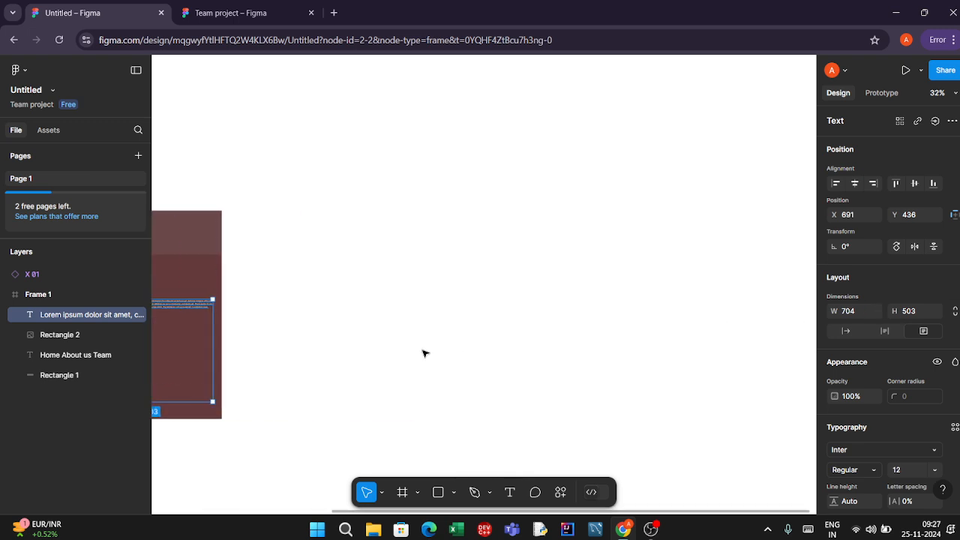
scroll(424, 353, left, 5)
scroll(424, 352, up, 3)
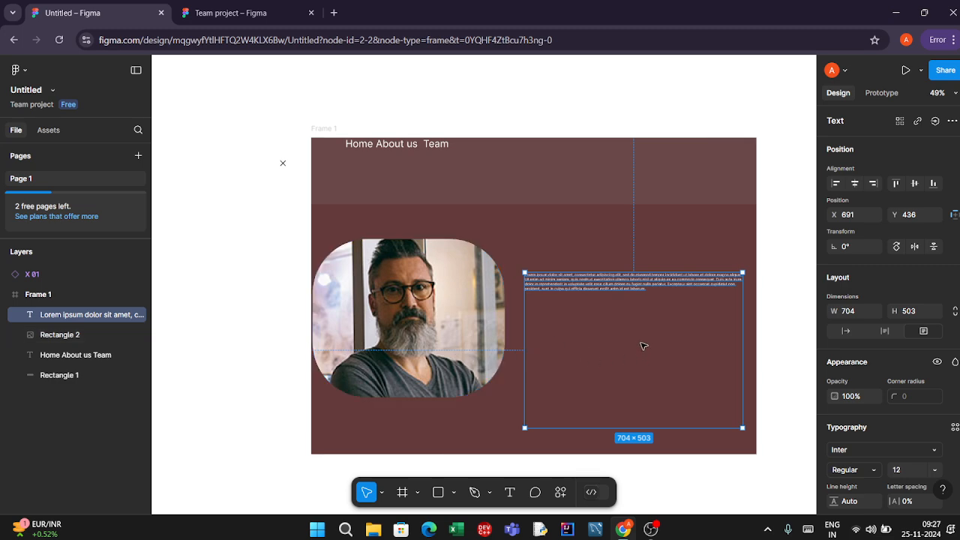
drag(642, 354, 635, 327)
scroll(645, 330, up, 1)
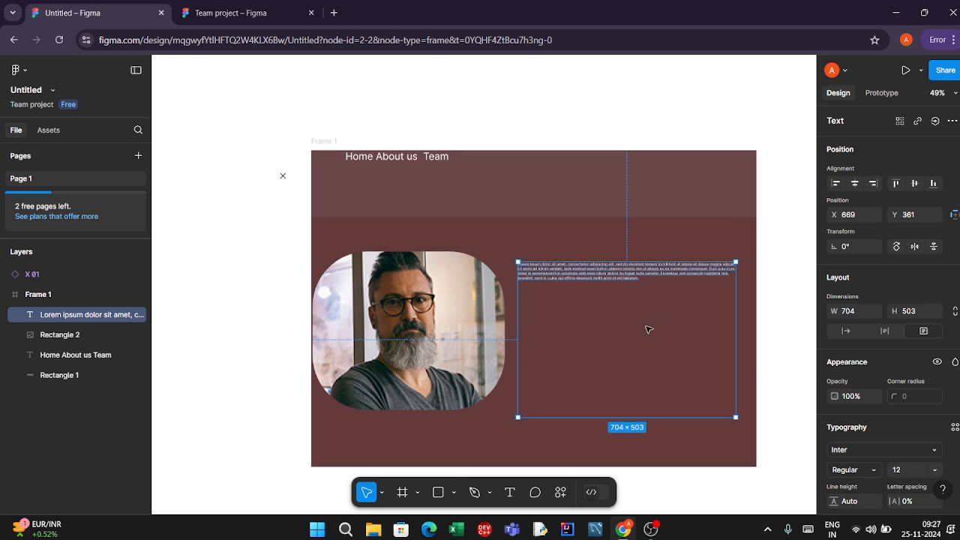
- Set the font size of the whole Lorem Ipsum paragraph to 32
click(777, 394)
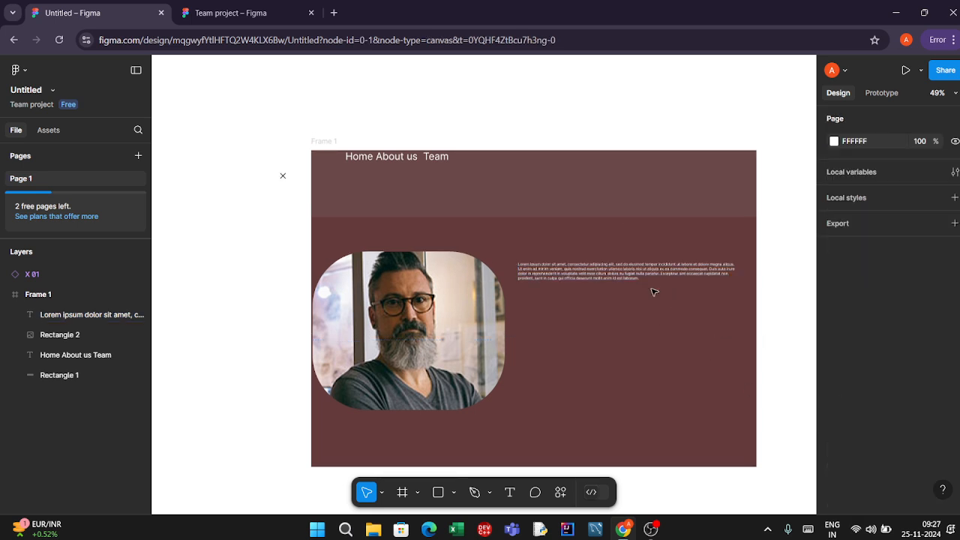
click(609, 277)
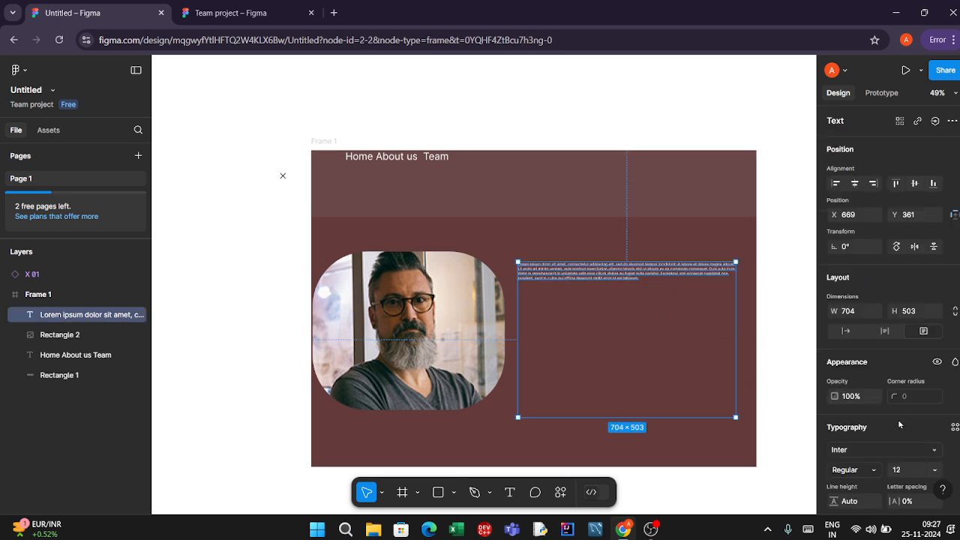
click(934, 469)
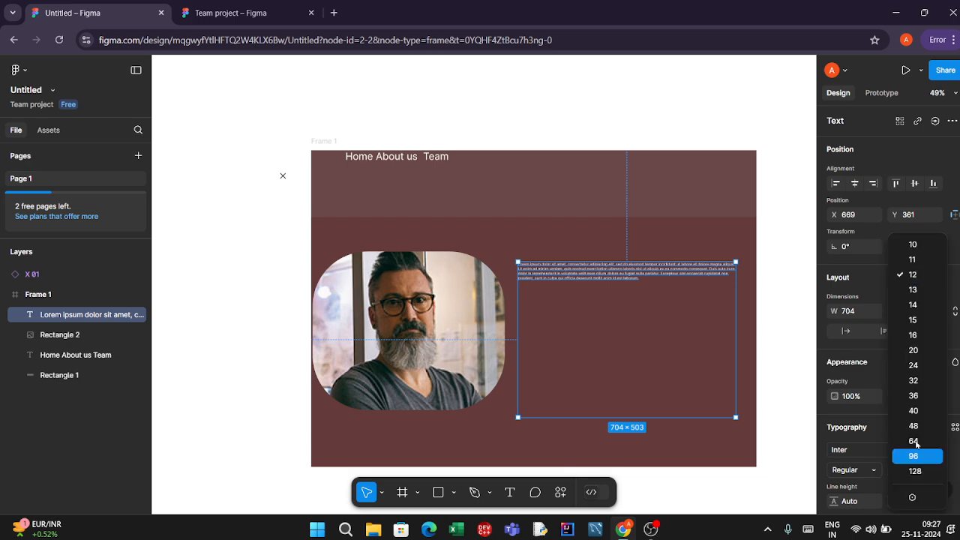
click(912, 380)
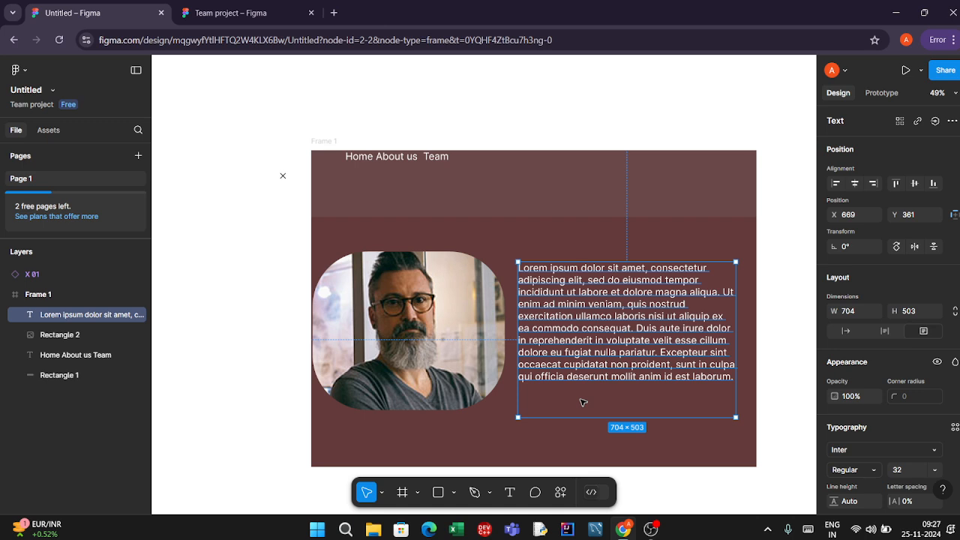
- Move the avatar image slightly away from the frame's edge, to about X 27, Y 320
click(457, 344)
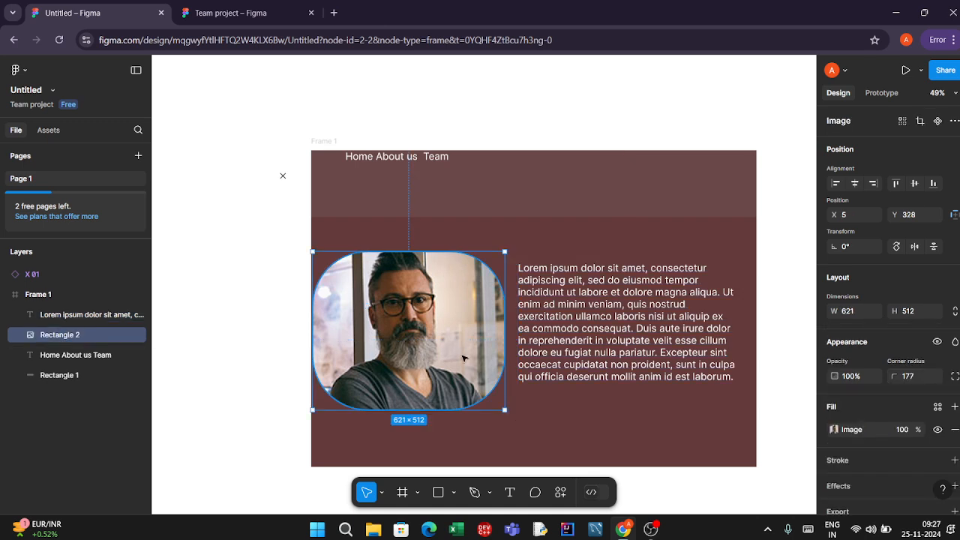
drag(464, 358, 471, 351)
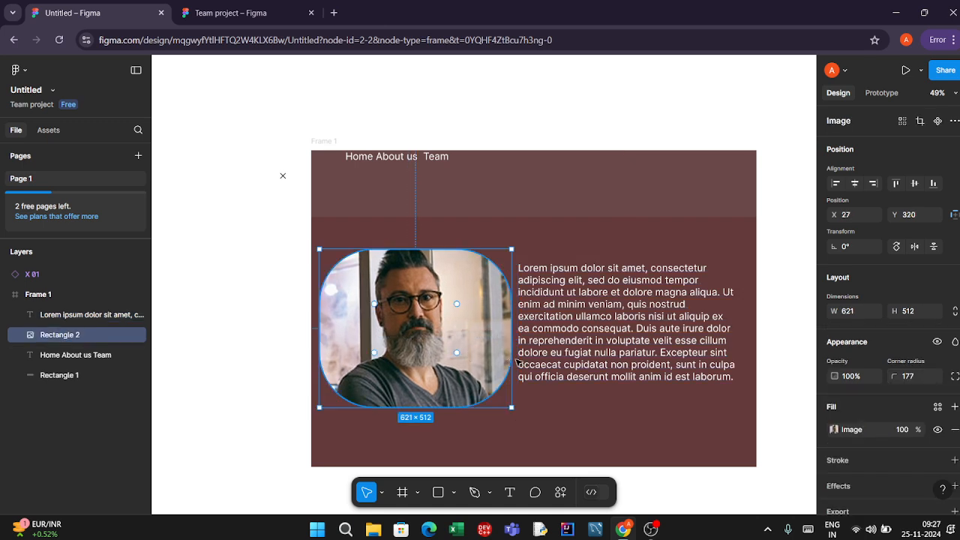
click(541, 361)
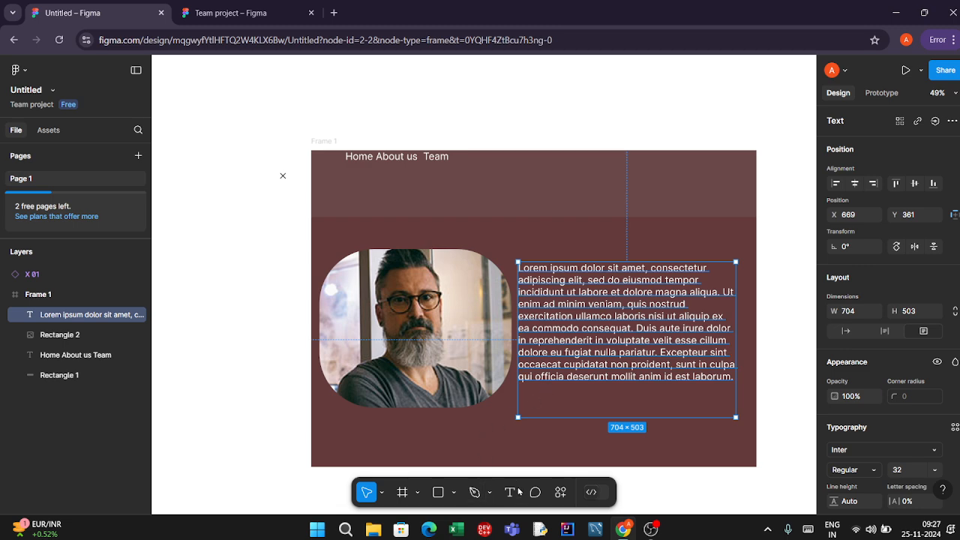
- Draw a footer rectangle about 1440 × 142 across the bottom of Frame 1, at about X 0, Y 882
click(453, 492)
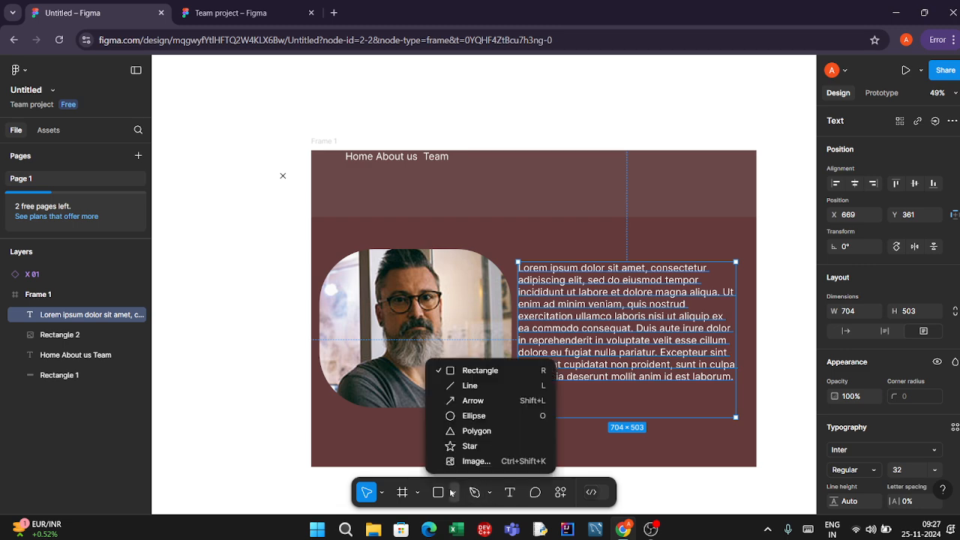
click(474, 370)
mouse_move(314, 423)
mouse_down()
mouse_move(313, 456)
mouse_move(374, 462)
mouse_move(764, 462)
mouse_move(754, 465)
mouse_up()
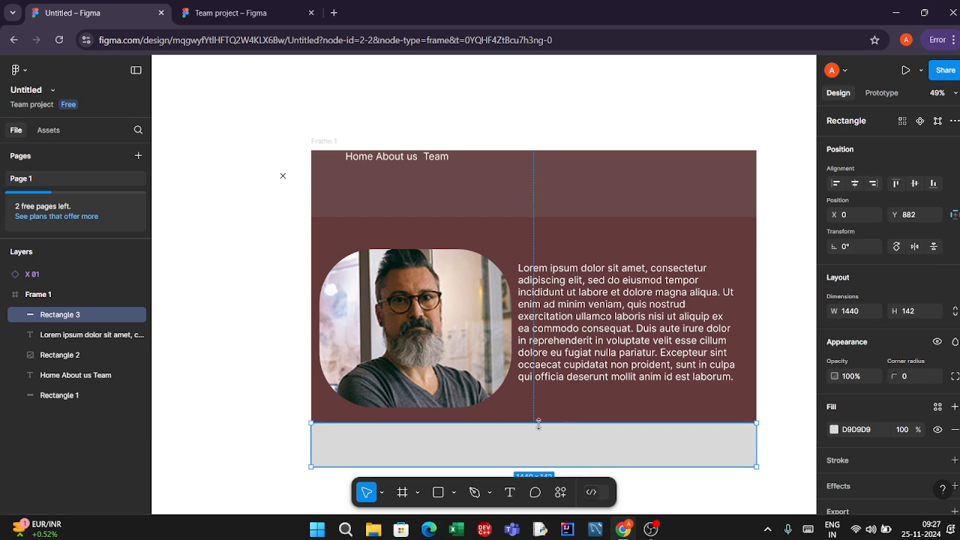
- Extend the footer rectangle upward to 1440 × 172 and shift the avatar image and Lorem Ipsum text up, the text to about X 685, Y 308
drag(538, 424, 537, 413)
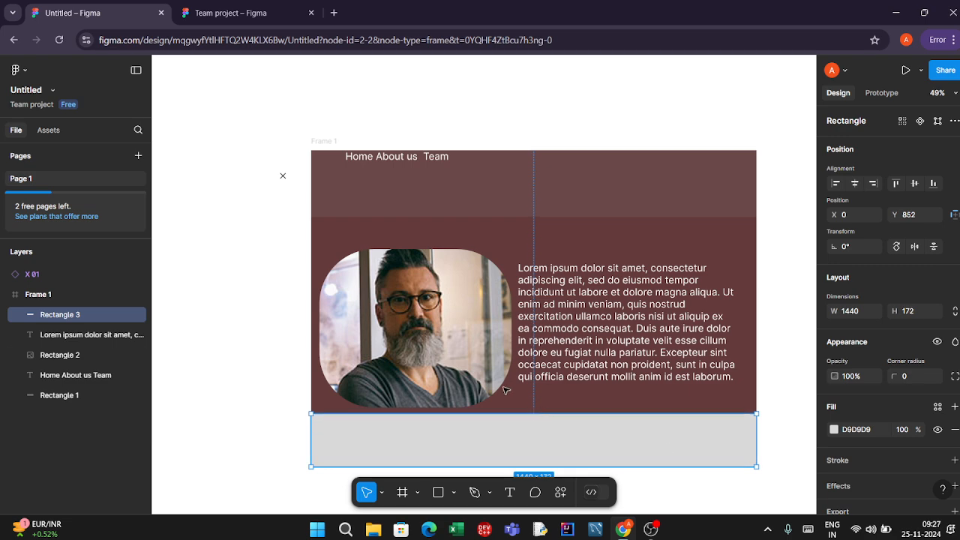
drag(480, 384, 480, 367)
mouse_move(637, 342)
mouse_down()
mouse_move(636, 323)
mouse_move(641, 329)
mouse_up()
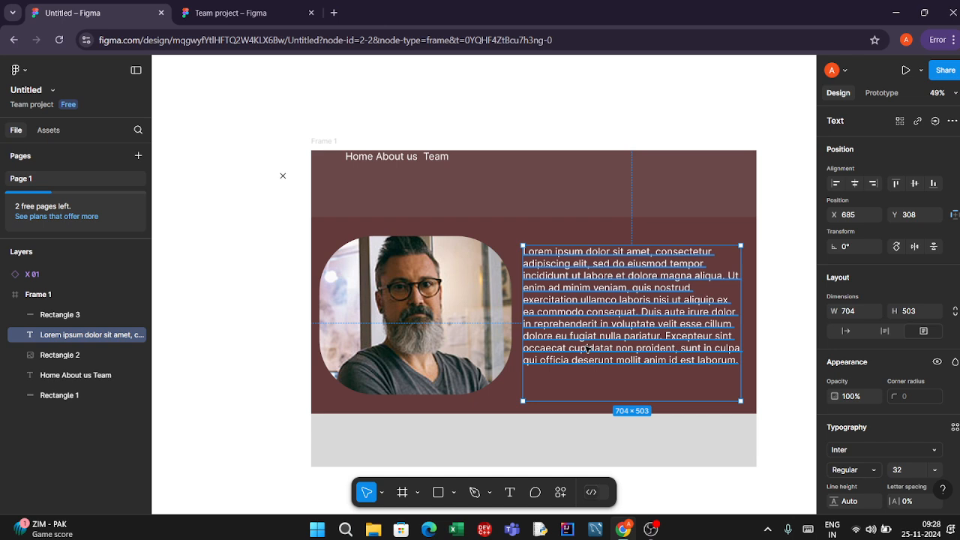
- Fill the footer rectangle with the muted reddish-brown colour 794E4E
click(440, 432)
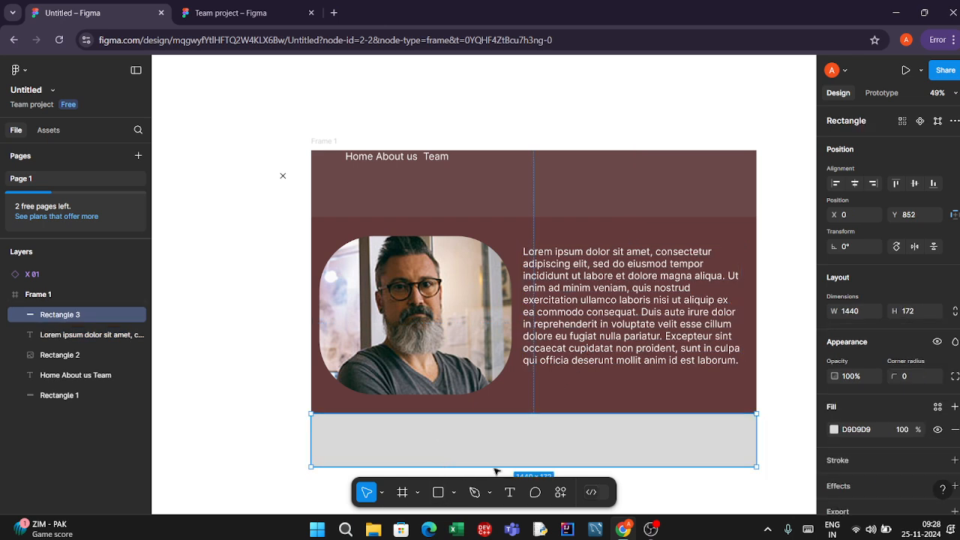
click(833, 429)
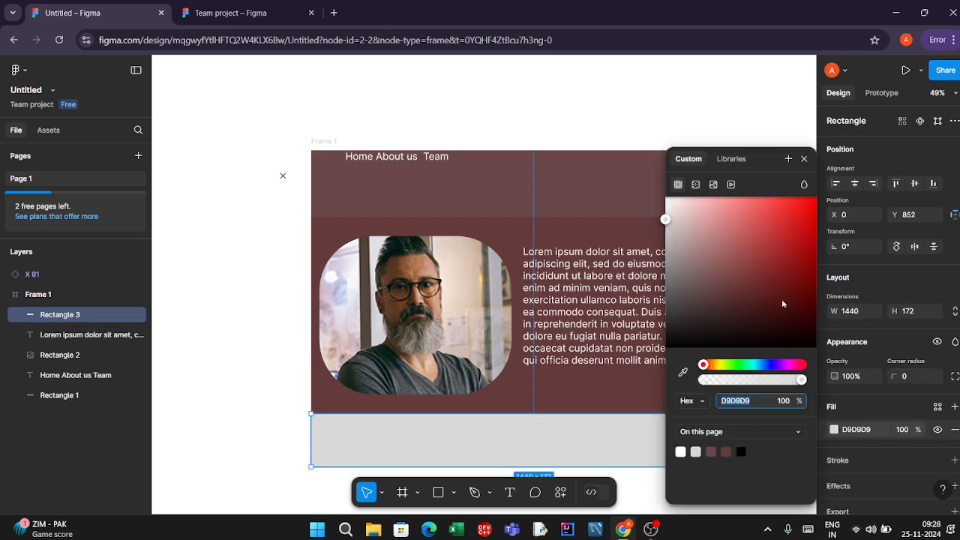
drag(780, 304, 719, 283)
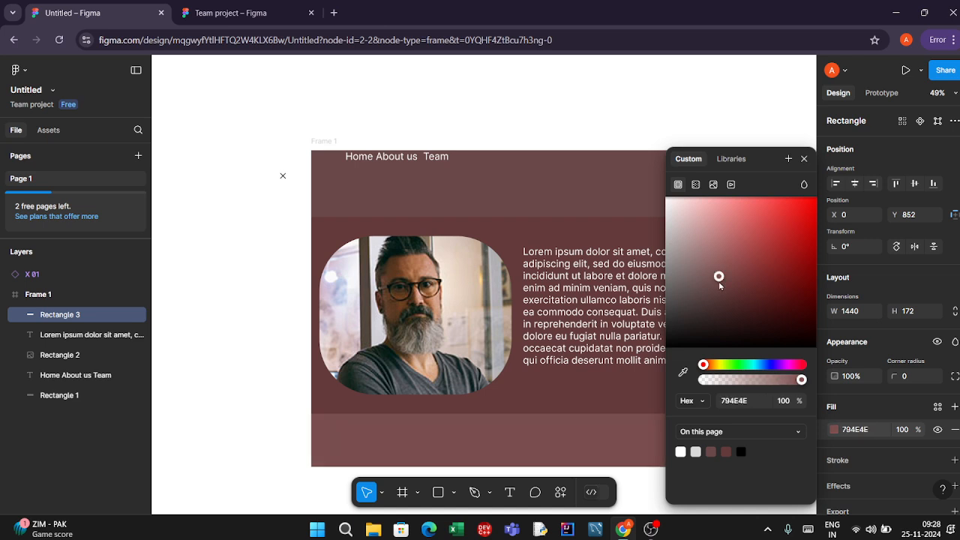
click(732, 434)
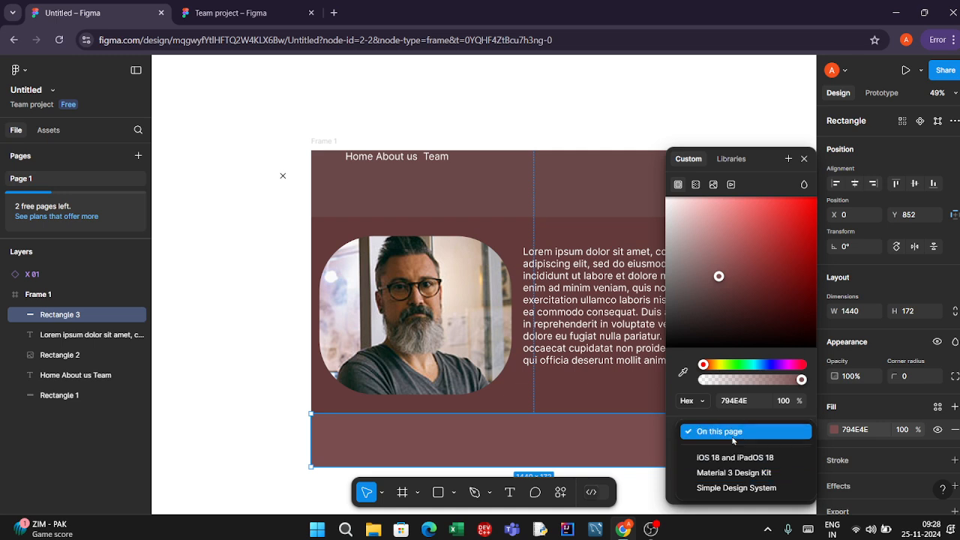
click(636, 450)
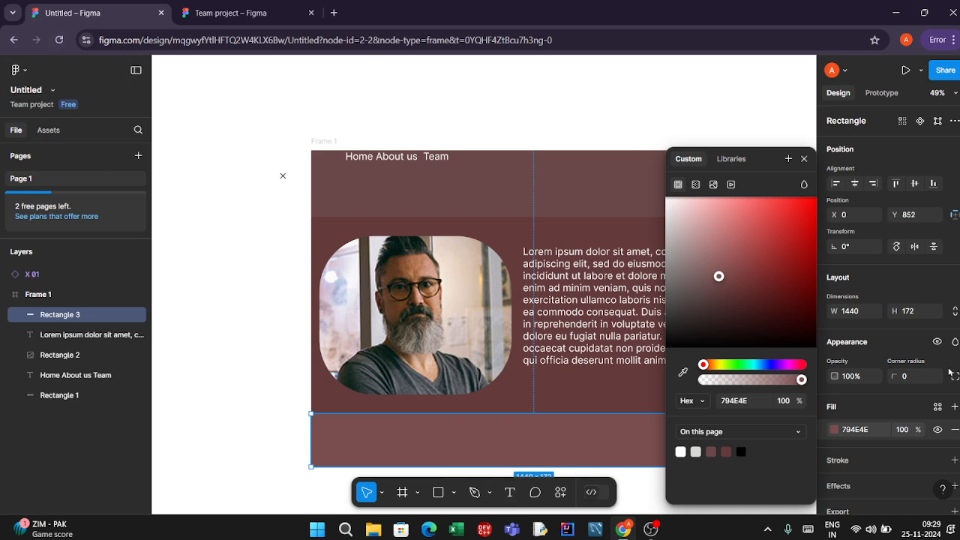
- Add a stroke to the footer rectangle and set its colour to the green 18BD91
scroll(949, 383, down, 1)
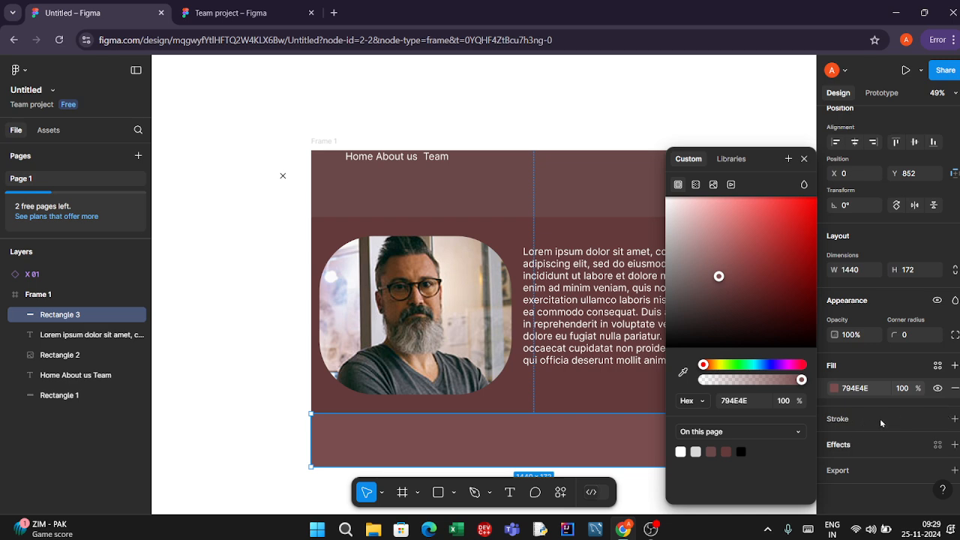
click(953, 418)
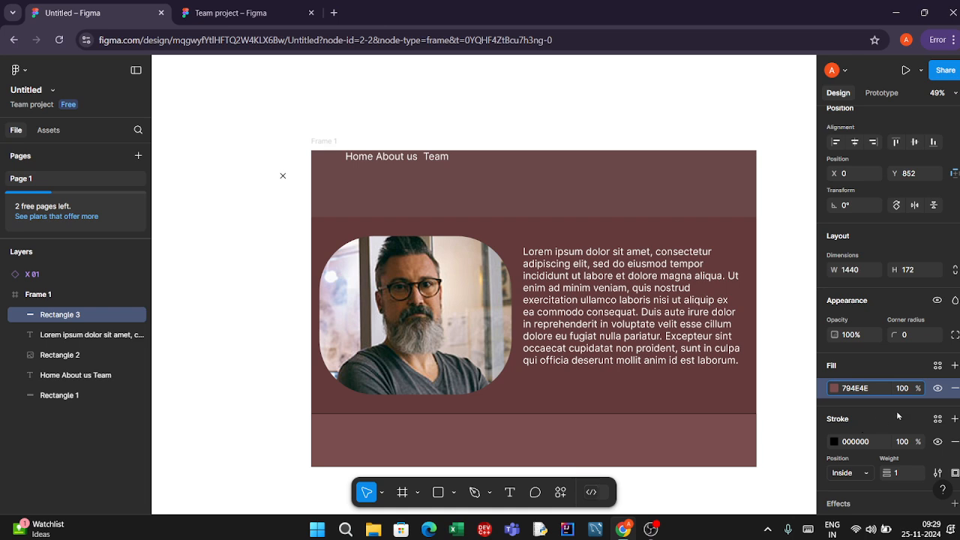
scroll(915, 431, down, 1)
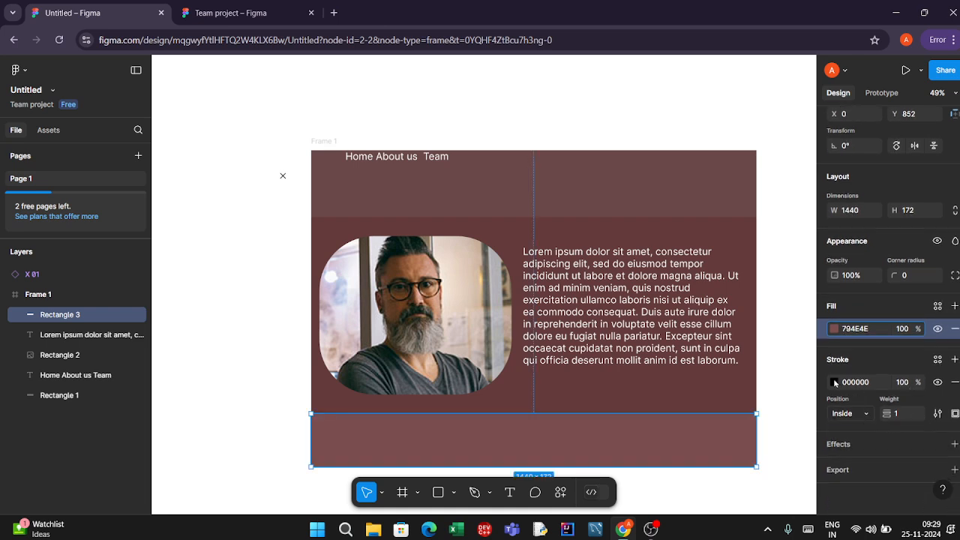
click(834, 382)
drag(741, 365, 748, 364)
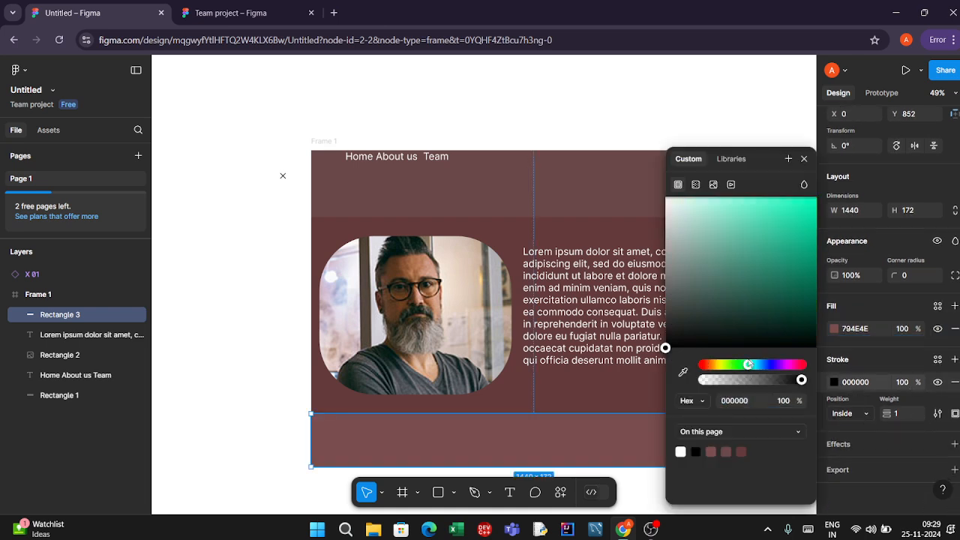
click(766, 297)
click(776, 206)
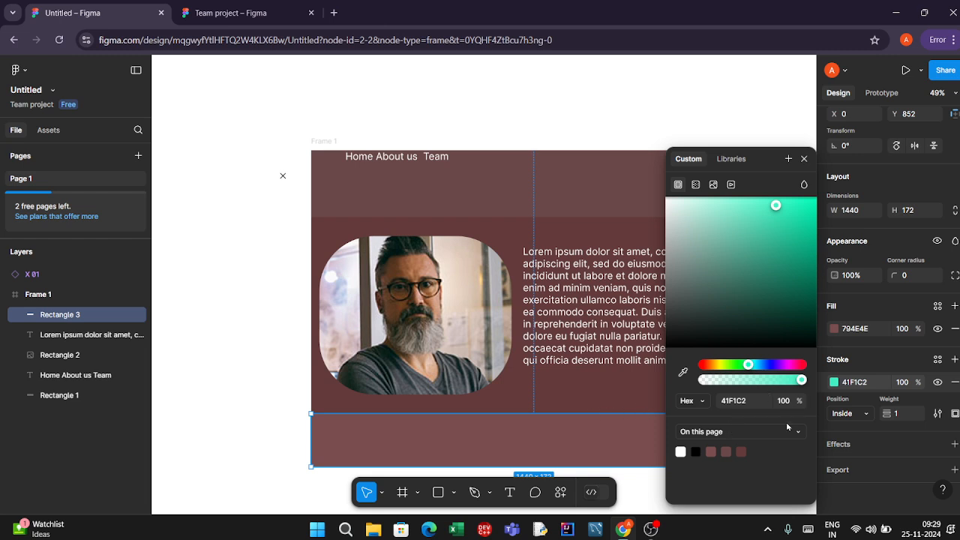
mouse_move(759, 246)
mouse_down()
mouse_move(772, 207)
mouse_move(780, 235)
mouse_move(797, 235)
mouse_up()
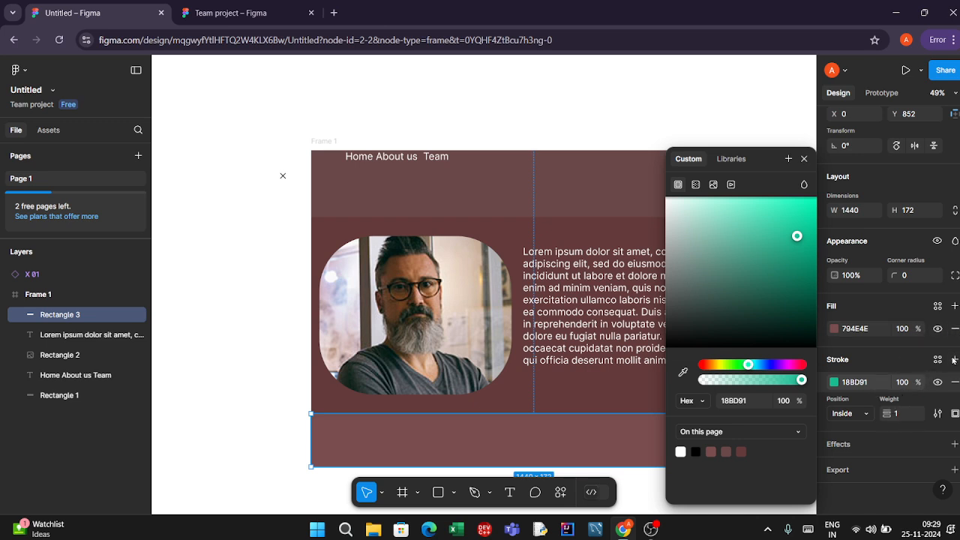
- Try the Outside and Center positions for the footer's stroke and return it to Inside
click(868, 413)
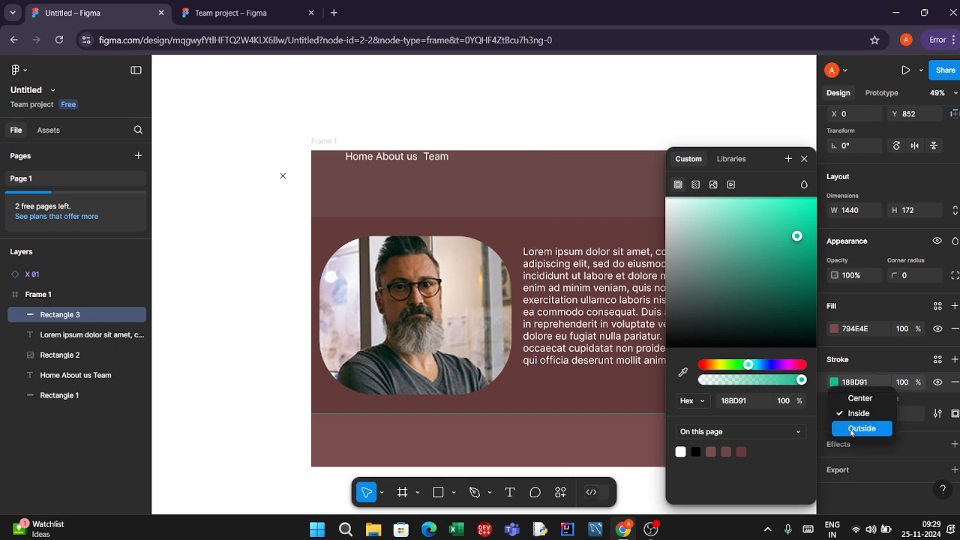
click(851, 429)
click(864, 413)
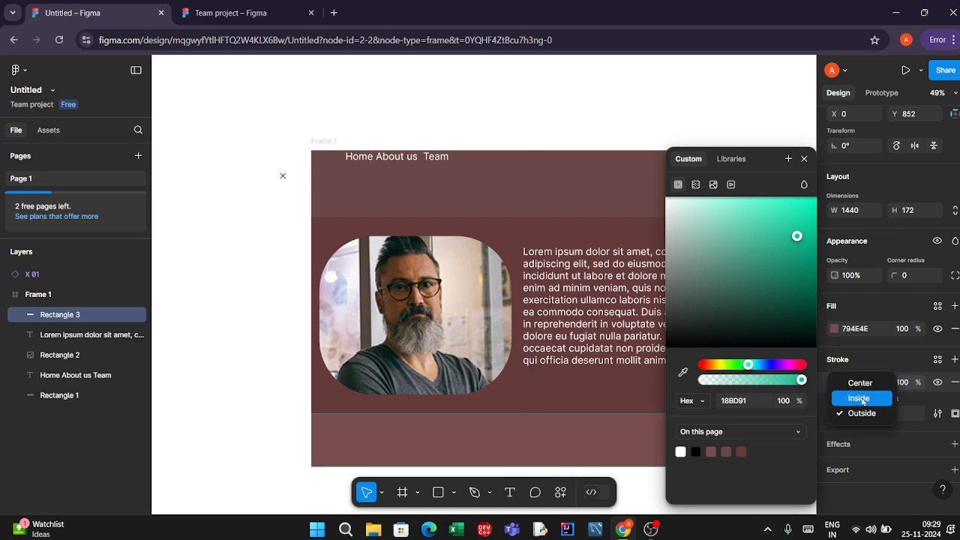
click(867, 383)
click(855, 411)
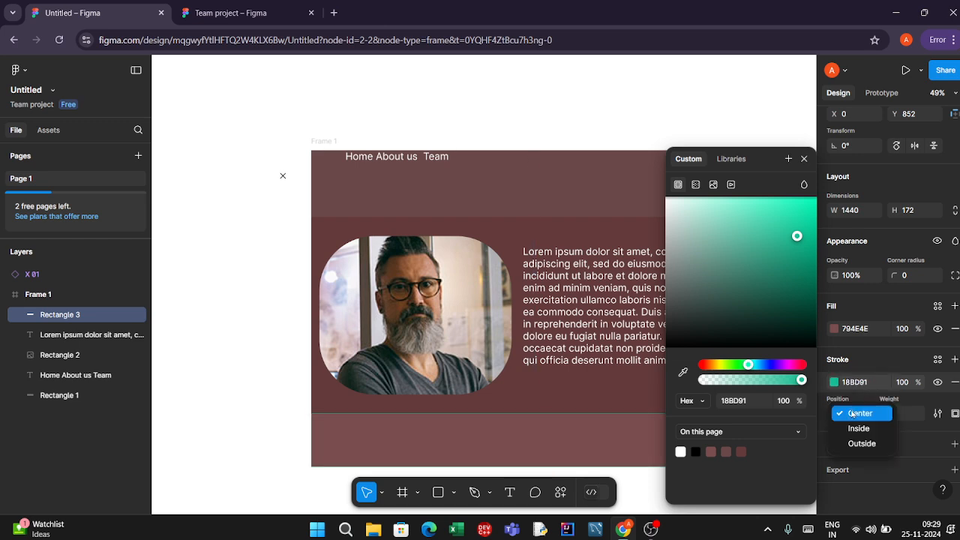
click(859, 429)
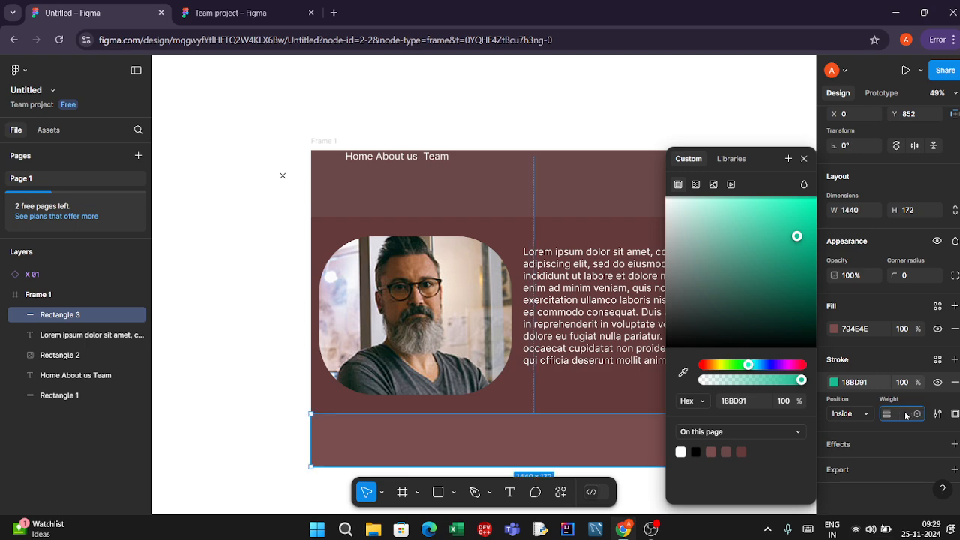
- Set the footer rectangle's stroke weight to 14 and deselect it
key(Escape)
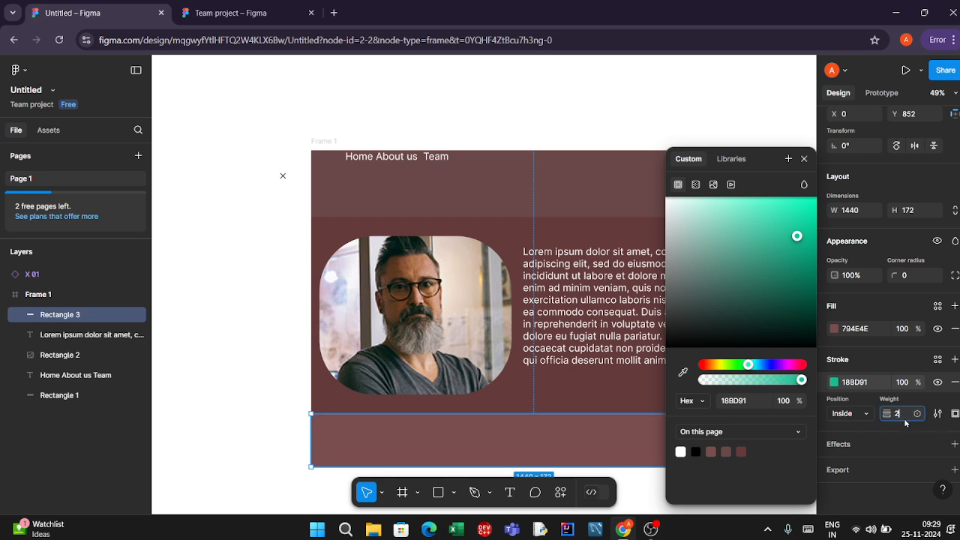
text(2)
text(4)
key(Return)
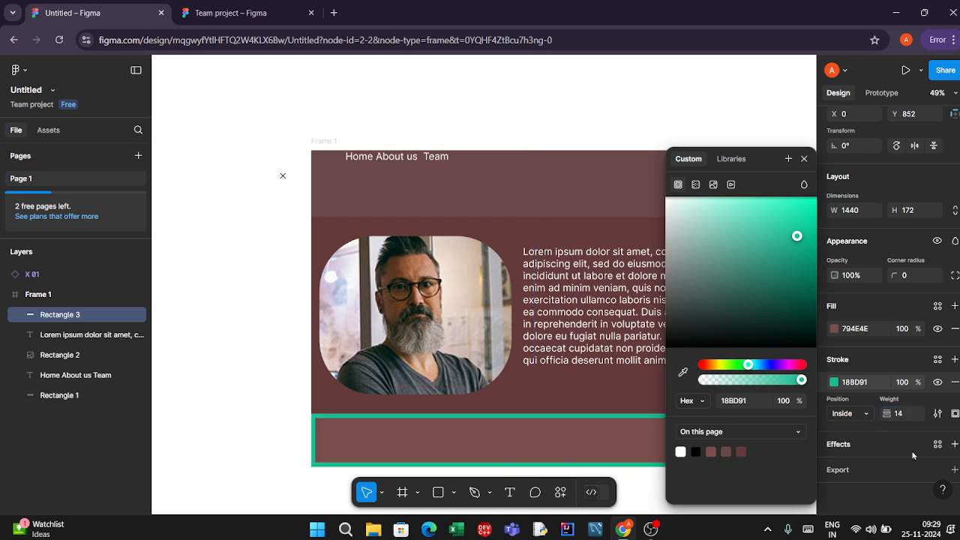
click(642, 493)
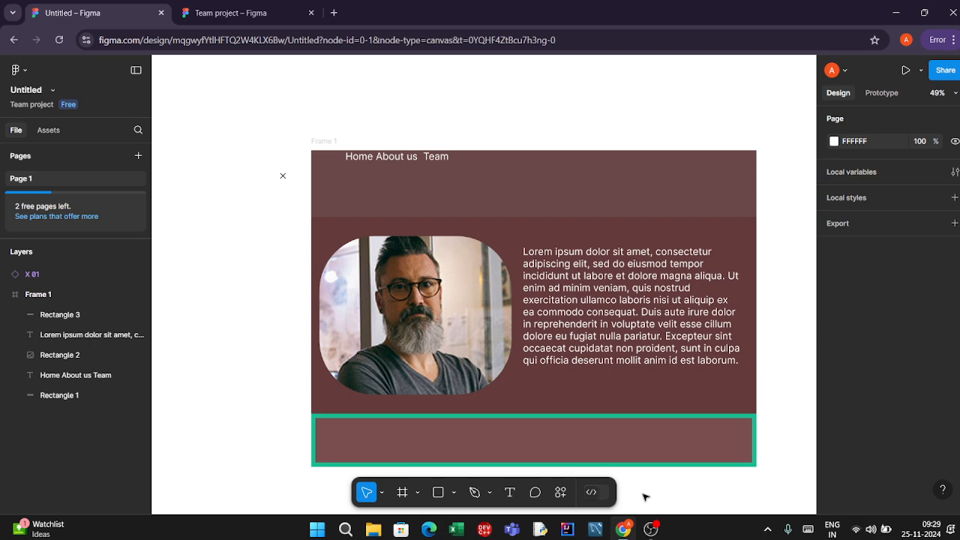
- Place five ellipses of about 173 × 100 in a row across the footer, level at about Y 888, from about X 74 to X 1083
click(682, 442)
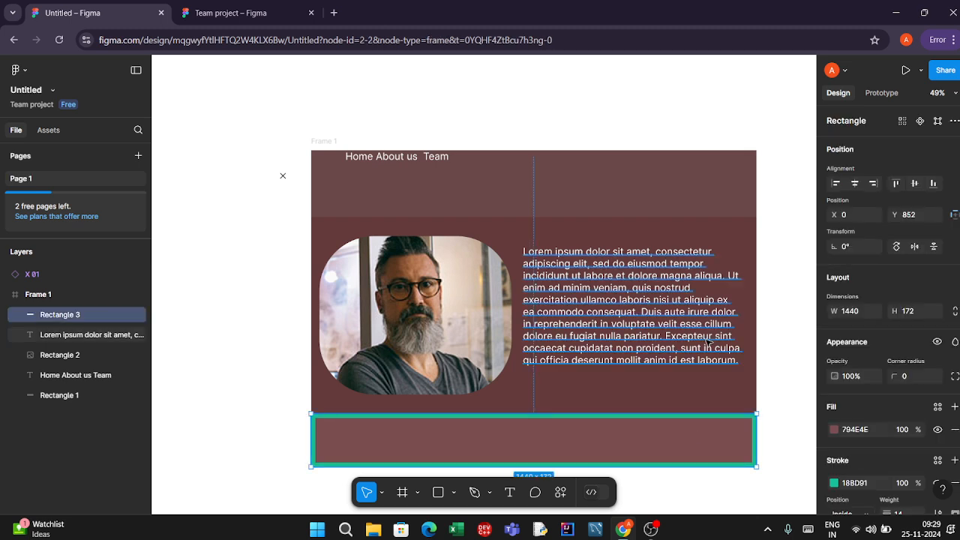
scroll(667, 409, down, 1)
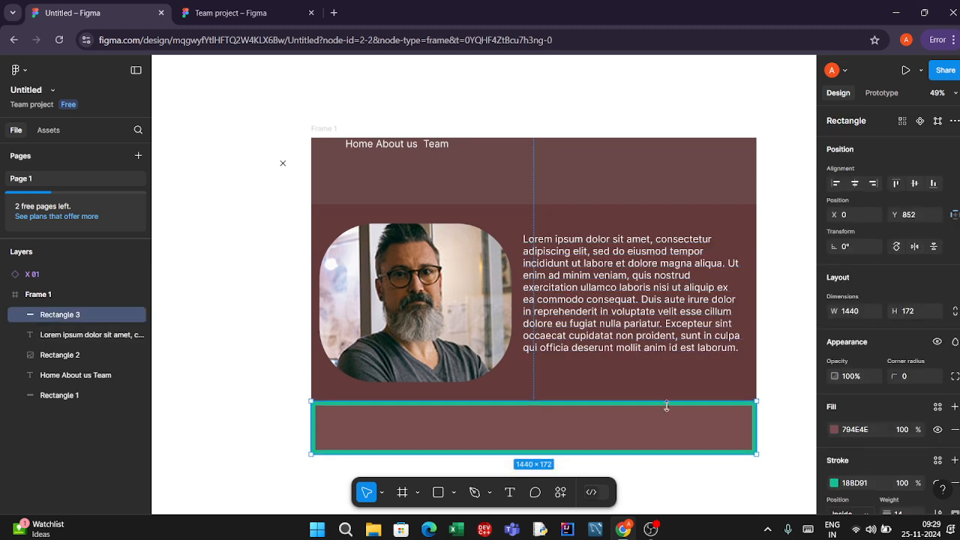
click(454, 494)
click(453, 417)
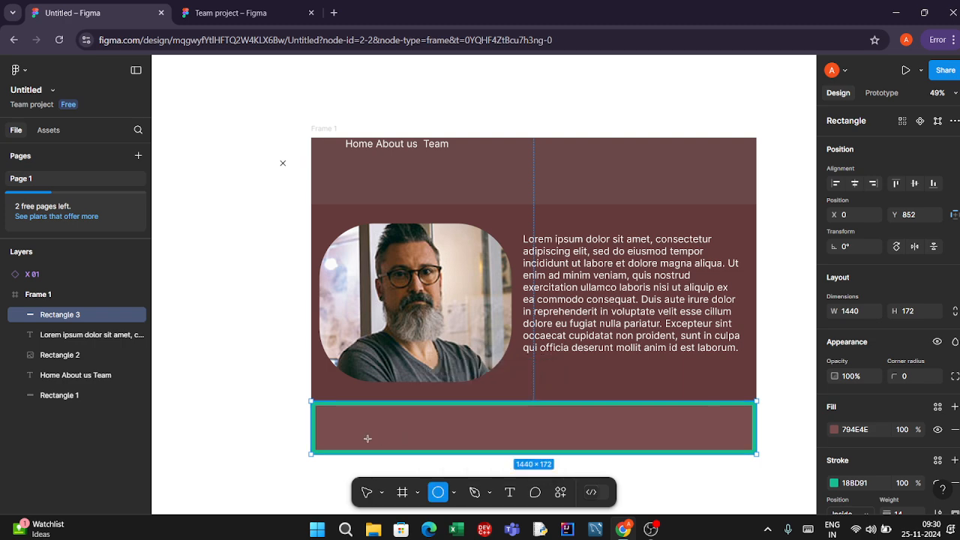
drag(334, 415, 685, 434)
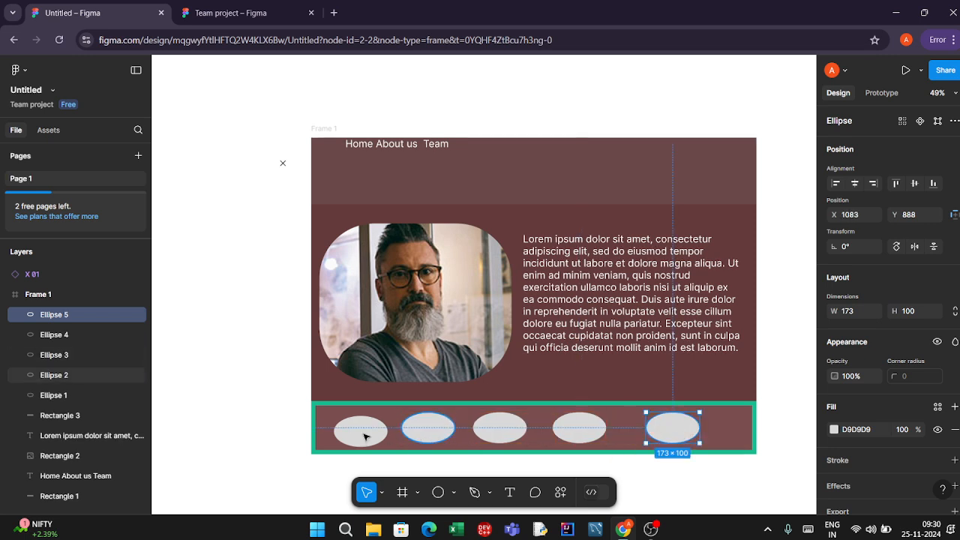
drag(353, 428, 328, 418)
key(Escape)
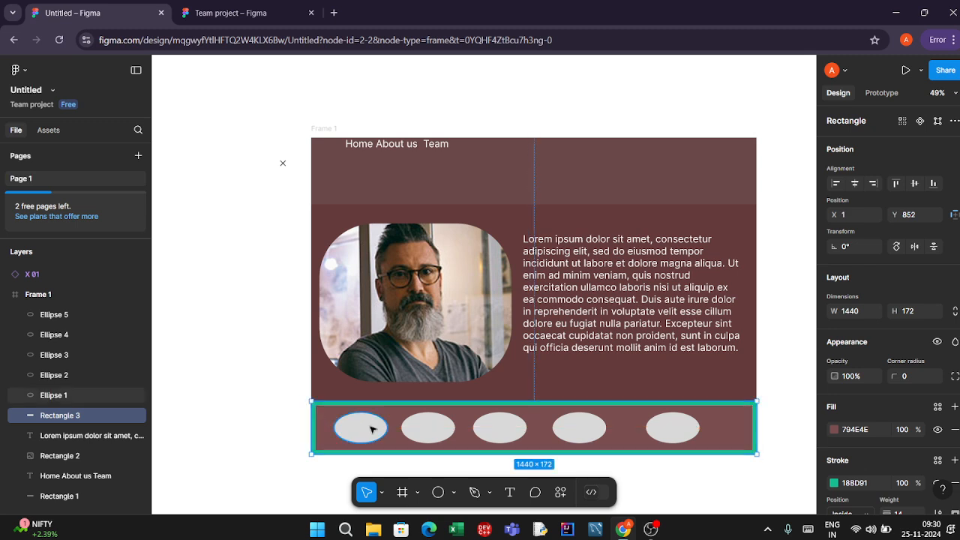
- Run the Content Reel plugin with the first ellipse in the footer selected
click(371, 428)
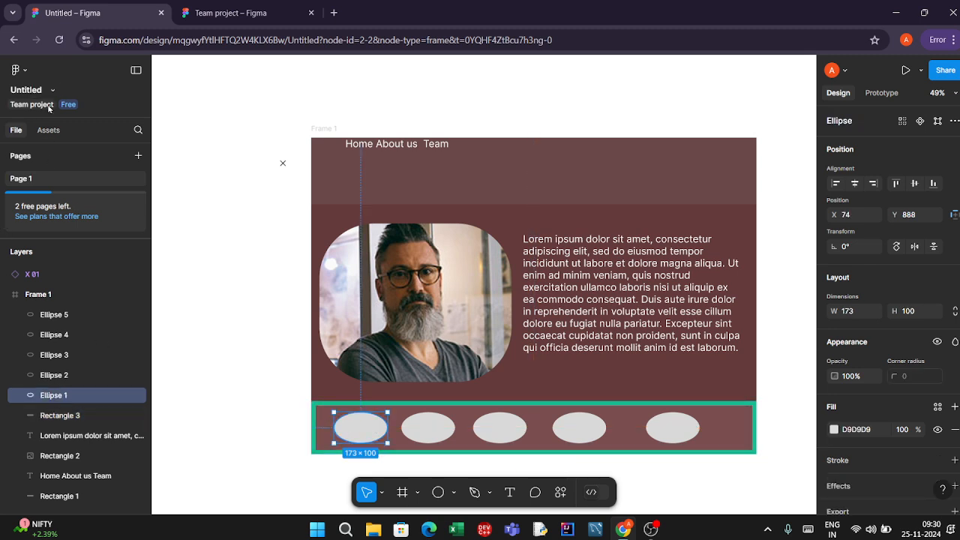
click(16, 70)
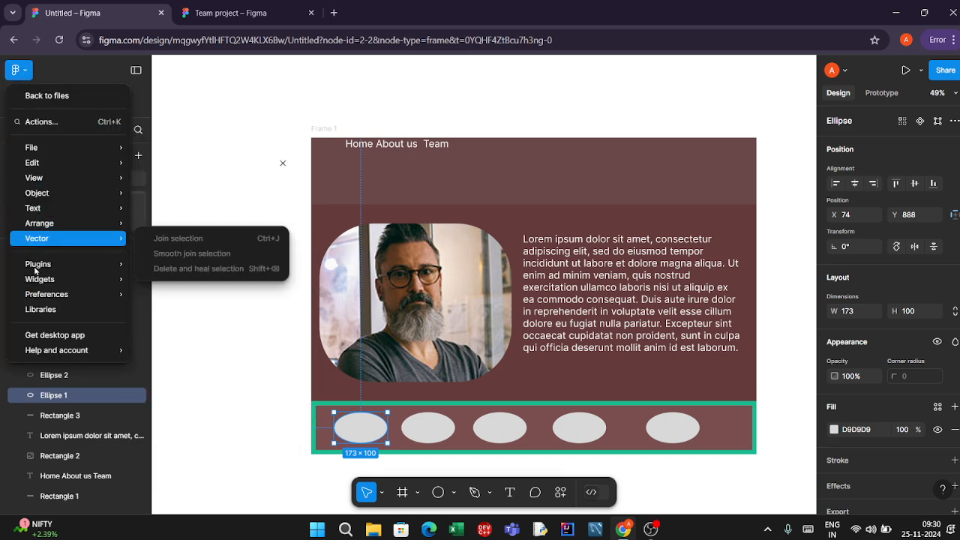
mouse_move(67, 264)
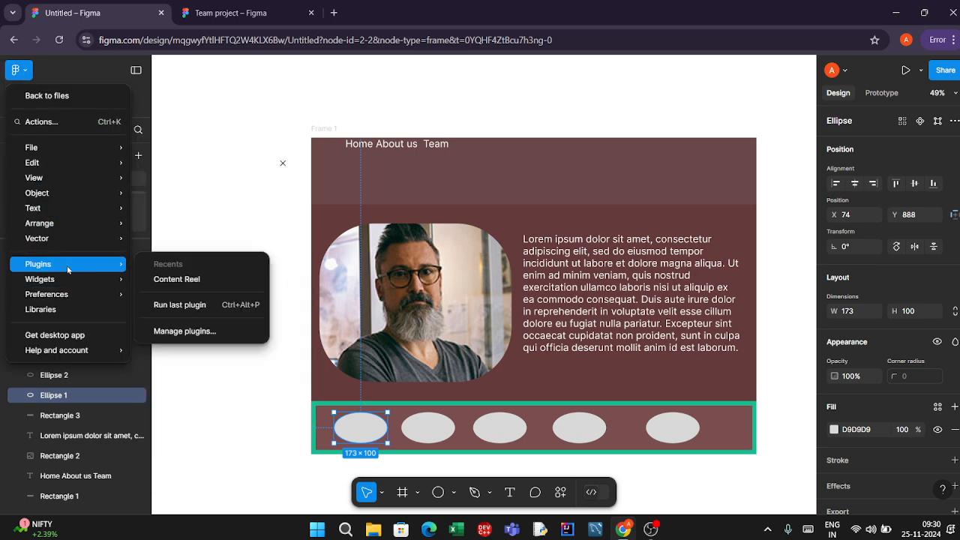
click(179, 280)
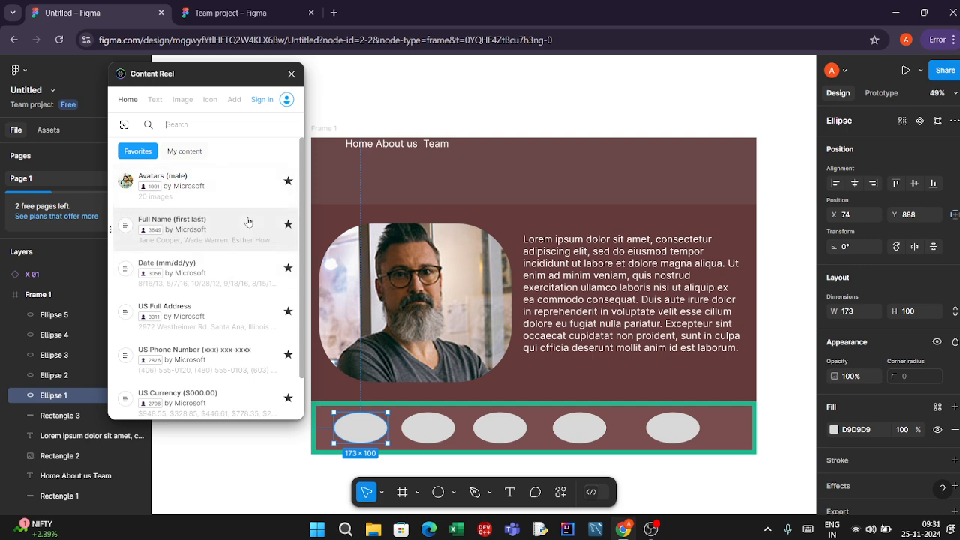
- Fill the first footer ellipse with the red-lit dark portrait from Content Reel's Avatars (female) image collection
scroll(248, 222, down, 1)
scroll(238, 318, up, 1)
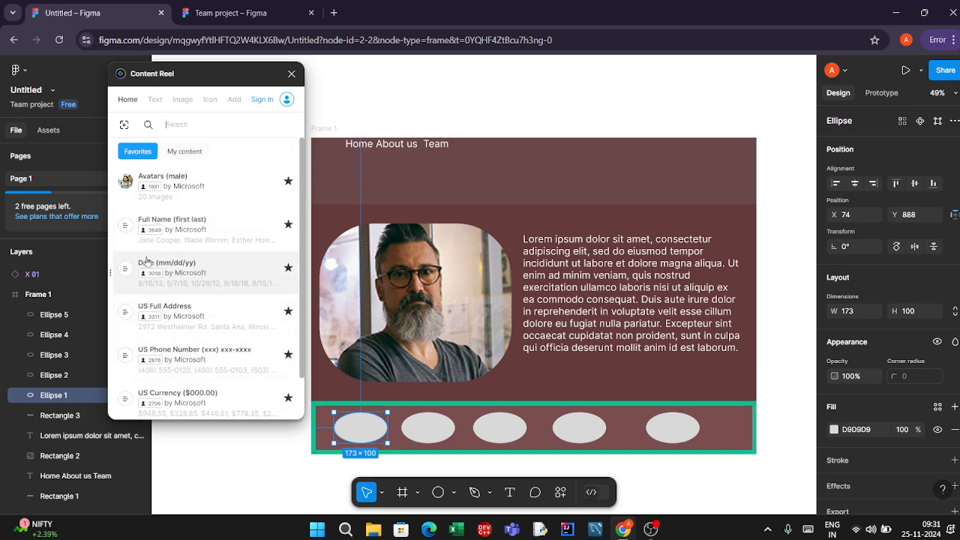
click(204, 186)
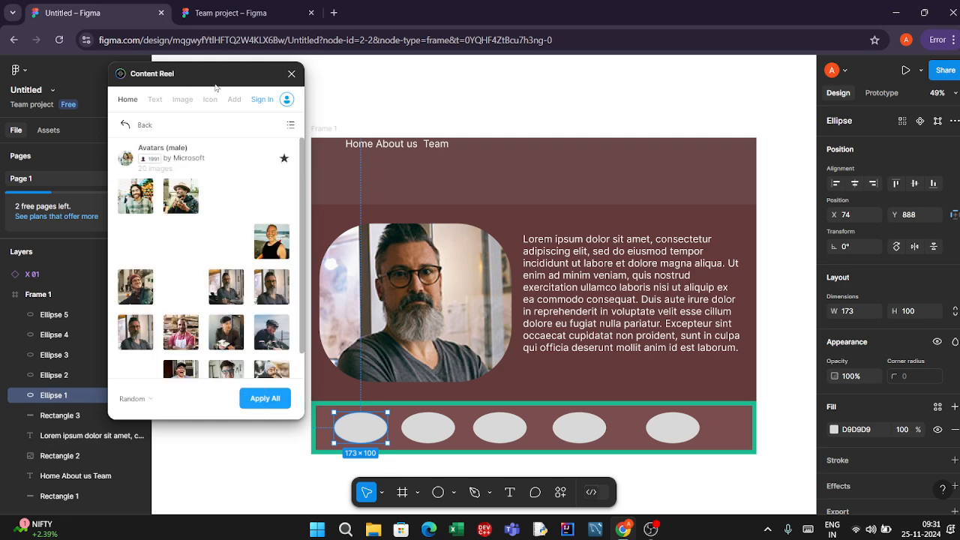
click(181, 100)
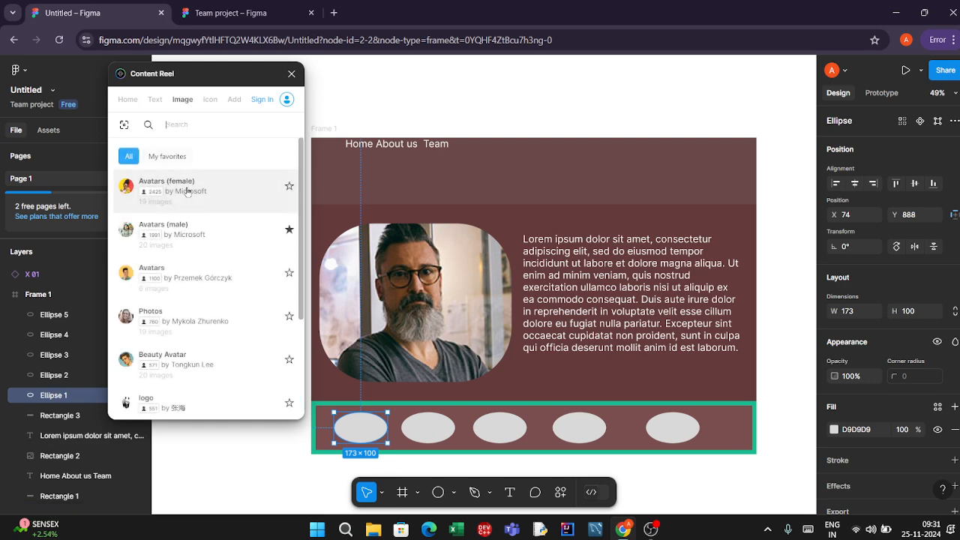
click(208, 202)
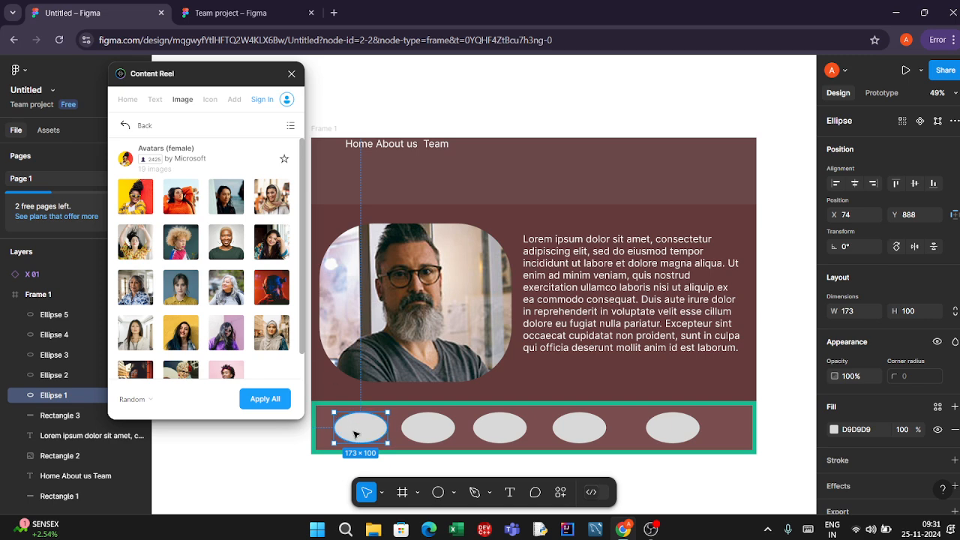
drag(356, 434, 356, 435)
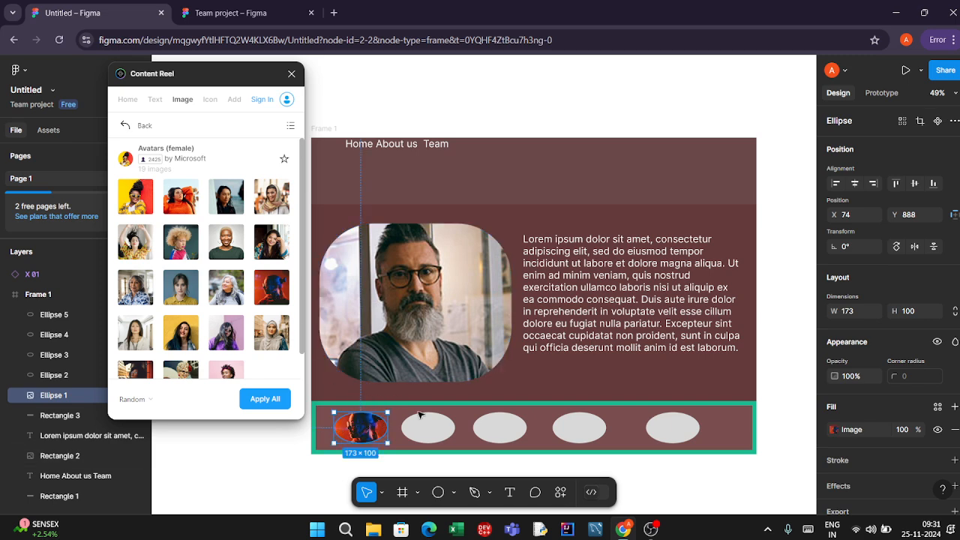
- Fill the second footer ellipse with the yellow-background portrait and the third with the blue-background portrait from Avatars (female)
click(430, 434)
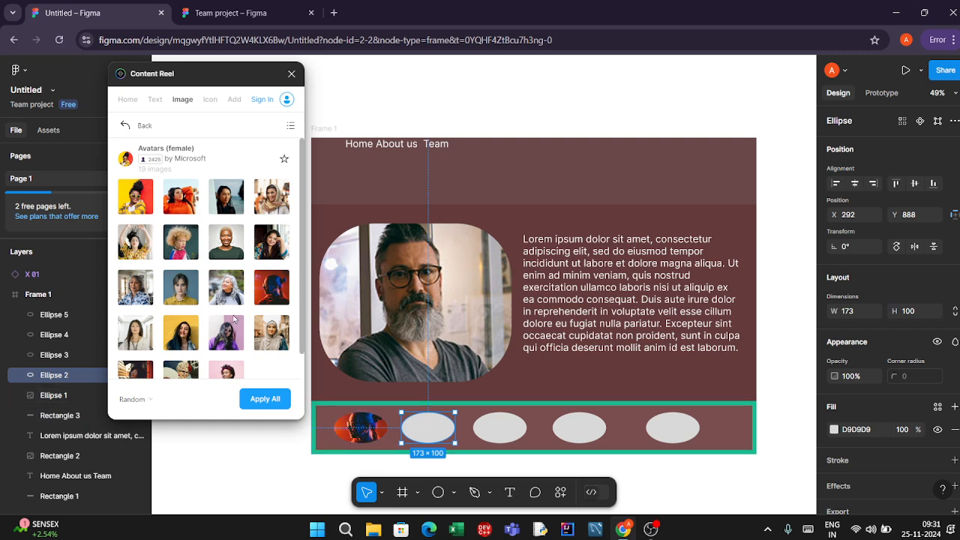
click(187, 338)
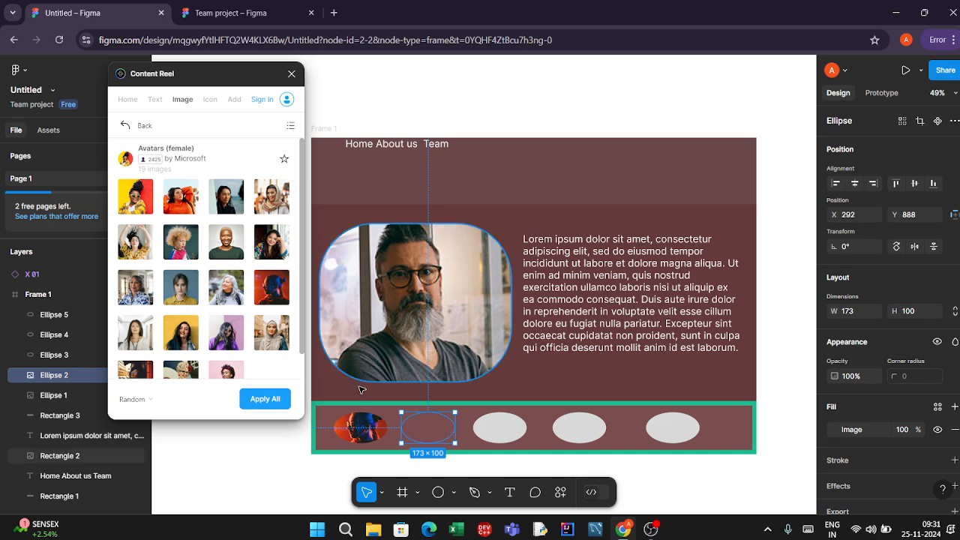
click(503, 431)
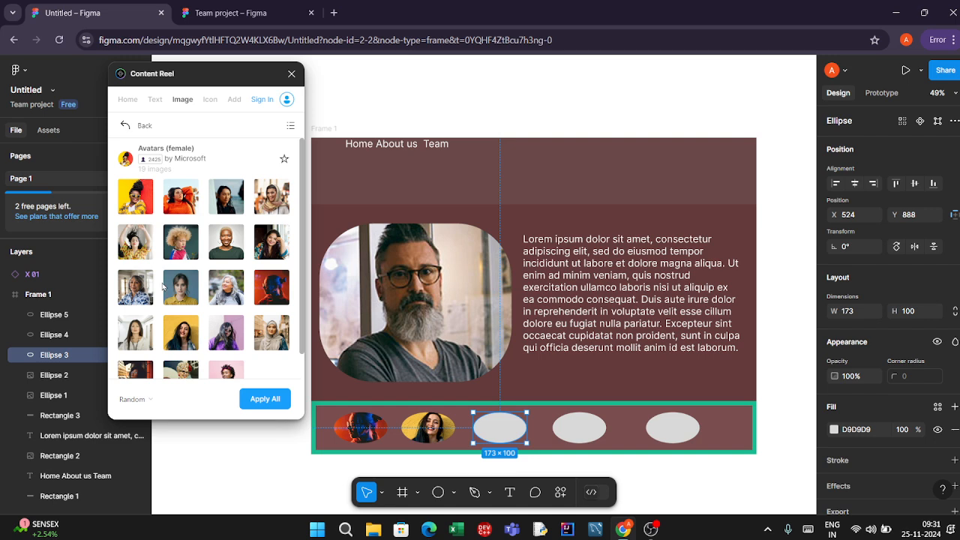
- Fill the fourth footer ellipse with the white-background portrait and the fifth with the portrait of the woman in orange-red
click(579, 427)
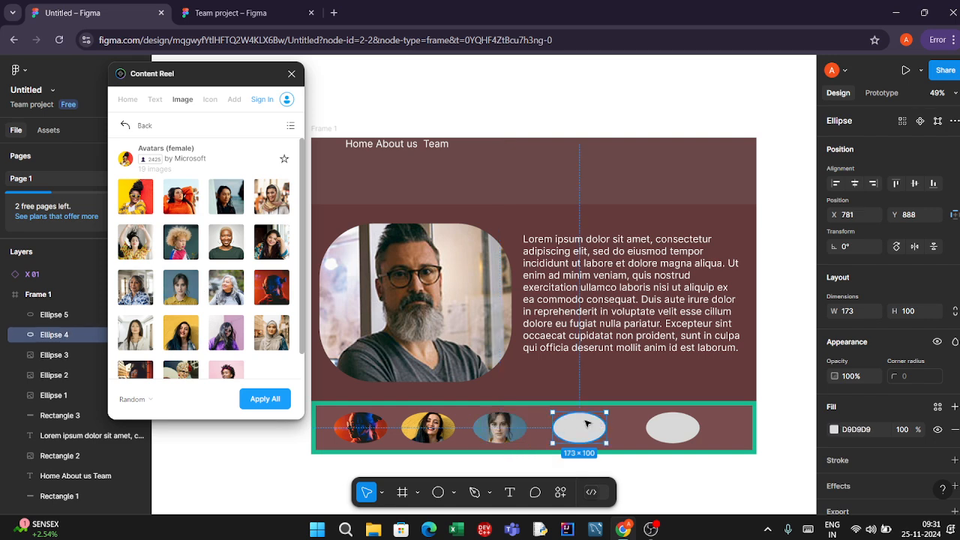
click(150, 337)
click(673, 427)
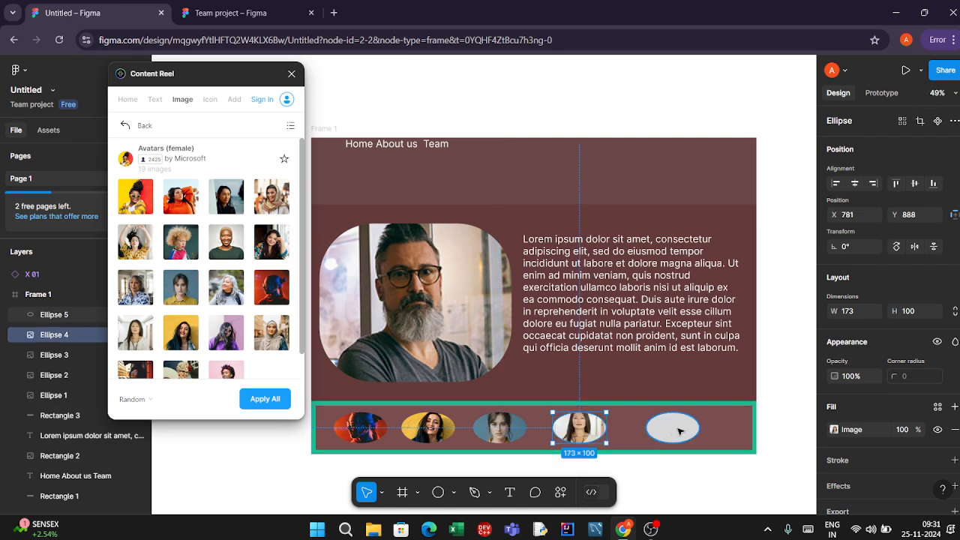
click(183, 202)
scroll(510, 323, down, 1)
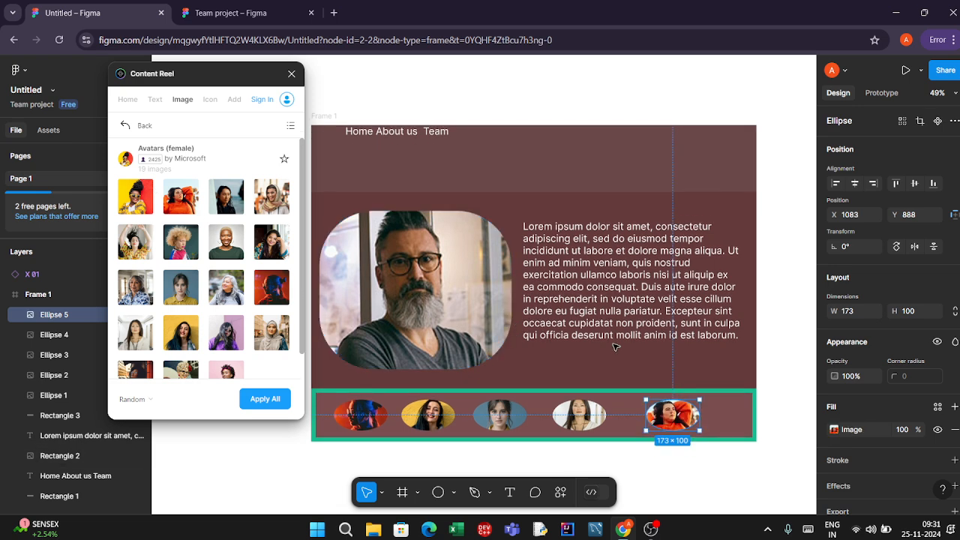
scroll(616, 346, up, 2)
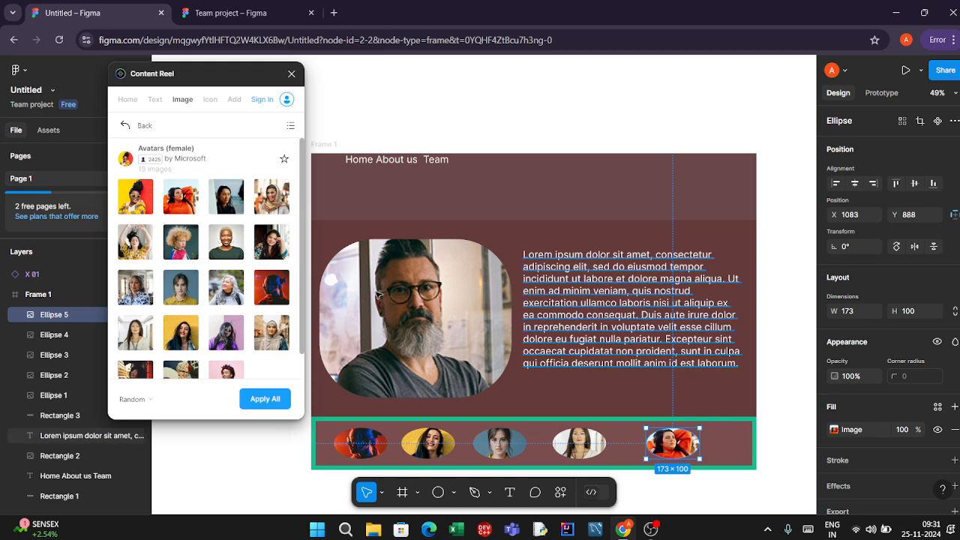
- Close the Content Reel plugin and clear the selection on the canvas
click(408, 343)
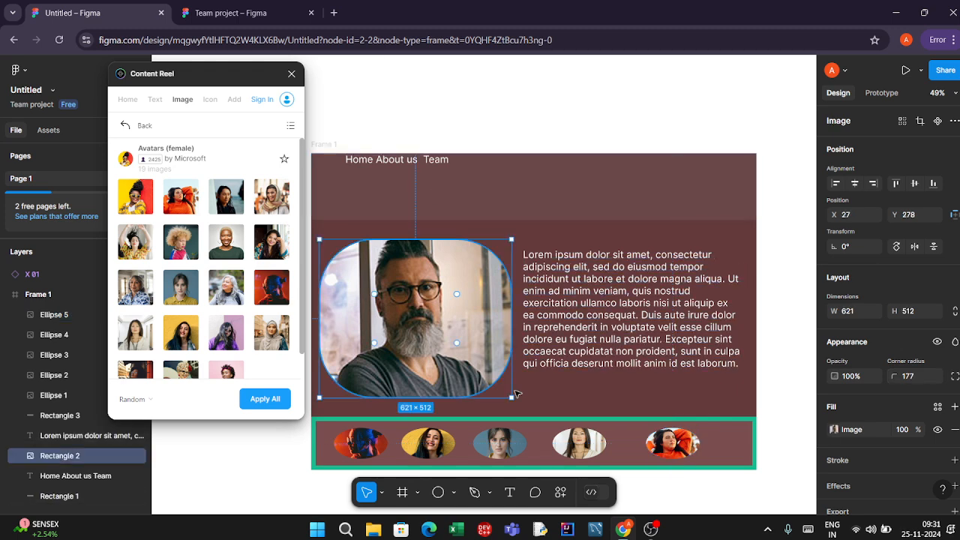
click(688, 321)
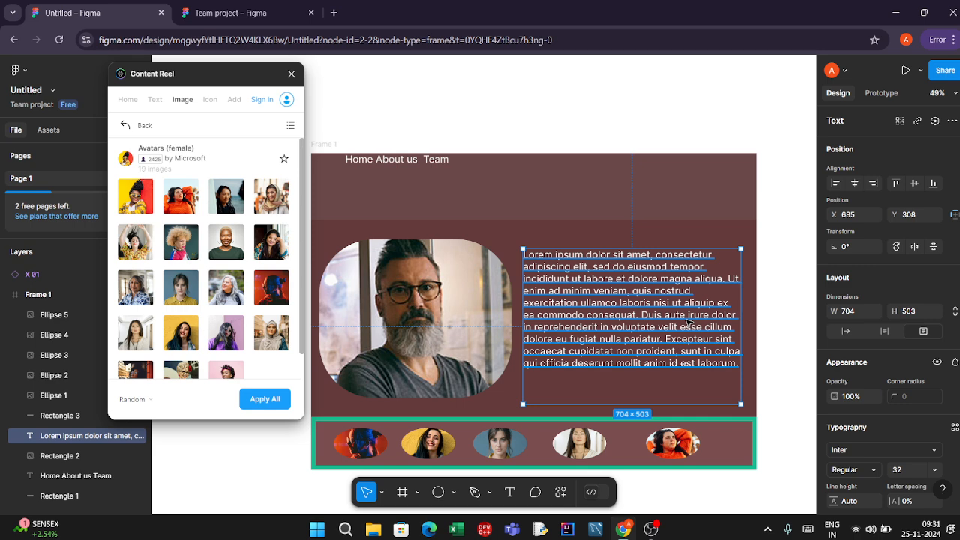
scroll(688, 321, down, 1)
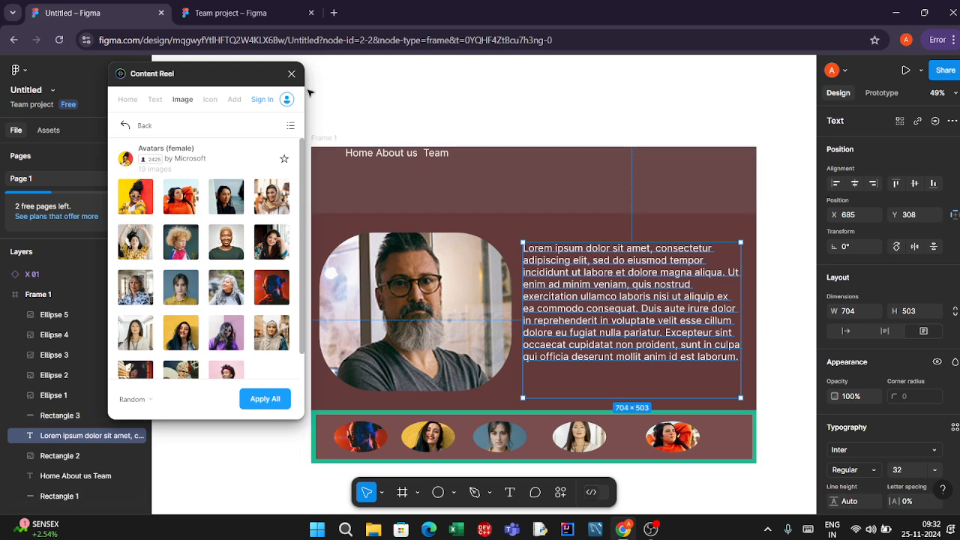
click(291, 73)
scroll(554, 358, up, 1)
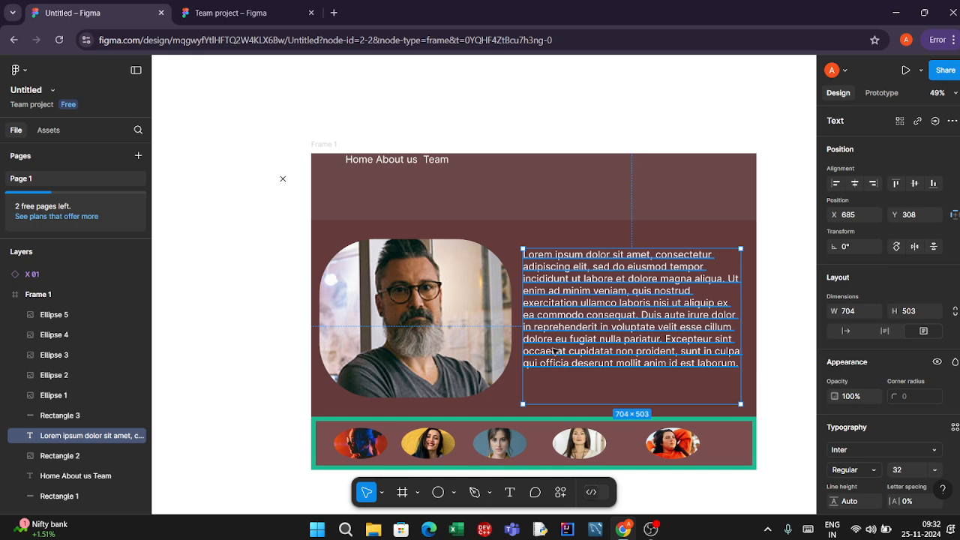
scroll(555, 347, down, 3)
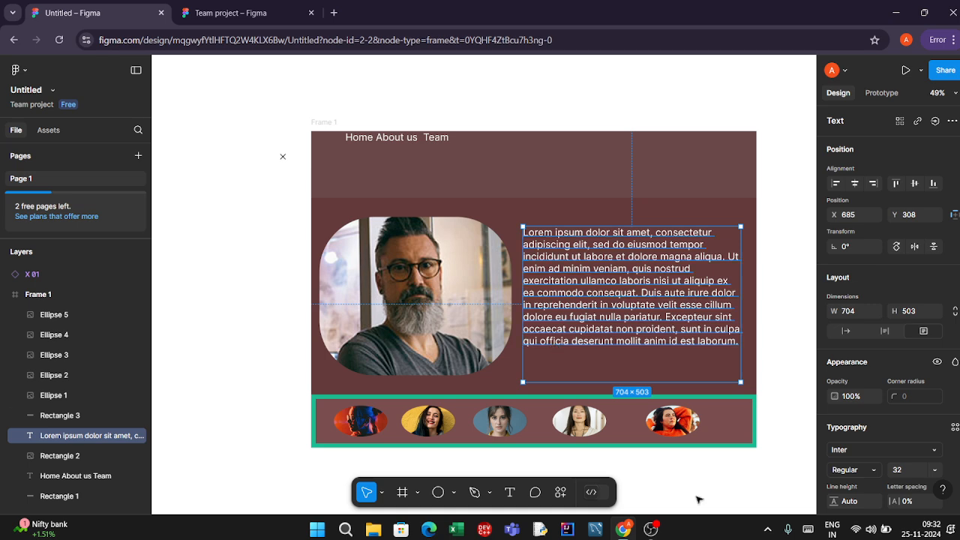
click(259, 149)
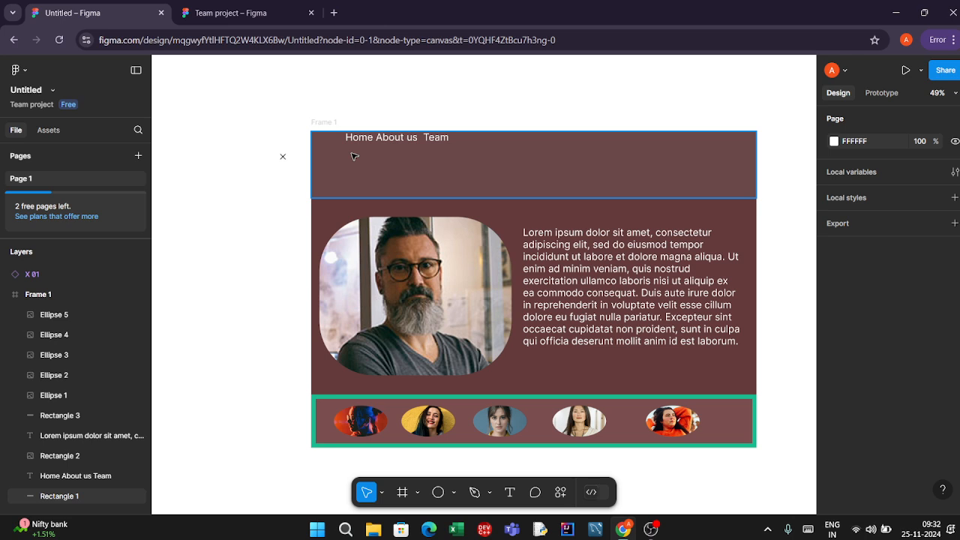
- Change the header rectangle's fill to a linear gradient and add color stops at 32% and 81%
click(385, 172)
mouse_move(429, 176)
mouse_down()
mouse_move(651, 175)
mouse_move(480, 171)
mouse_move(252, 129)
mouse_move(424, 171)
mouse_move(413, 170)
mouse_up()
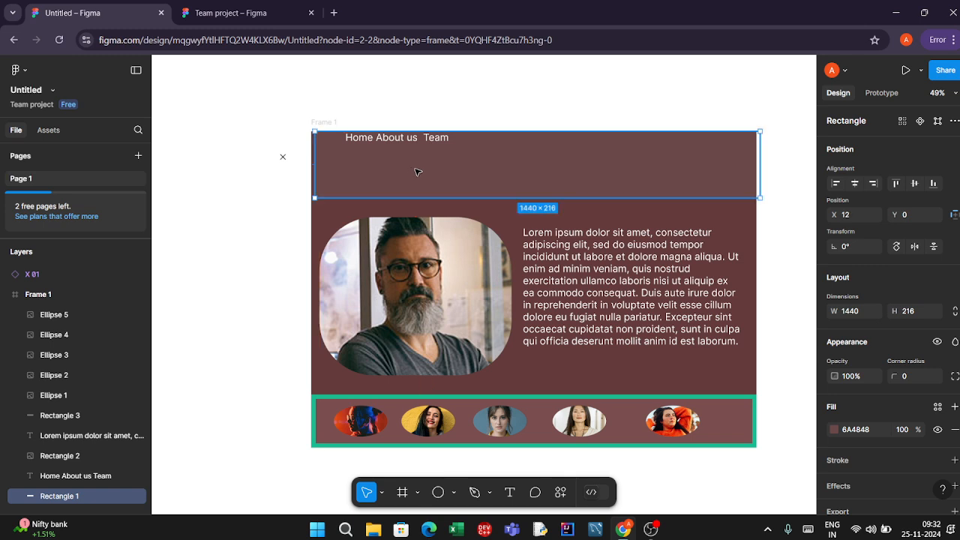
click(447, 170)
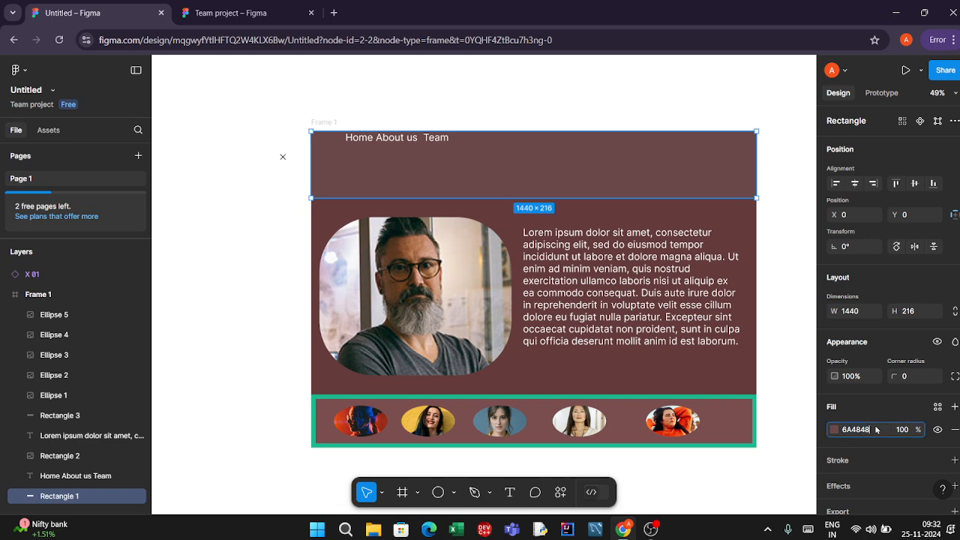
click(831, 432)
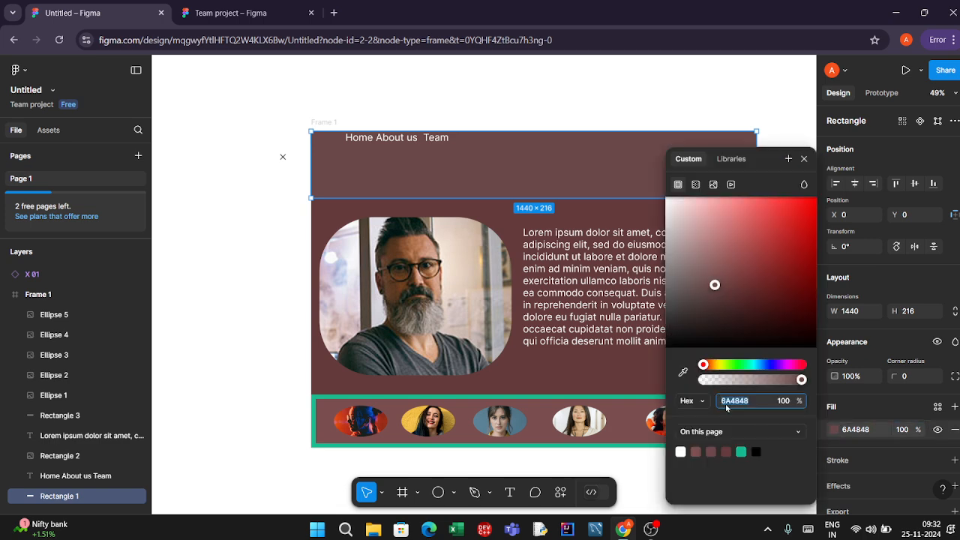
click(696, 184)
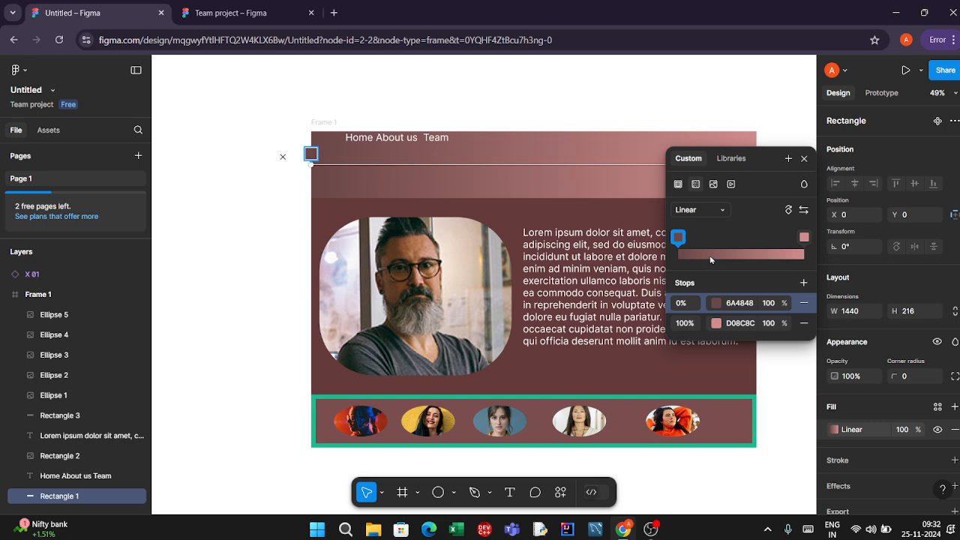
mouse_move(709, 255)
mouse_down()
mouse_move(781, 260)
mouse_move(719, 254)
mouse_up()
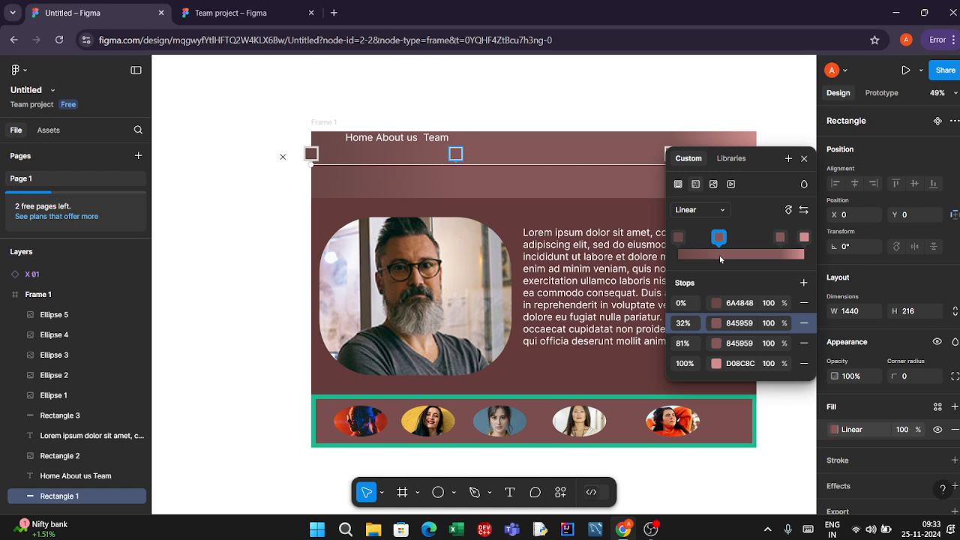
- Set the header gradient's 32% stop to red F12626 and its 81% stop to green 61DC28
click(717, 322)
drag(564, 270, 642, 214)
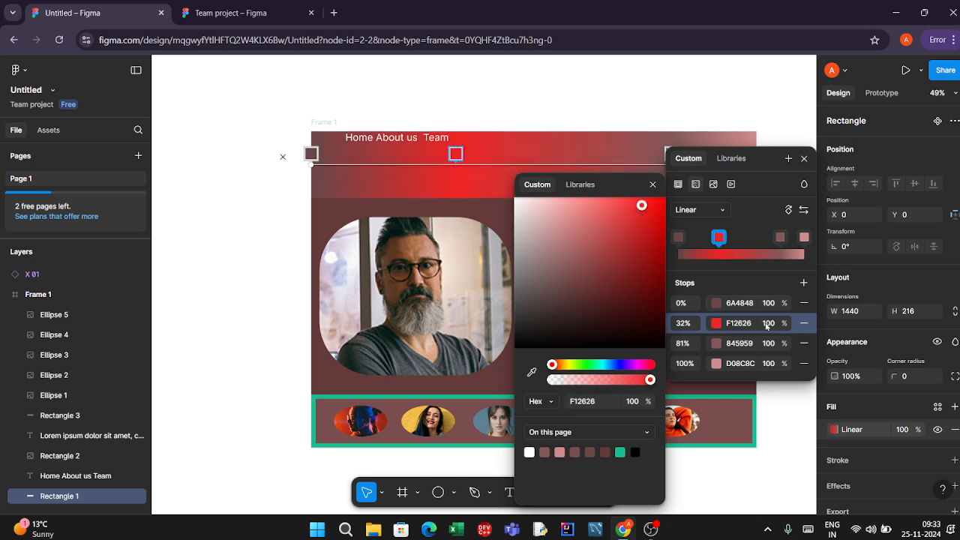
click(716, 344)
mouse_move(658, 219)
mouse_down()
mouse_move(642, 222)
mouse_move(609, 304)
mouse_move(606, 287)
mouse_move(638, 226)
mouse_up()
click(580, 365)
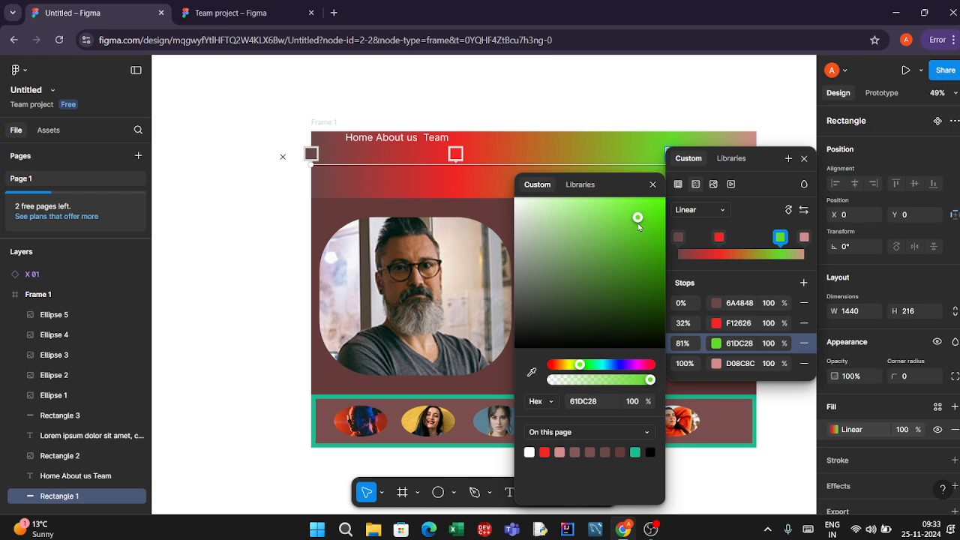
- Set the header gradient's 100% stop to blue 341AF6 and its 0% stop to 9C5656
click(716, 363)
mouse_move(639, 296)
mouse_down()
mouse_move(619, 276)
mouse_move(604, 342)
mouse_move(542, 338)
mouse_up()
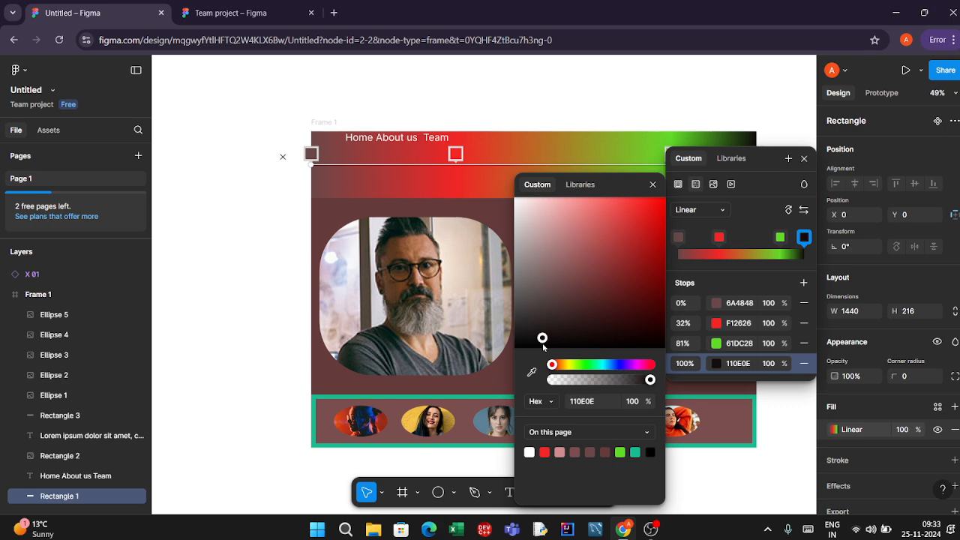
click(620, 365)
drag(649, 277, 649, 211)
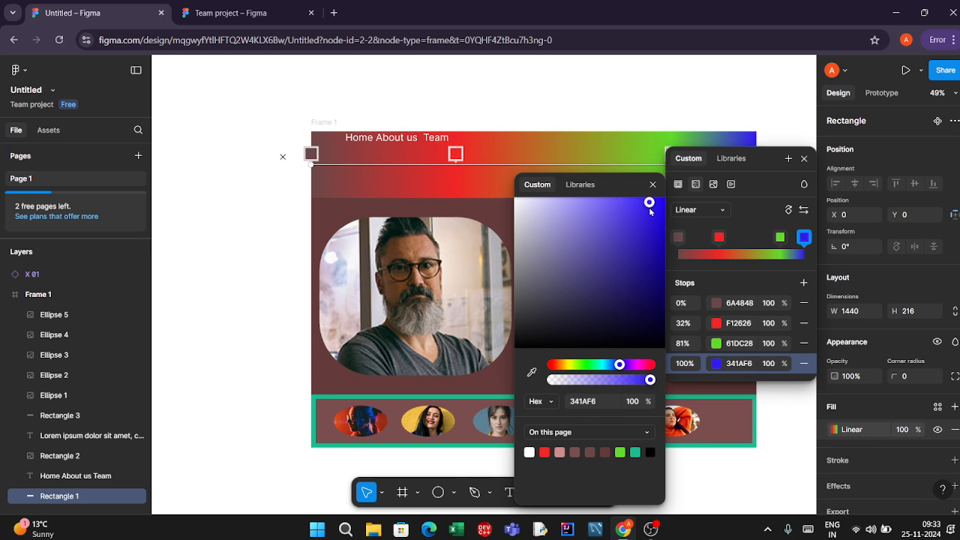
click(718, 306)
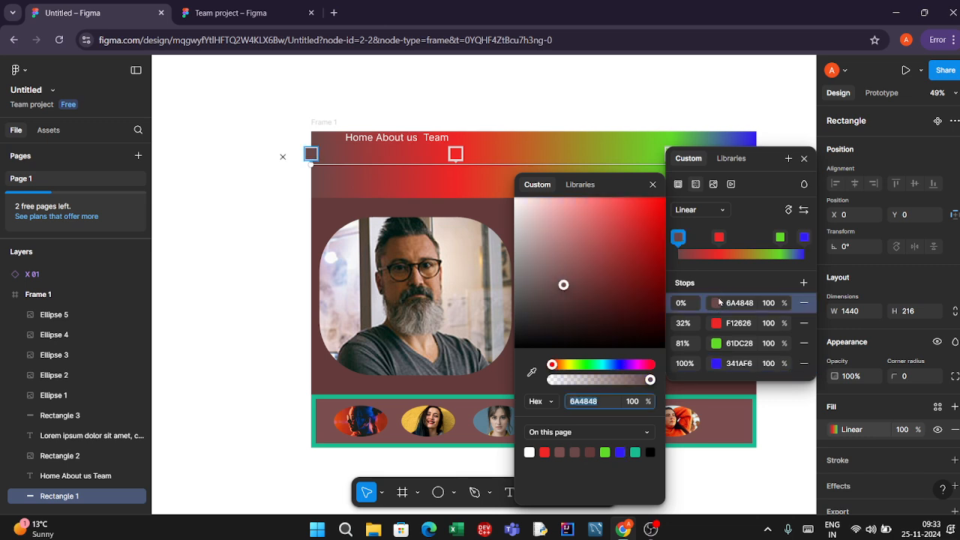
mouse_move(614, 259)
mouse_down()
mouse_move(629, 198)
mouse_move(553, 221)
mouse_move(550, 250)
mouse_move(581, 256)
mouse_up()
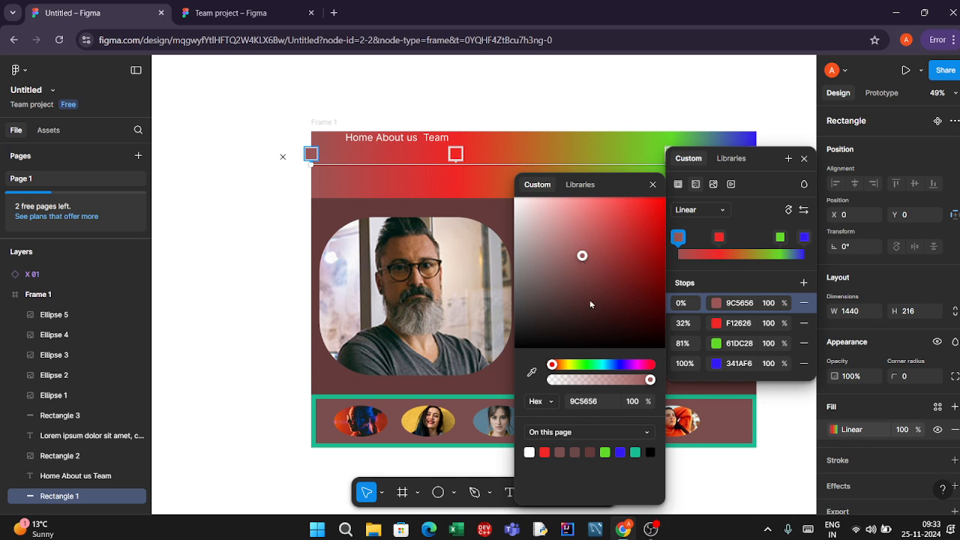
- Fill the header rectangle with the image bag3 from the "ecom django images all" folder in Pictures
click(712, 189)
click(731, 275)
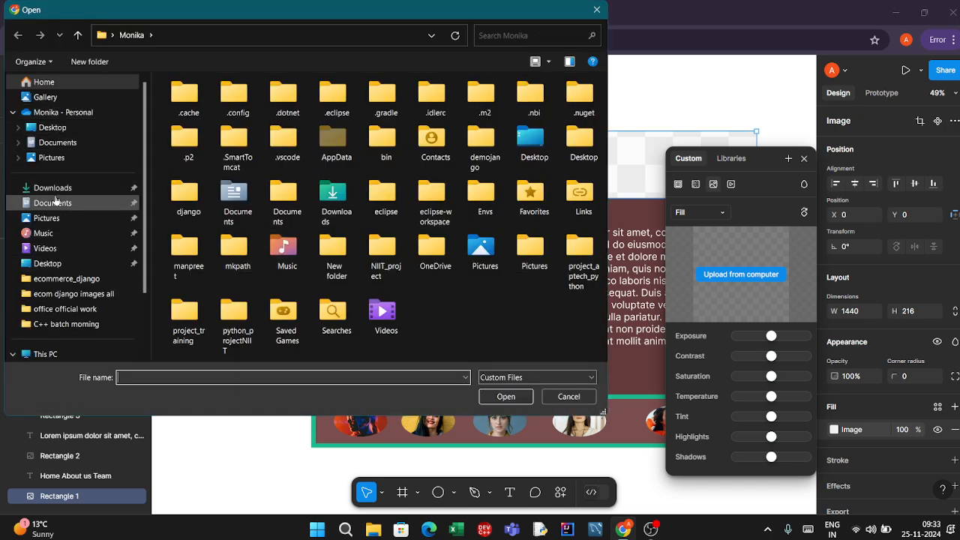
click(54, 158)
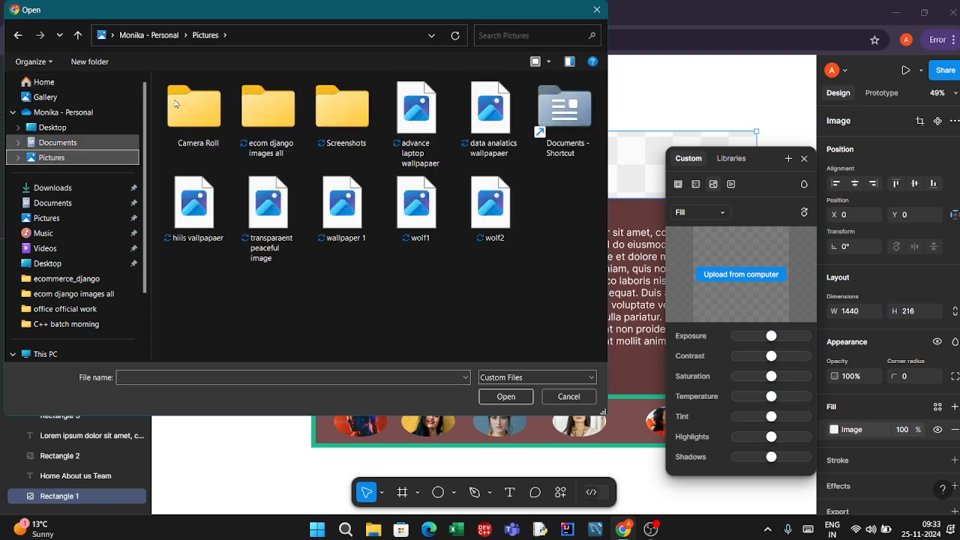
click(278, 119)
double_click(278, 119)
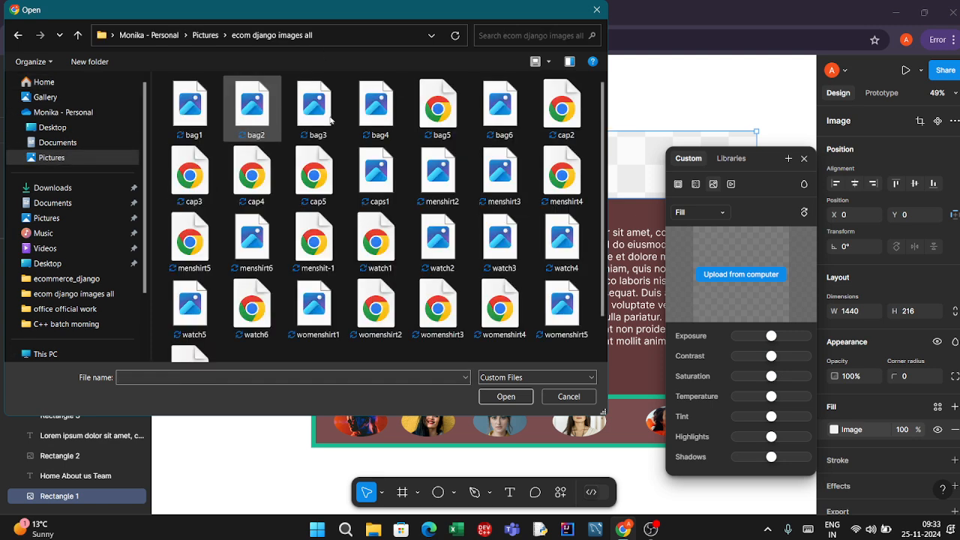
click(323, 118)
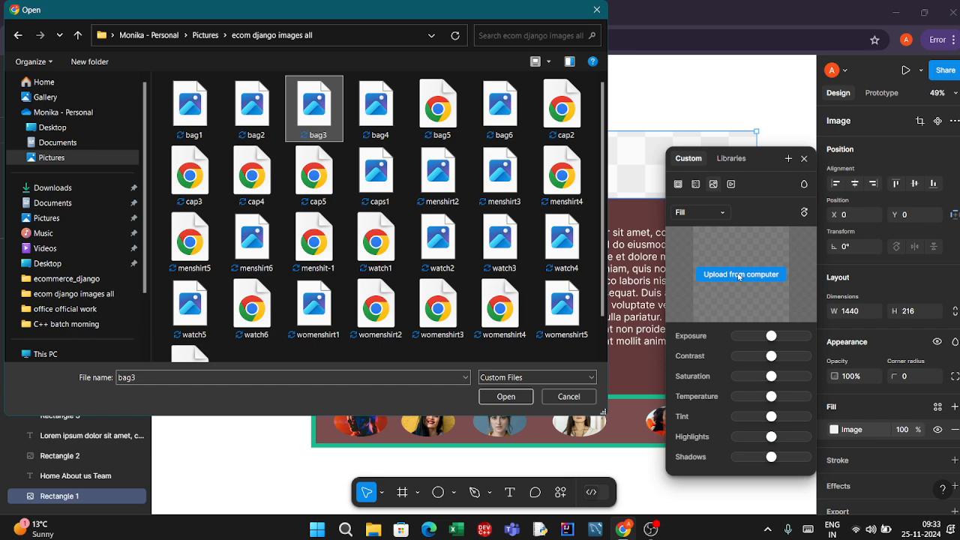
click(506, 396)
mouse_move(694, 259)
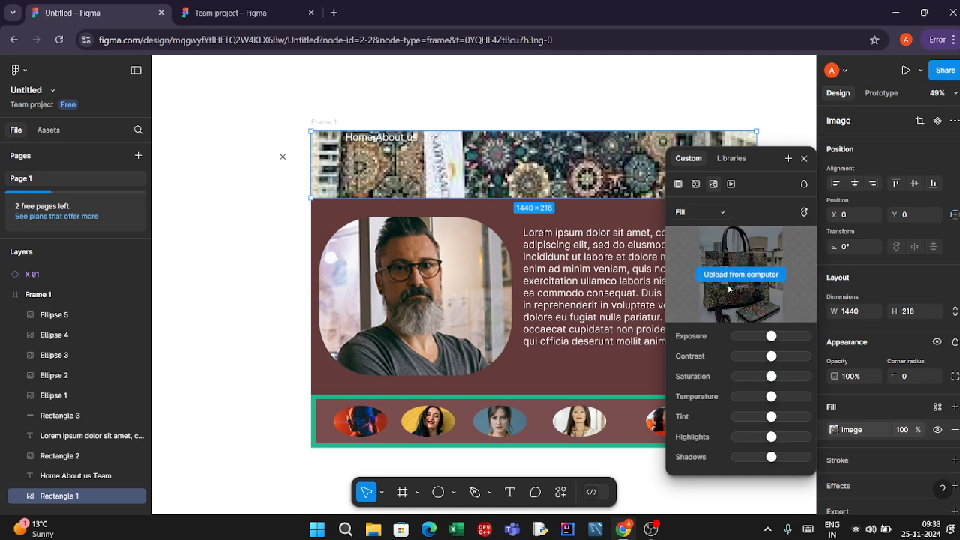
- Try a video fill and a solid 9C5656 fill on the header rectangle
click(731, 185)
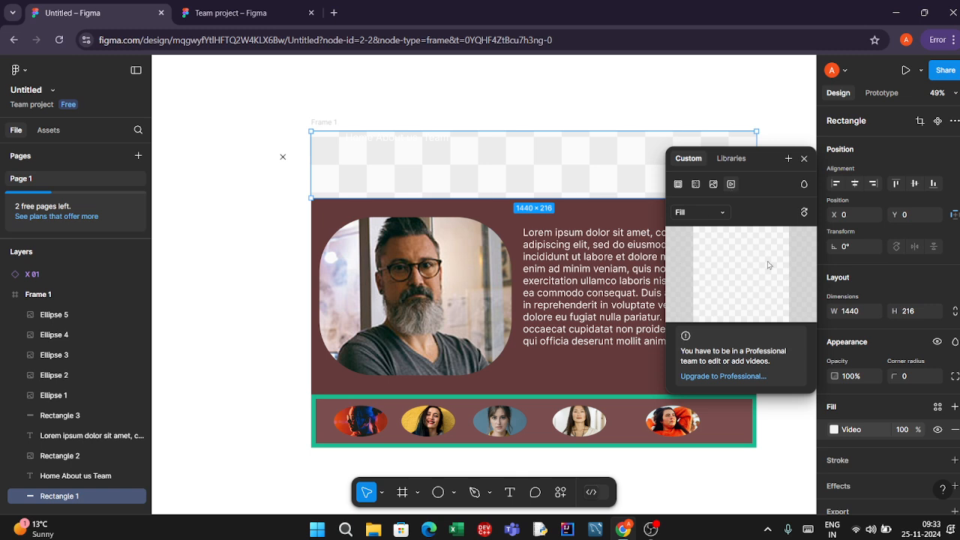
click(679, 185)
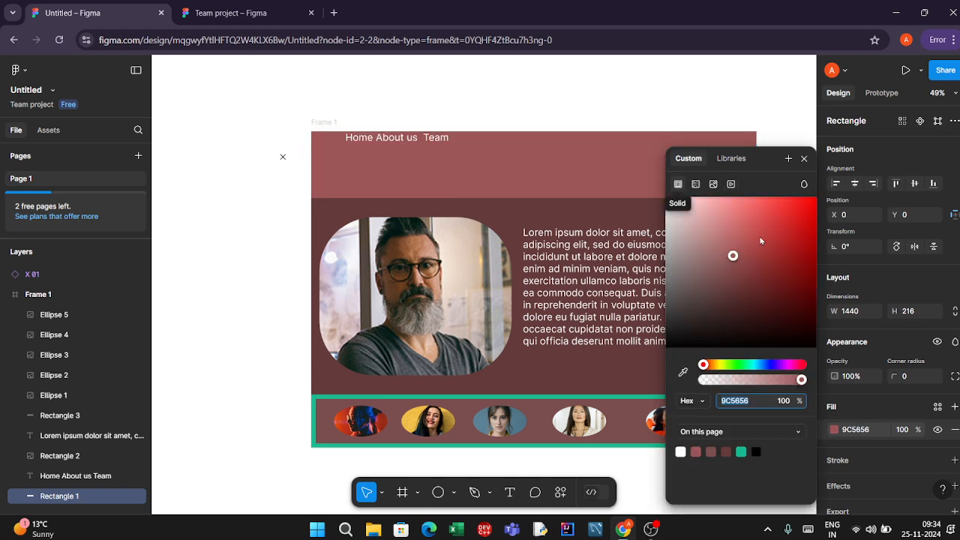
drag(733, 255, 732, 249)
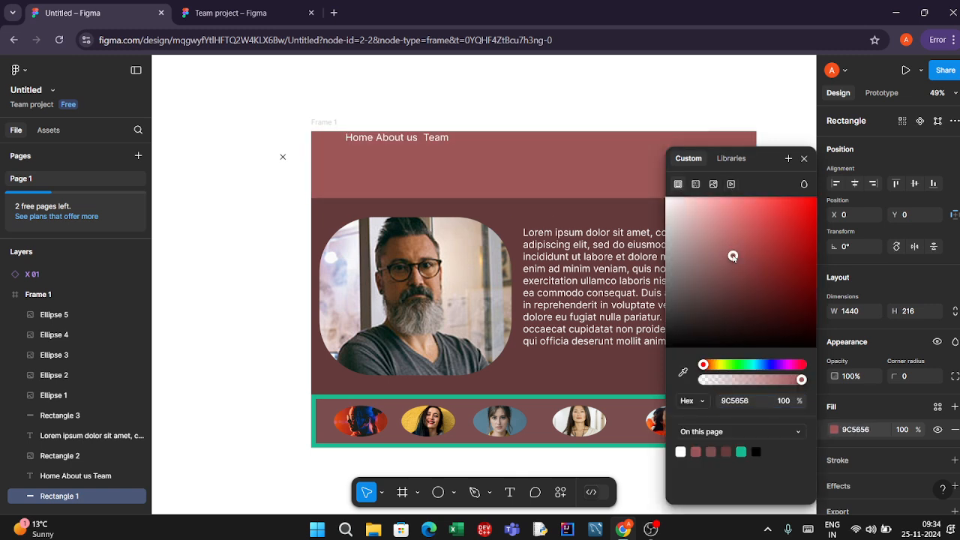
- Undo the solid, video and image fill changes to restore the header's four-stop linear gradient
key(ctrl+z)
key(ctrl+z)
key(ctrl+z)
key(ctrl+z)
key(ctrl+z)
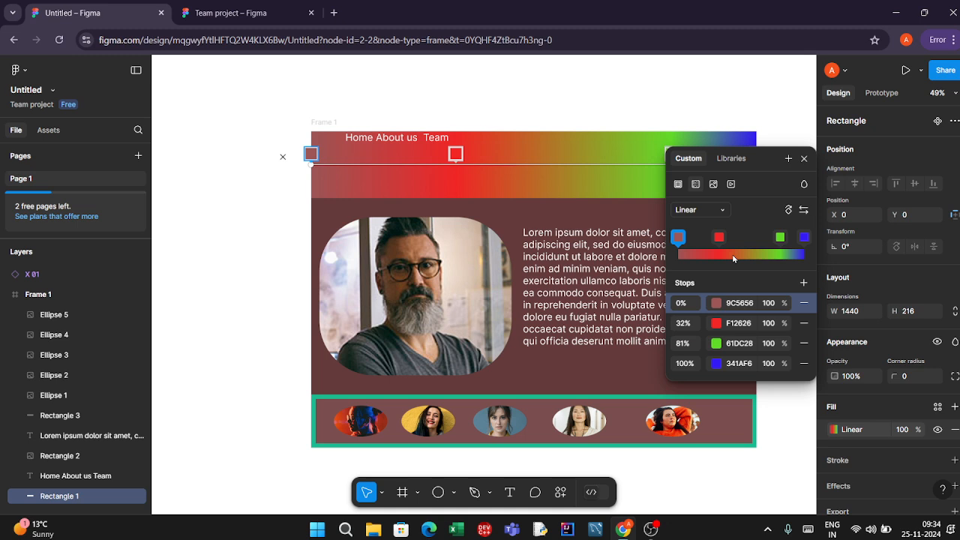
- Try to apply the Bar border style from the iOS 18 and iPadOS 18 library to the header rectangle
click(731, 158)
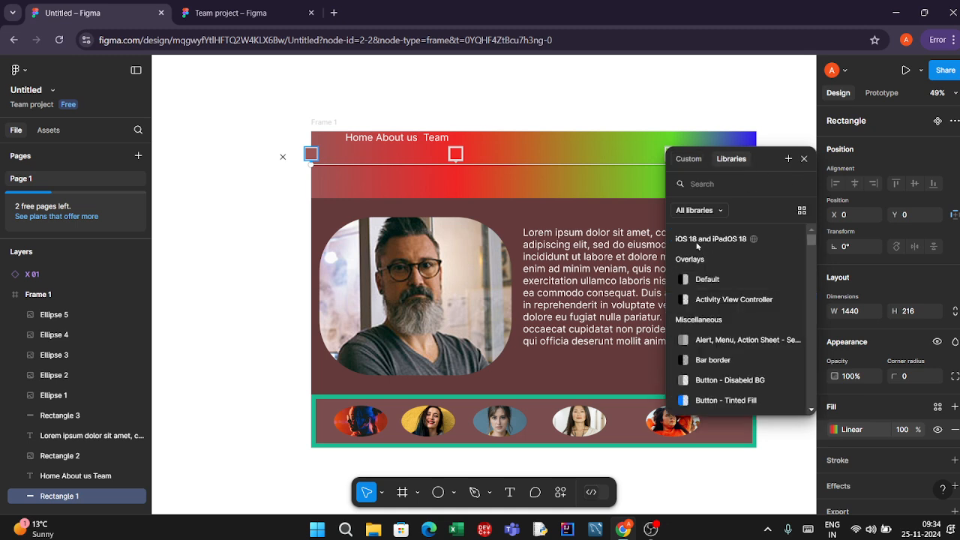
scroll(711, 416, down, 1)
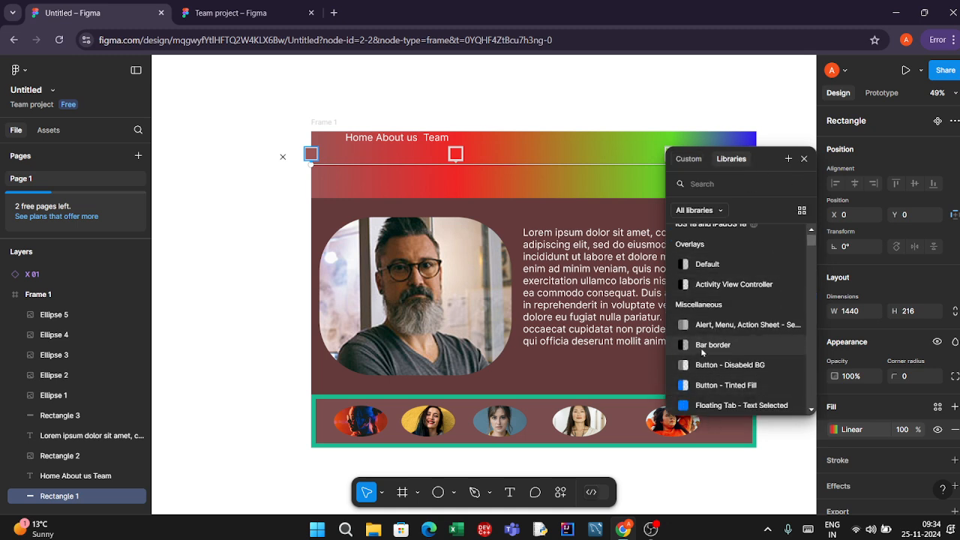
click(703, 349)
scroll(619, 198, down, 15)
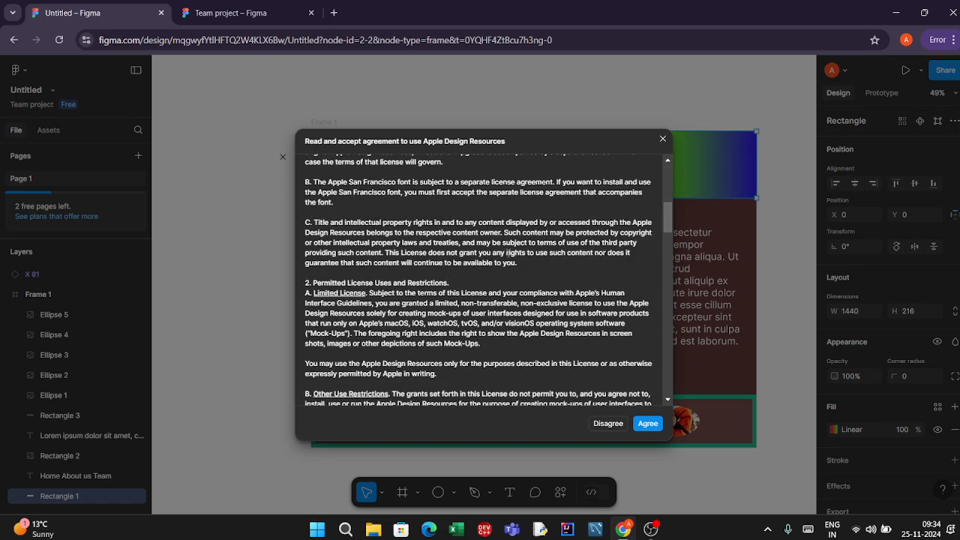
scroll(549, 347, down, 20)
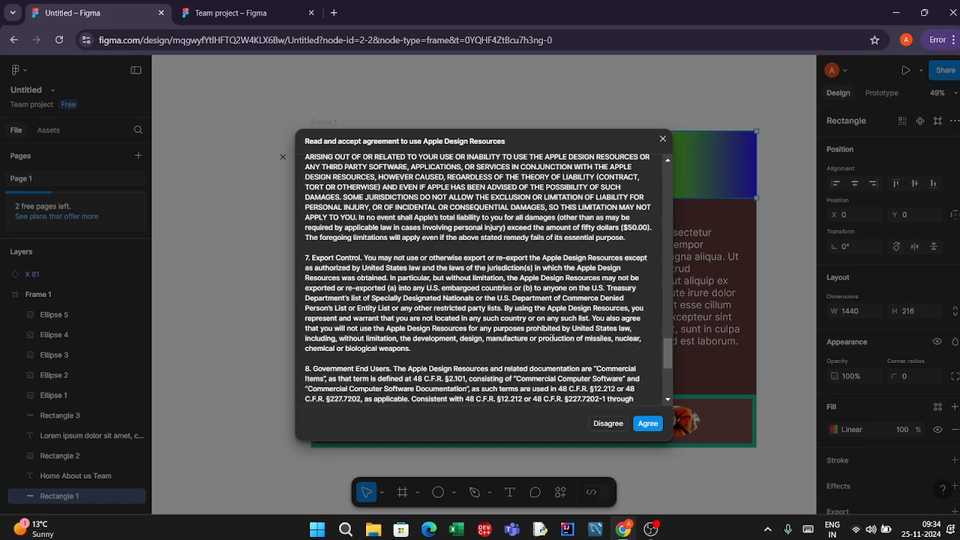
click(662, 139)
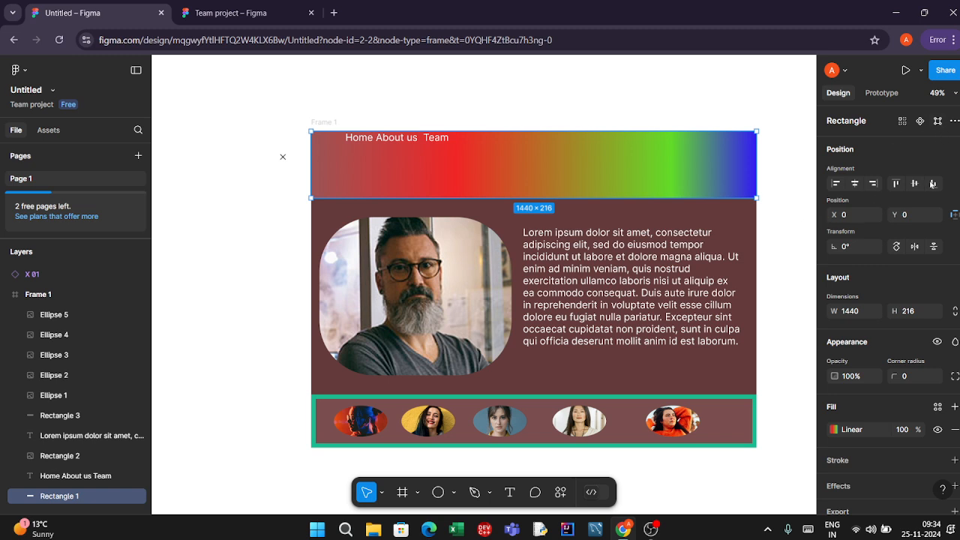
- Inspect the image fill settings of the rounded avatar picture, then deselect it
scroll(908, 273, down, 1)
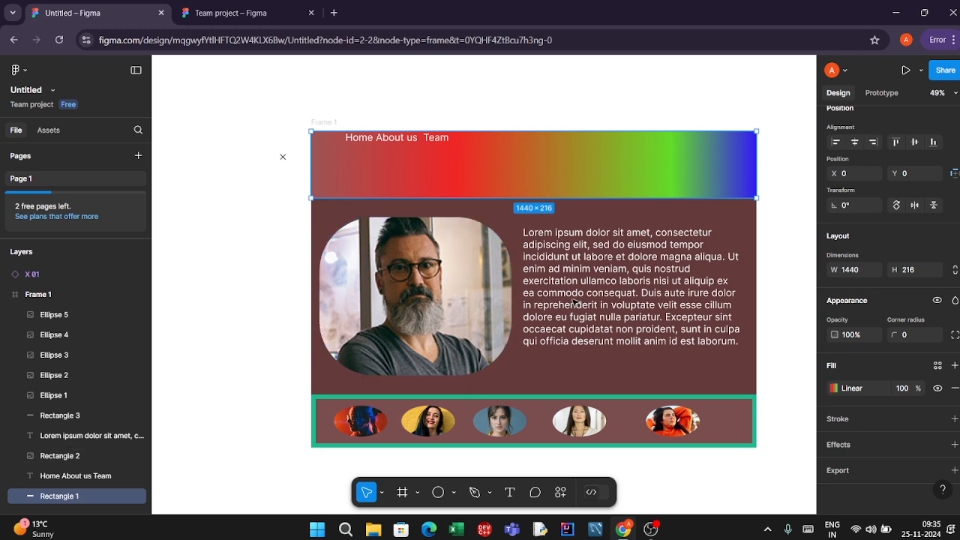
click(448, 260)
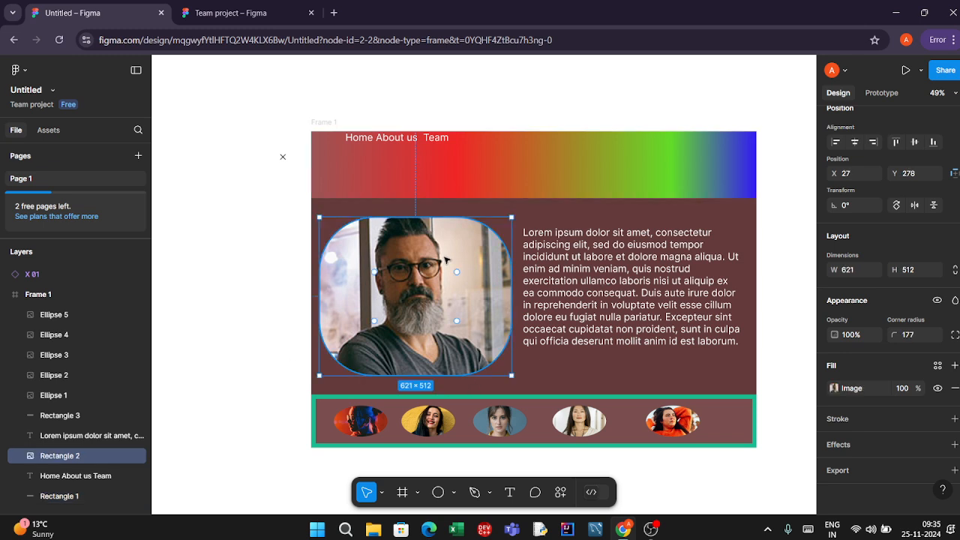
double_click(498, 250)
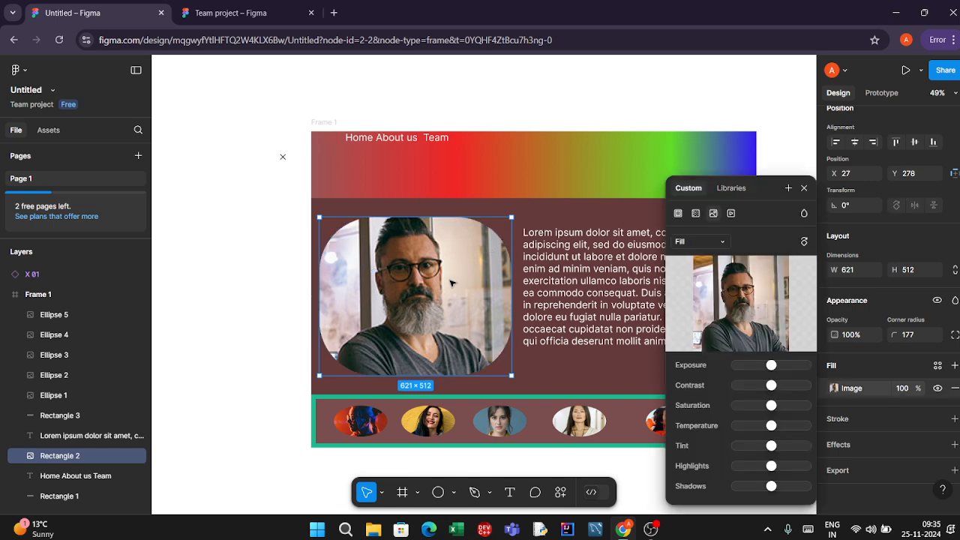
click(799, 188)
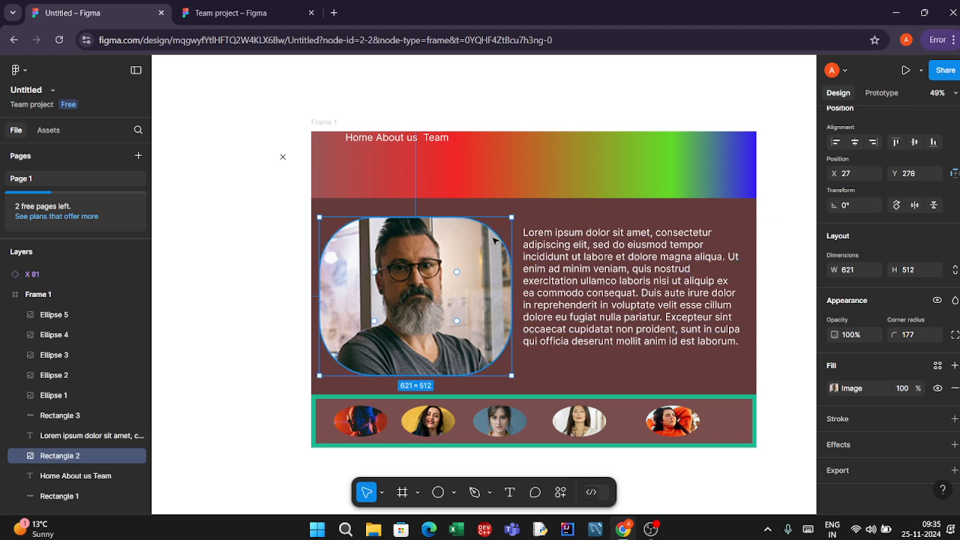
double_click(489, 241)
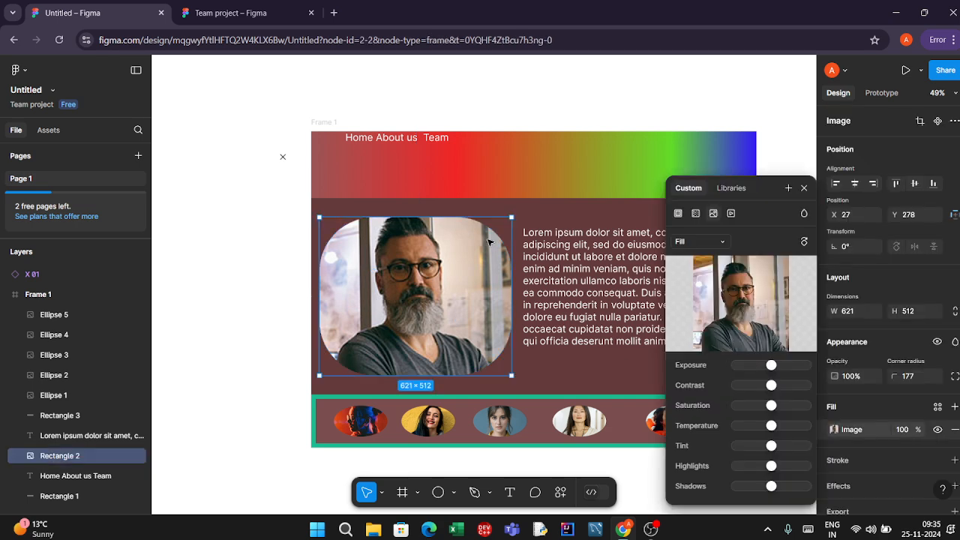
click(804, 188)
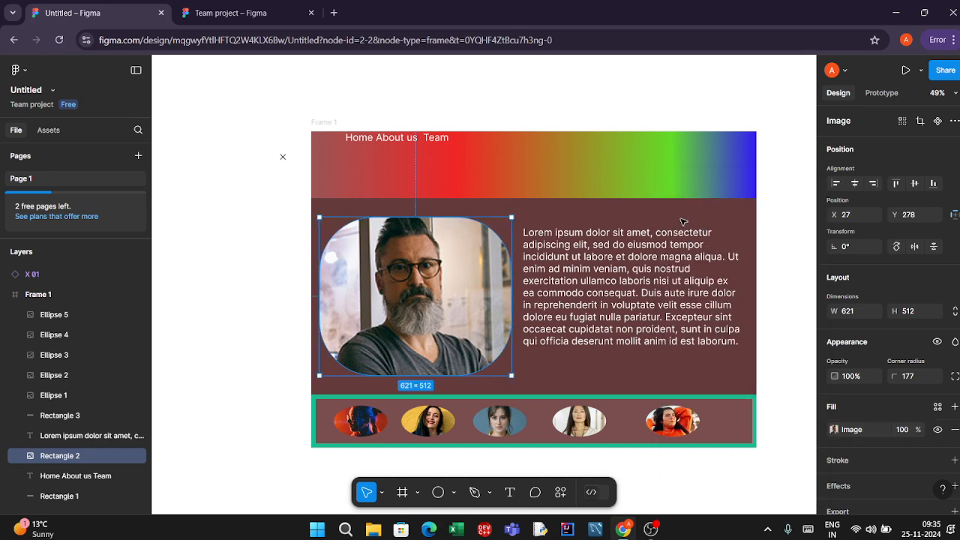
key(Escape)
scroll(669, 353, down, 1)
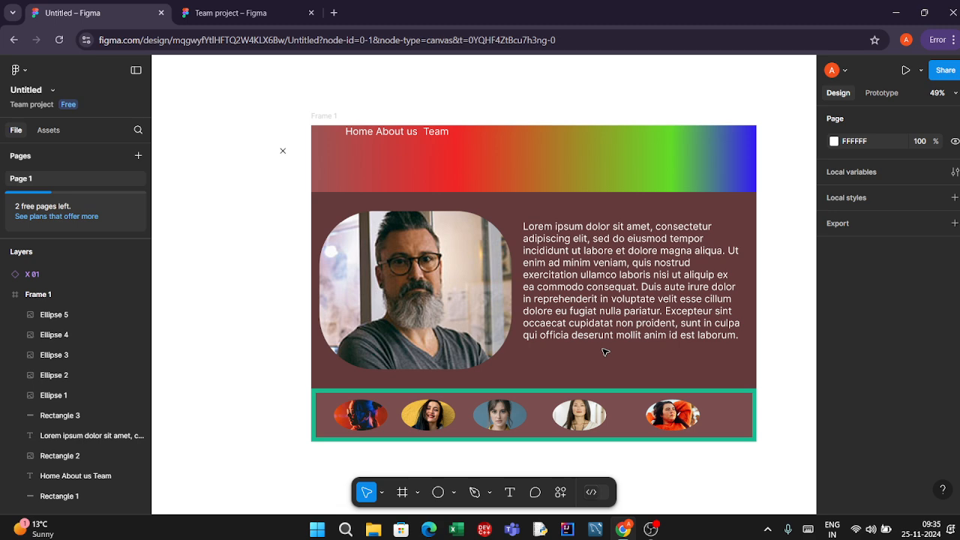
scroll(605, 351, right, 3)
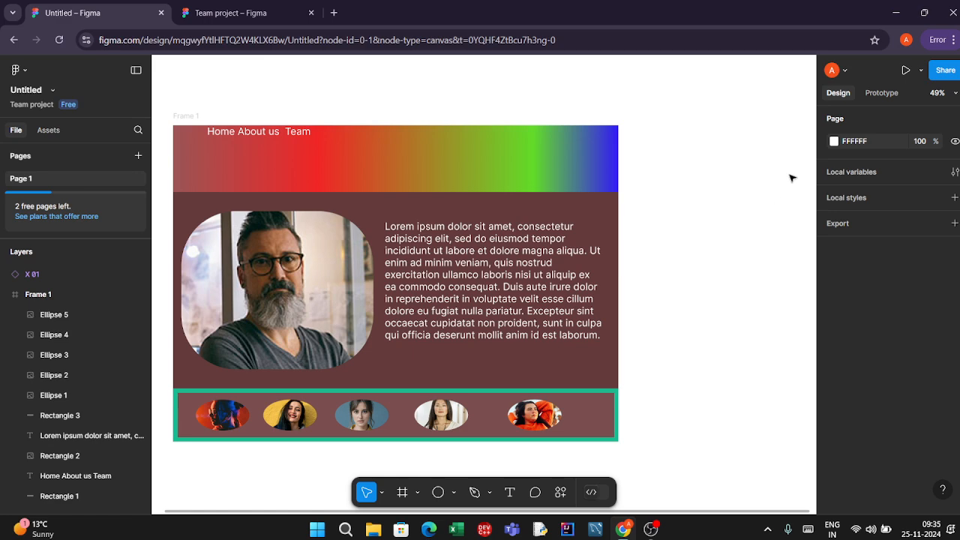
scroll(792, 180, down, 5)
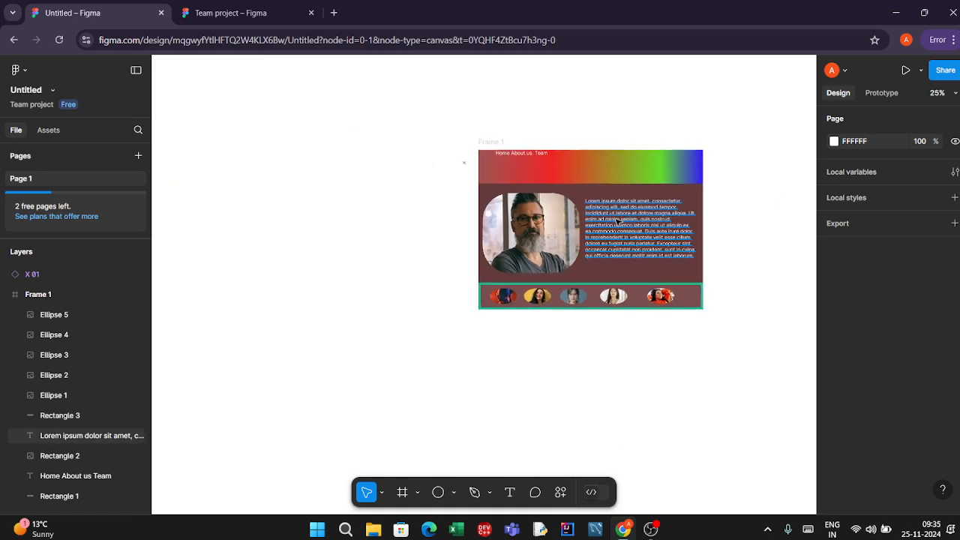
scroll(605, 202, up, 5)
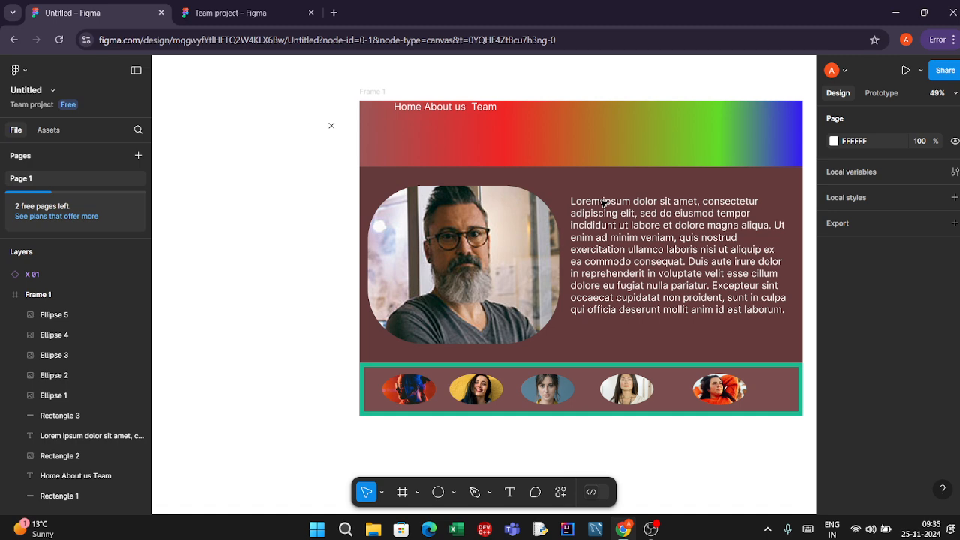
scroll(604, 202, down, 5)
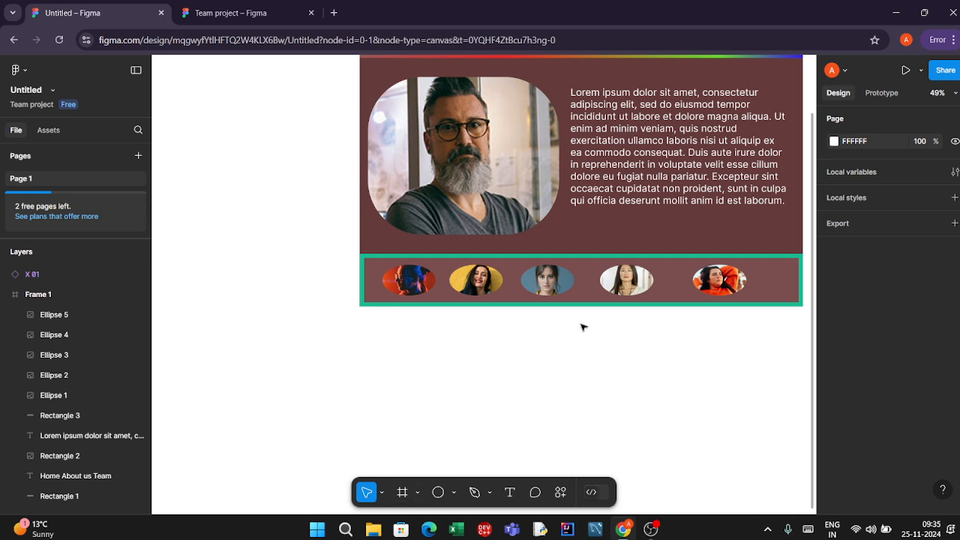
- Draw a new frame about 1531 × 2033 on the empty canvas beside the existing page frame
scroll(584, 327, down, 5)
scroll(583, 327, up, 3)
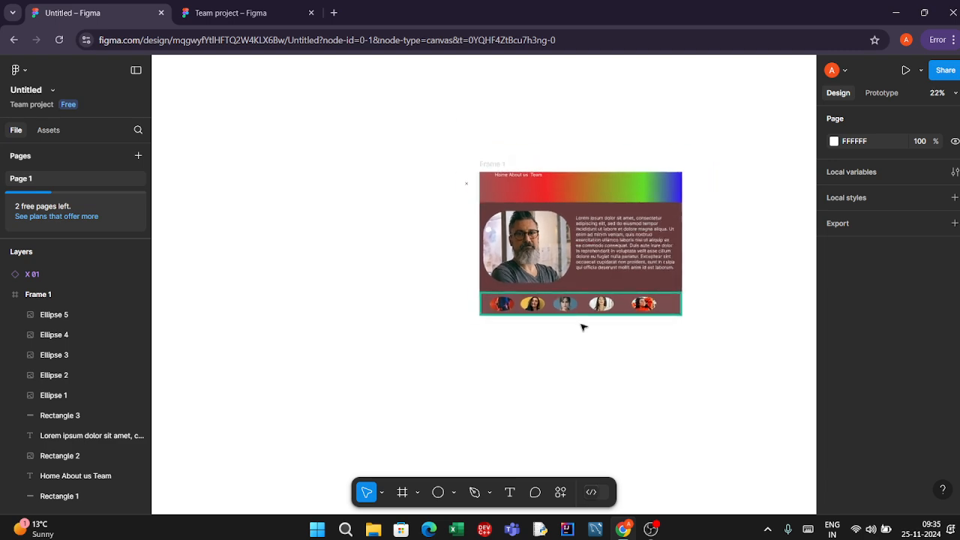
click(417, 493)
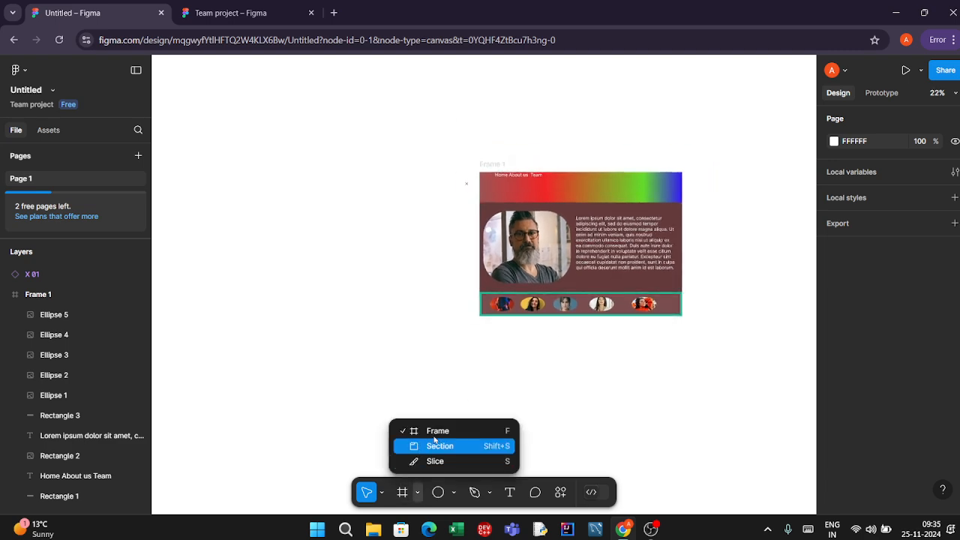
click(258, 242)
drag(215, 140, 457, 399)
click(354, 278)
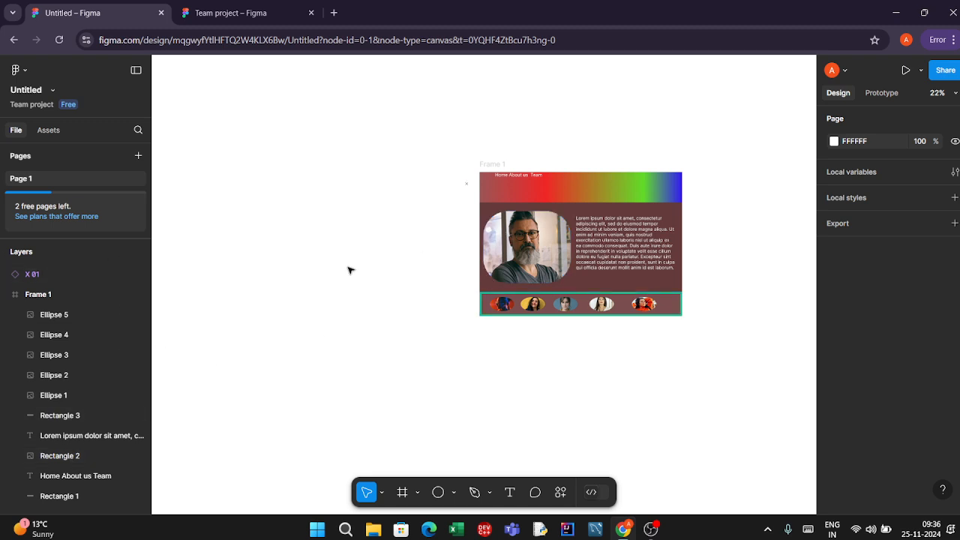
click(418, 494)
click(422, 430)
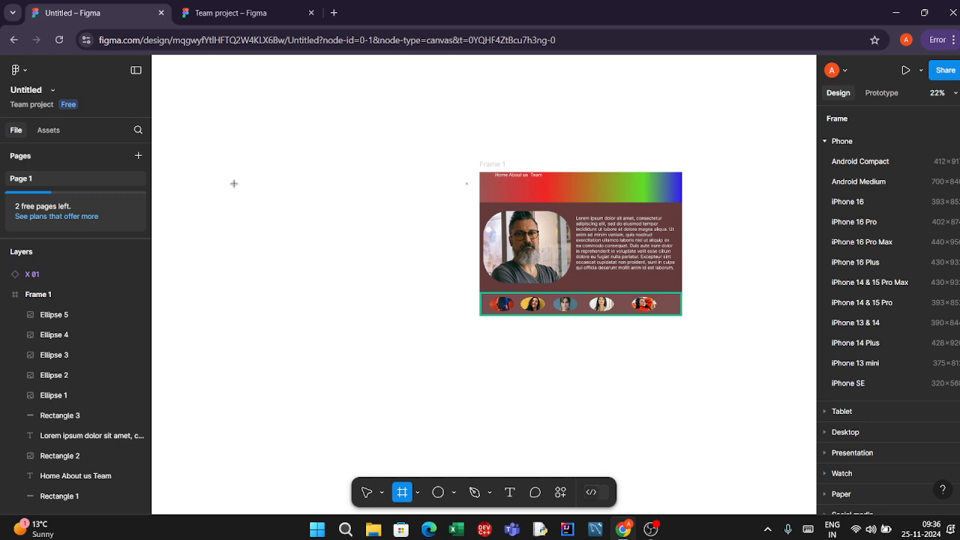
drag(219, 145, 436, 432)
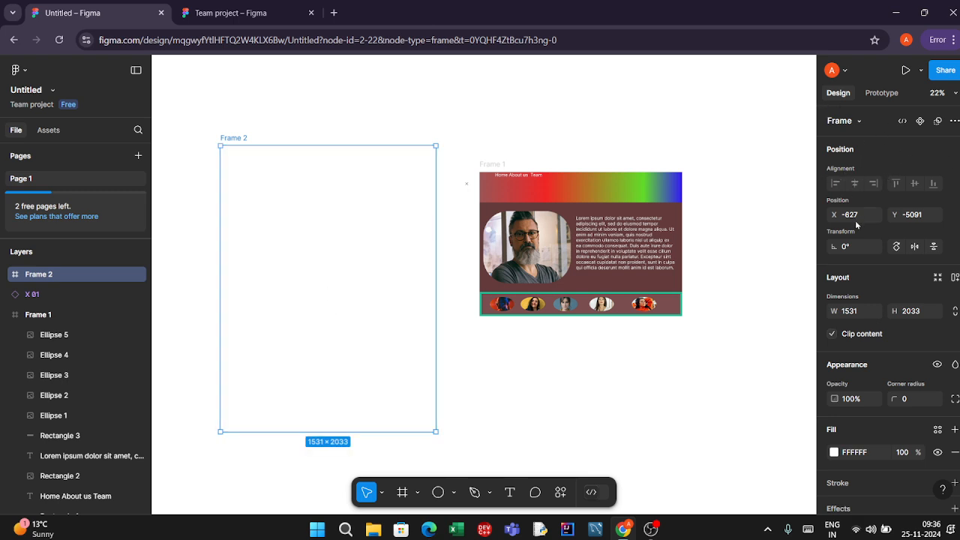
- Fill the new empty frame with the solid colour D46F6F
scroll(889, 373, down, 3)
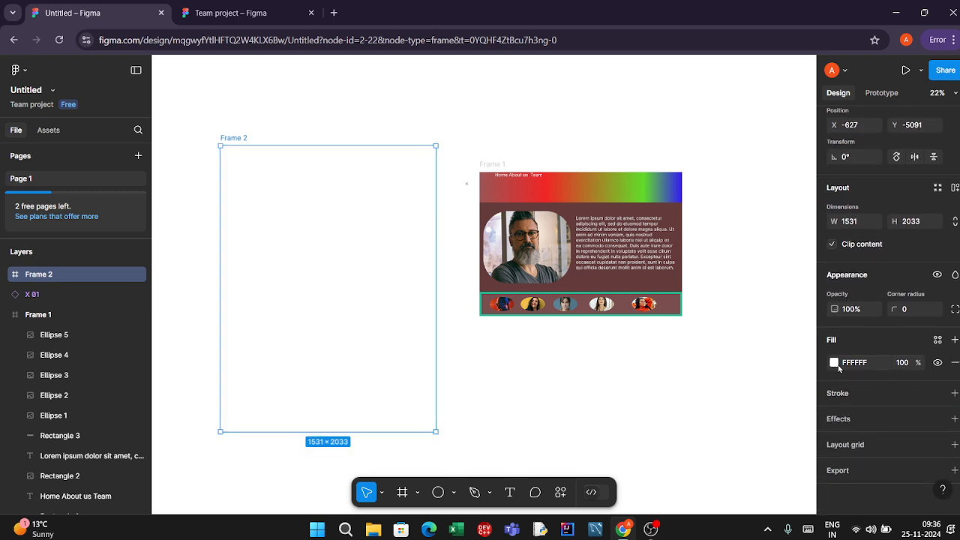
click(834, 362)
drag(781, 290, 737, 230)
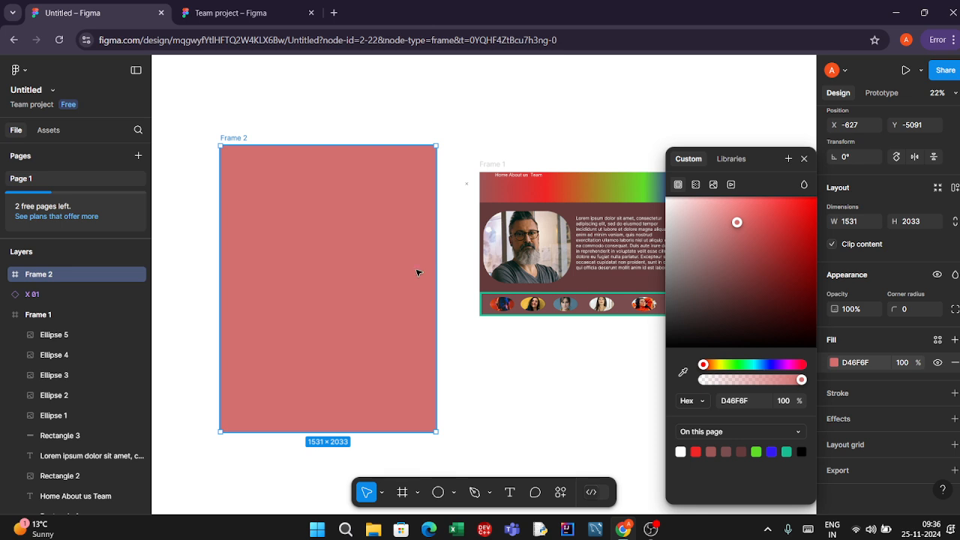
click(804, 158)
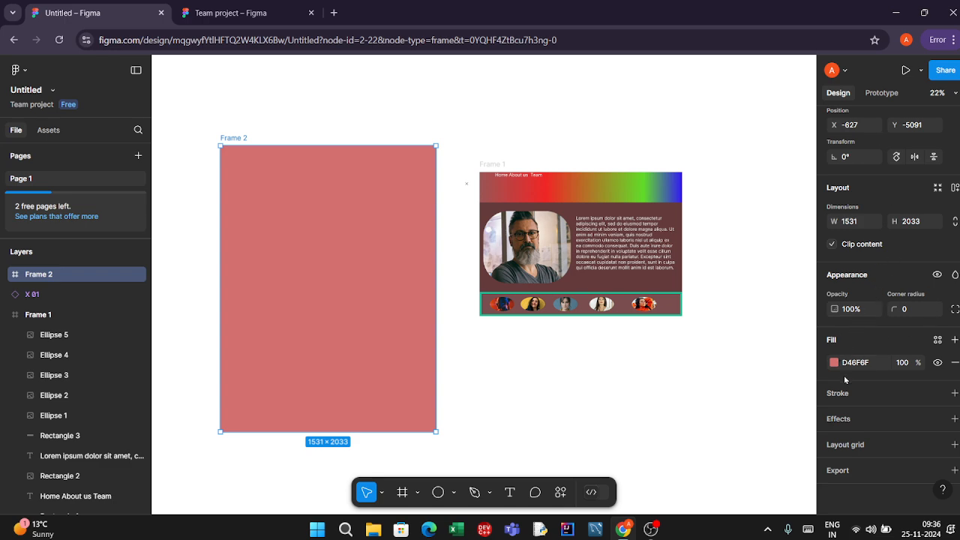
- Resize the new frame to the Desktop preset, 1440 × 1024
scroll(847, 383, up, 3)
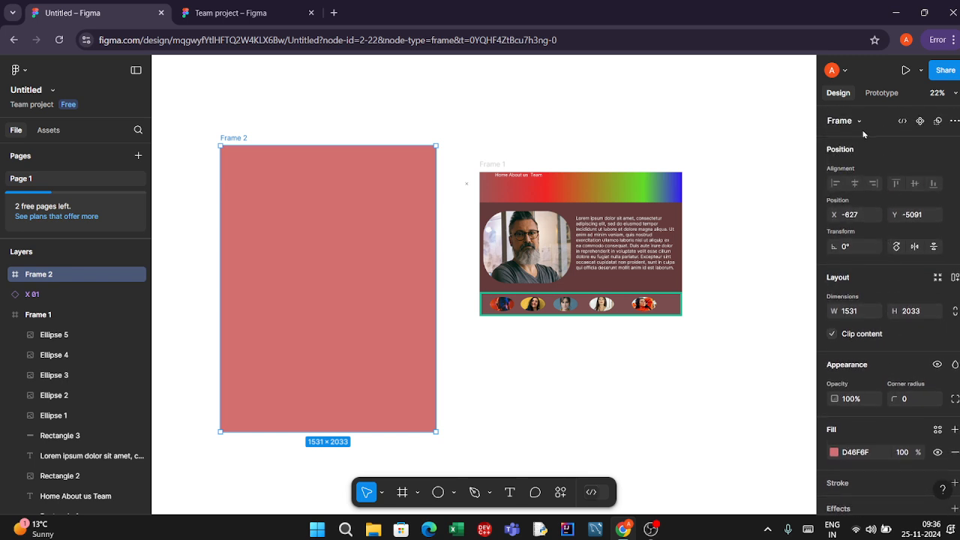
click(859, 122)
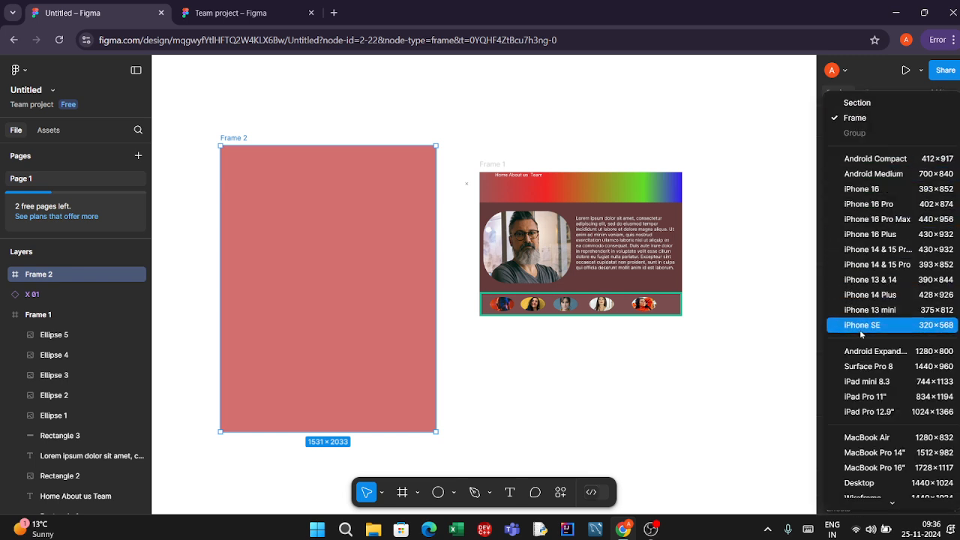
scroll(870, 476, down, 3)
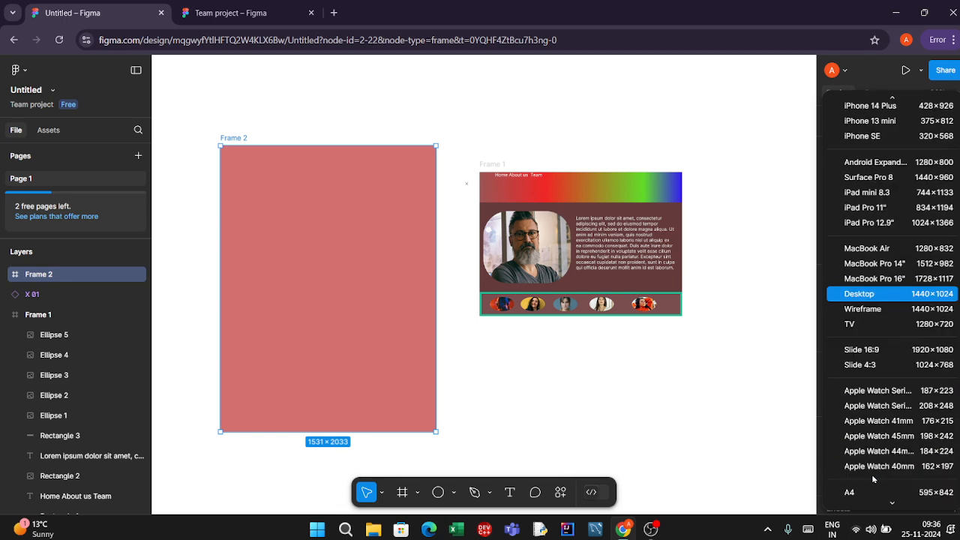
click(859, 293)
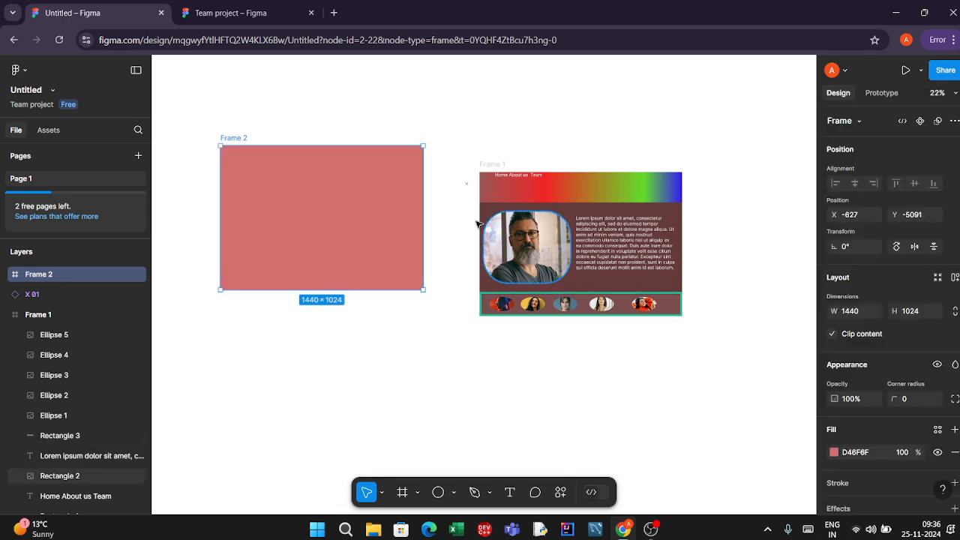
- Move Frame 2 level with Frame 1 at Y -4904 and widen it to about 1787
drag(379, 221, 379, 249)
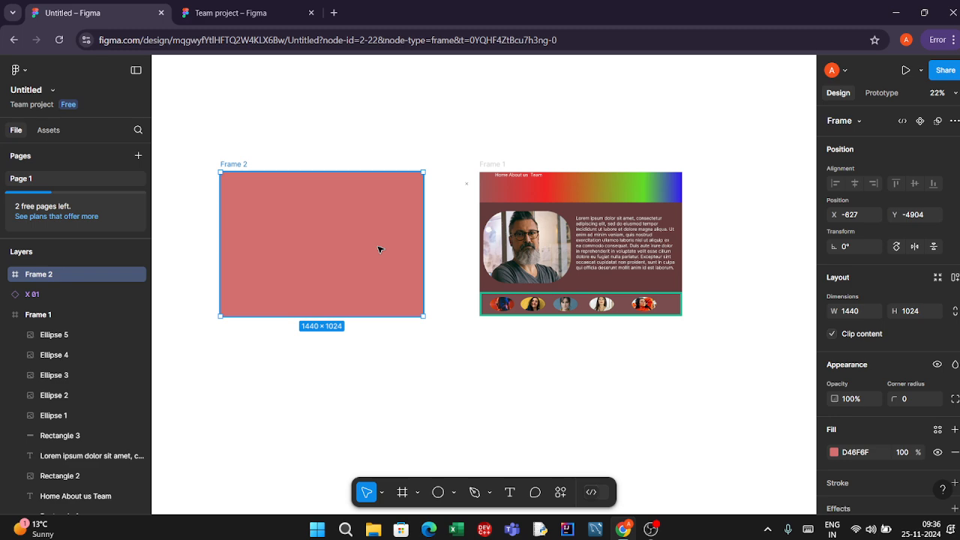
scroll(379, 249, down, 1)
drag(419, 309, 471, 310)
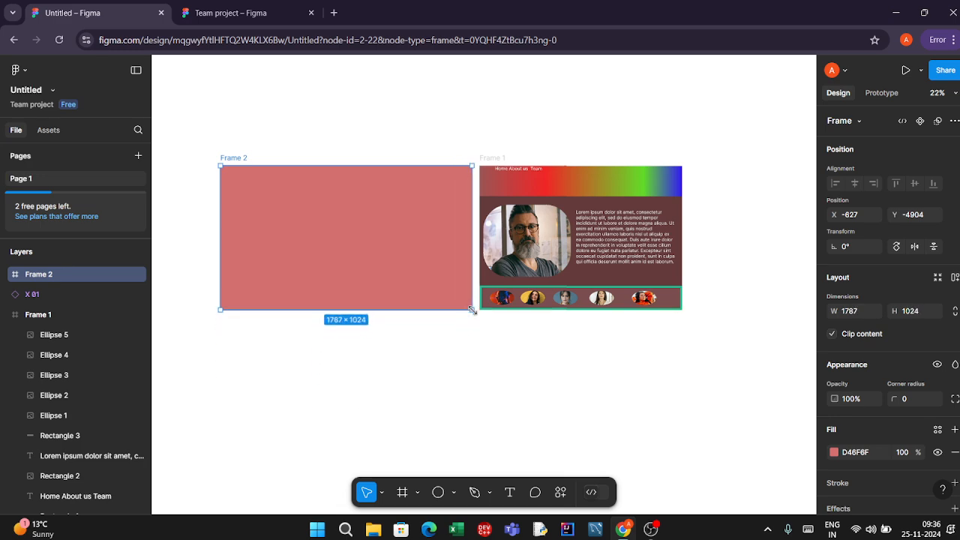
- Paste a copy of Frame 1 into Frame 2 and move it out below both frames to about X 800, Y -3565
drag(476, 134, 725, 337)
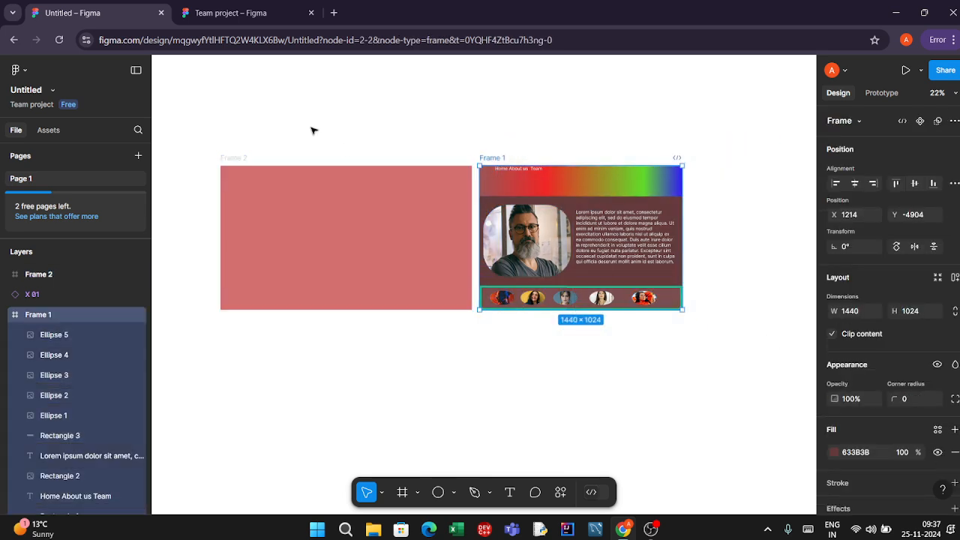
click(259, 236)
key(ctrl+v)
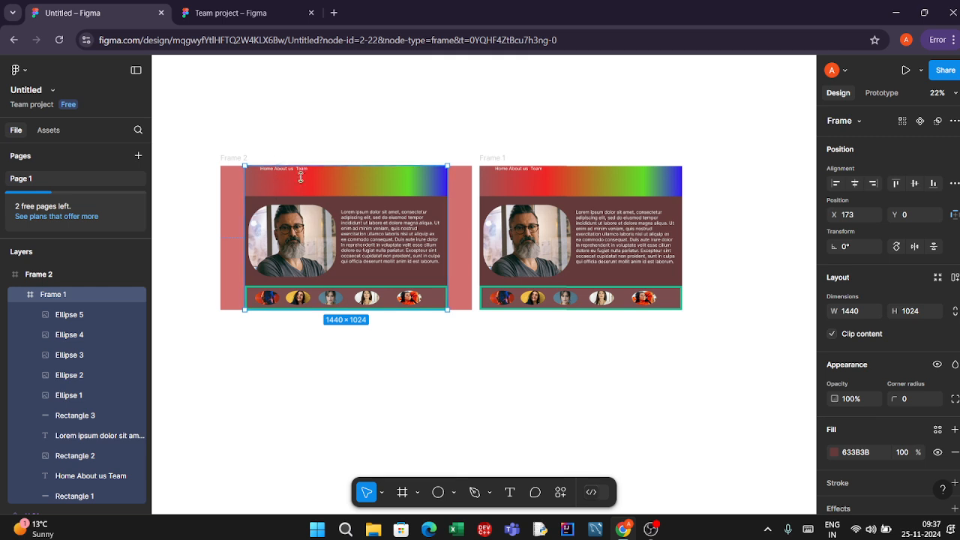
drag(307, 183, 482, 368)
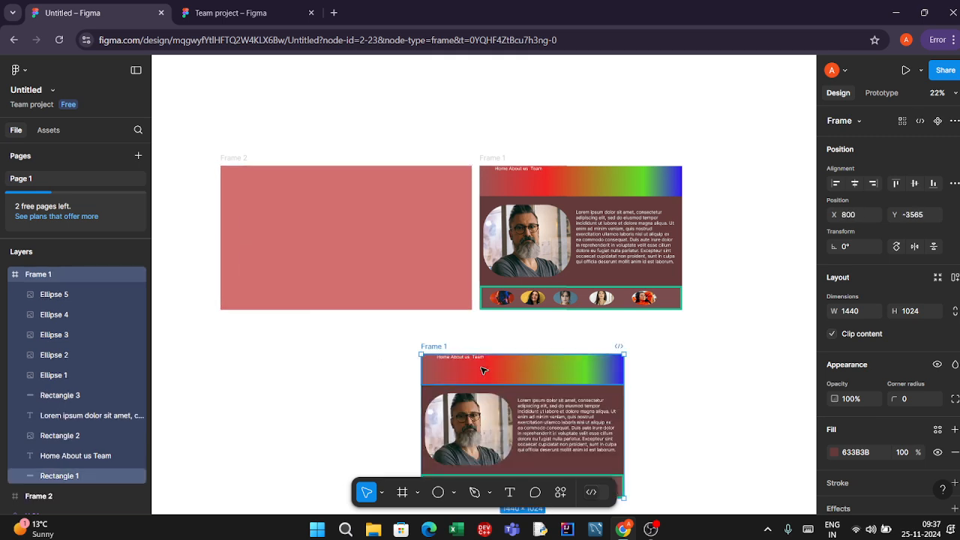
- Select the original Frame 1 beside Frame 2 and present it as a prototype
scroll(457, 366, down, 1)
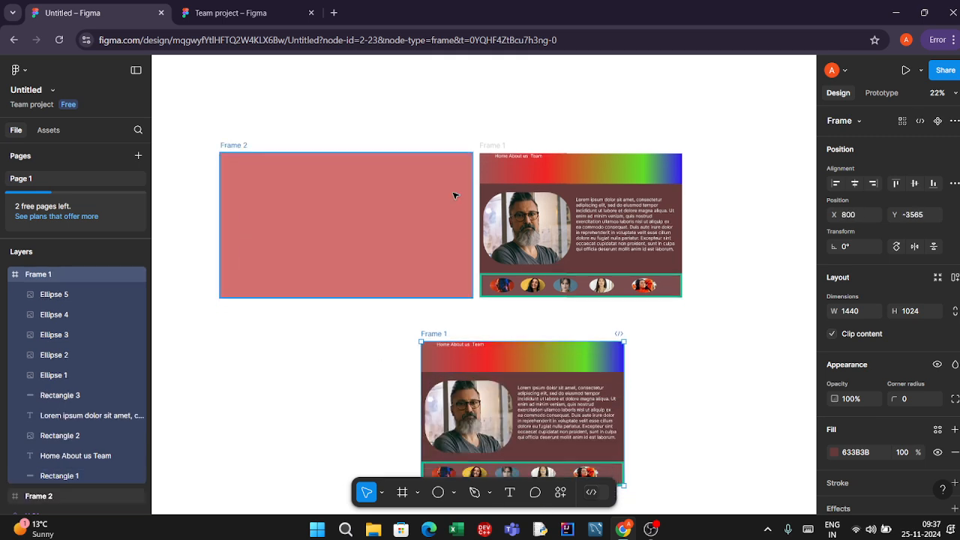
click(545, 167)
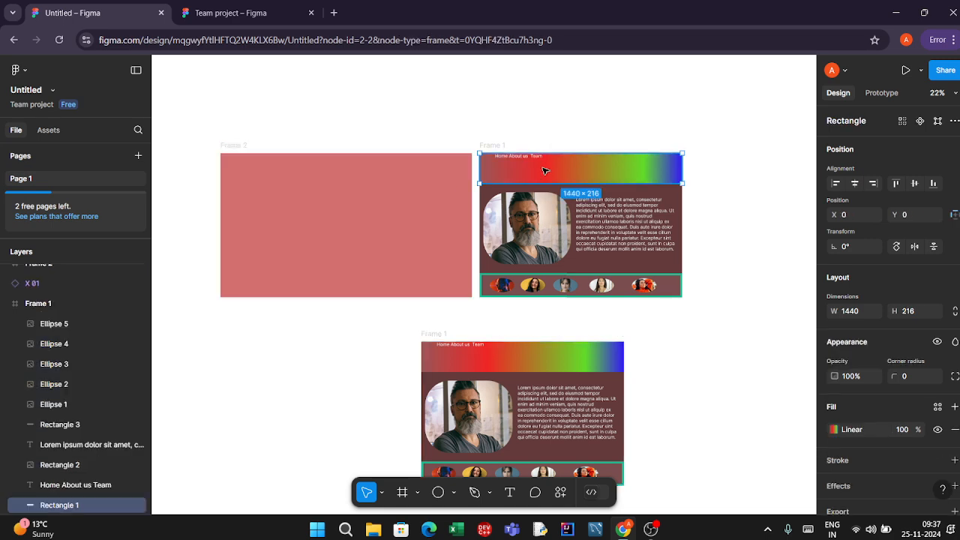
click(492, 147)
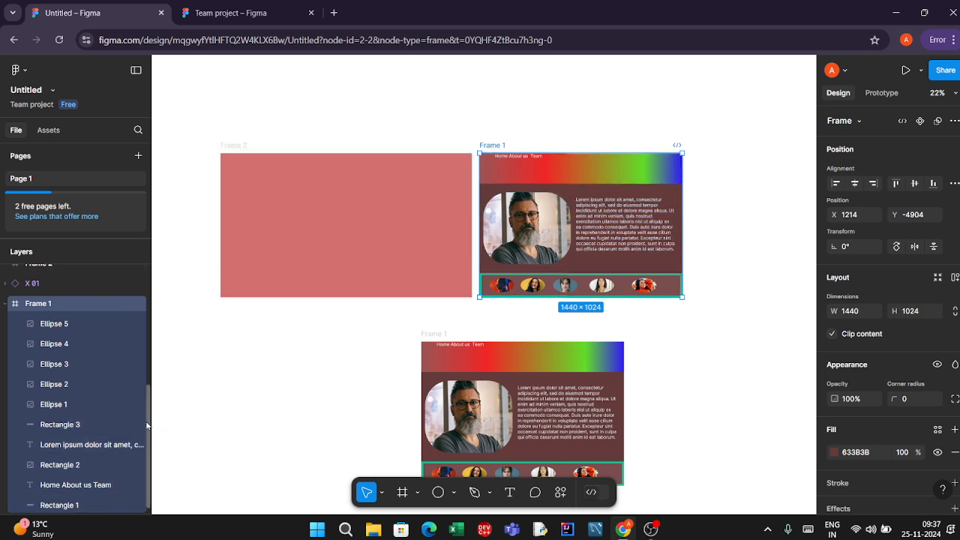
drag(148, 425, 152, 454)
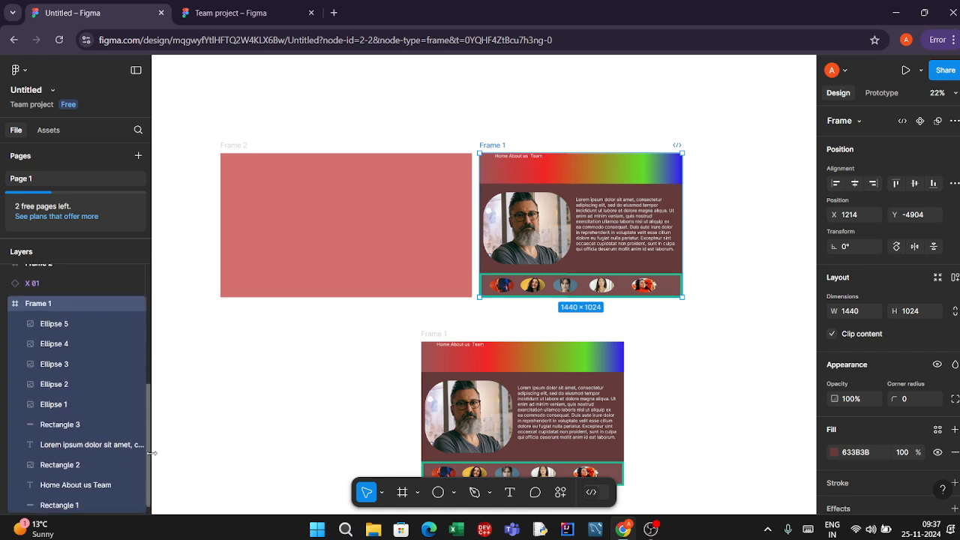
click(922, 70)
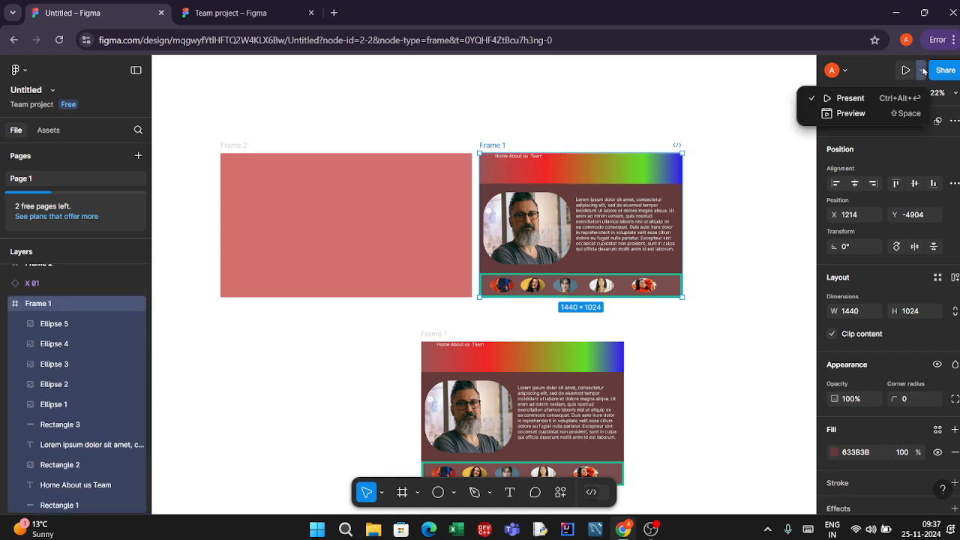
click(852, 98)
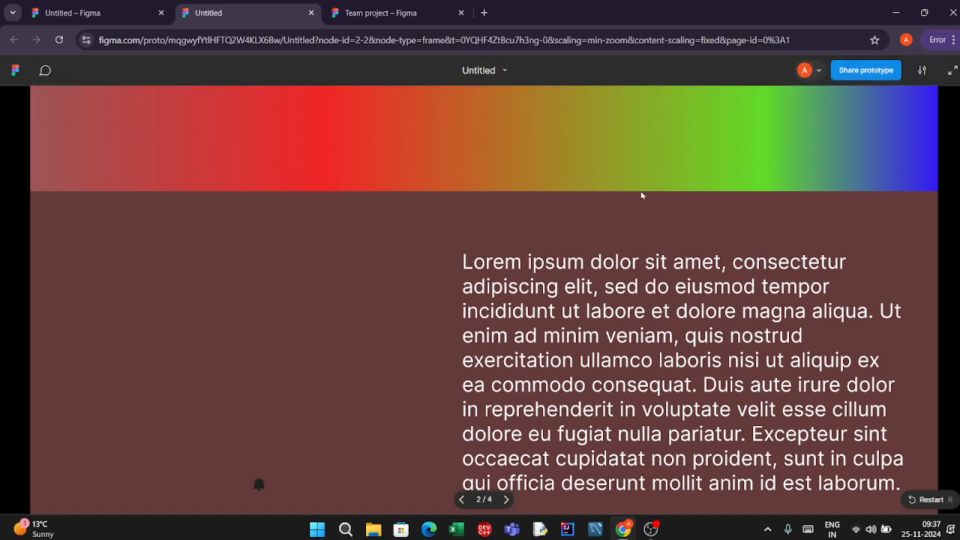
- Look over the presented page from the header to the footer avatars and return to the design file
click(641, 195)
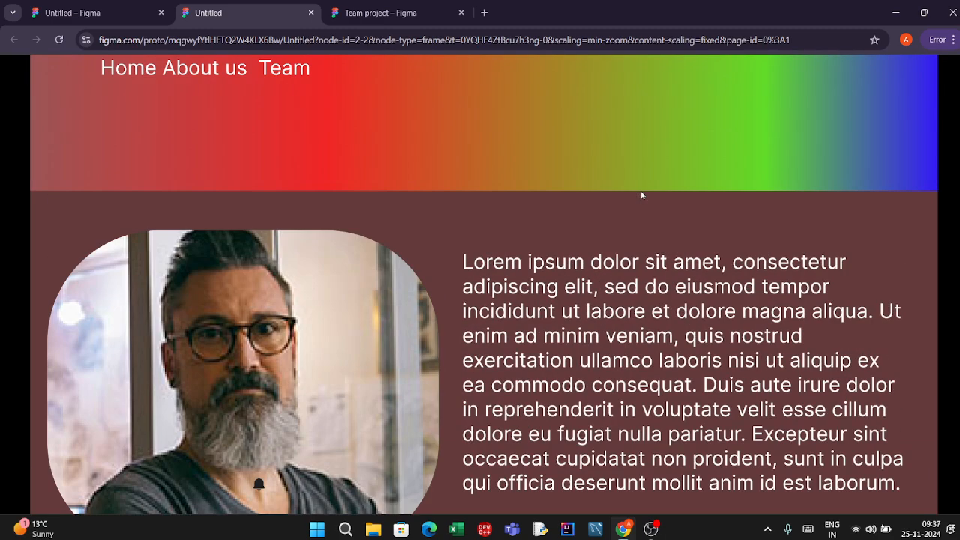
scroll(641, 195, down, 3)
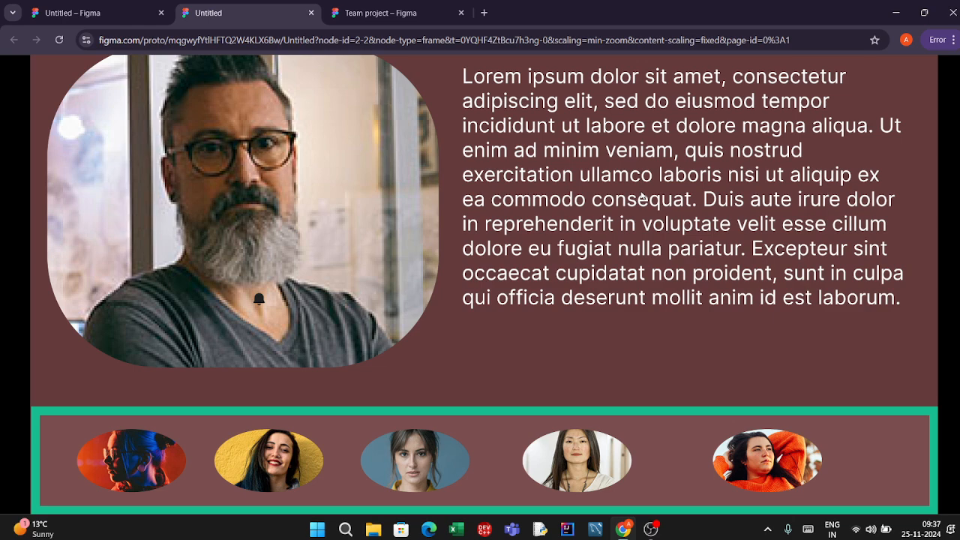
scroll(640, 195, up, 3)
scroll(641, 195, down, 3)
scroll(641, 196, up, 3)
click(72, 13)
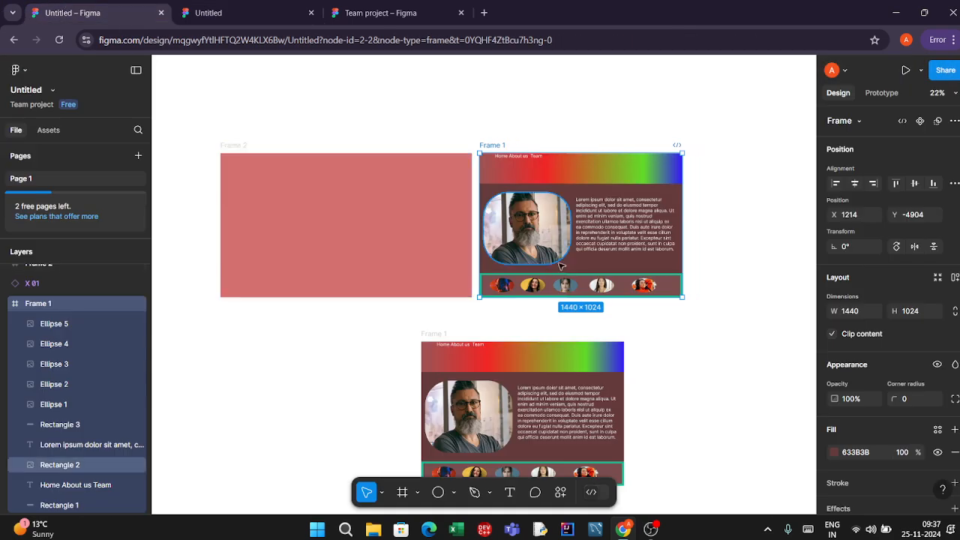
scroll(561, 266, up, 1)
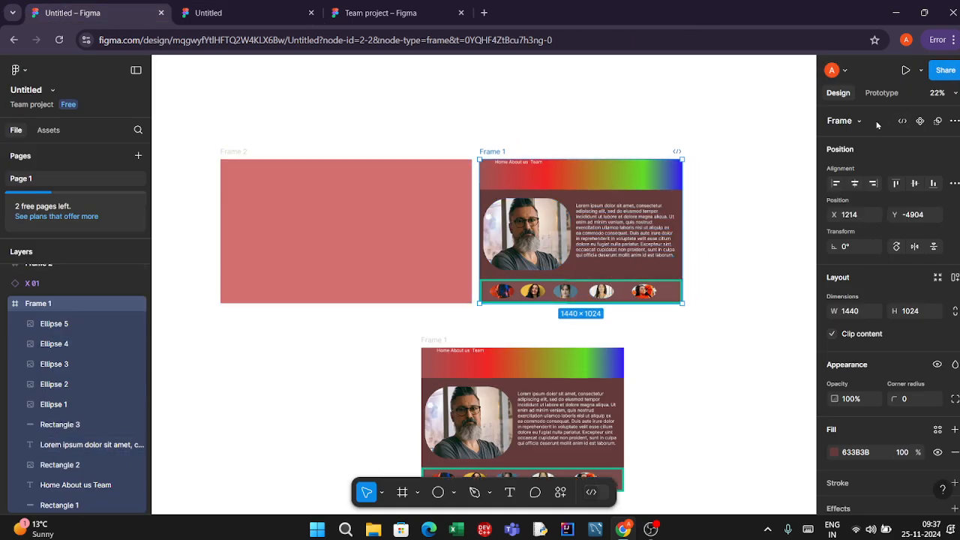
click(844, 122)
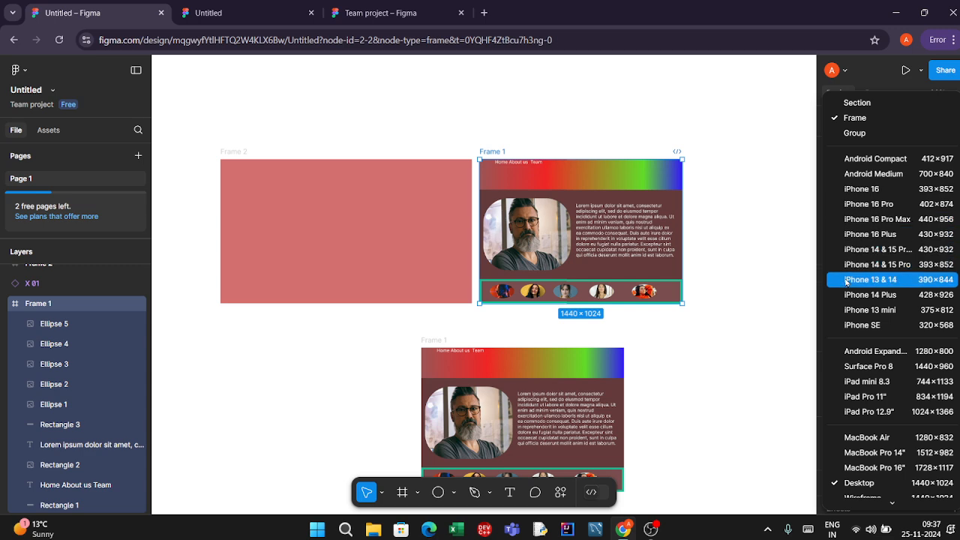
scroll(851, 315, down, 5)
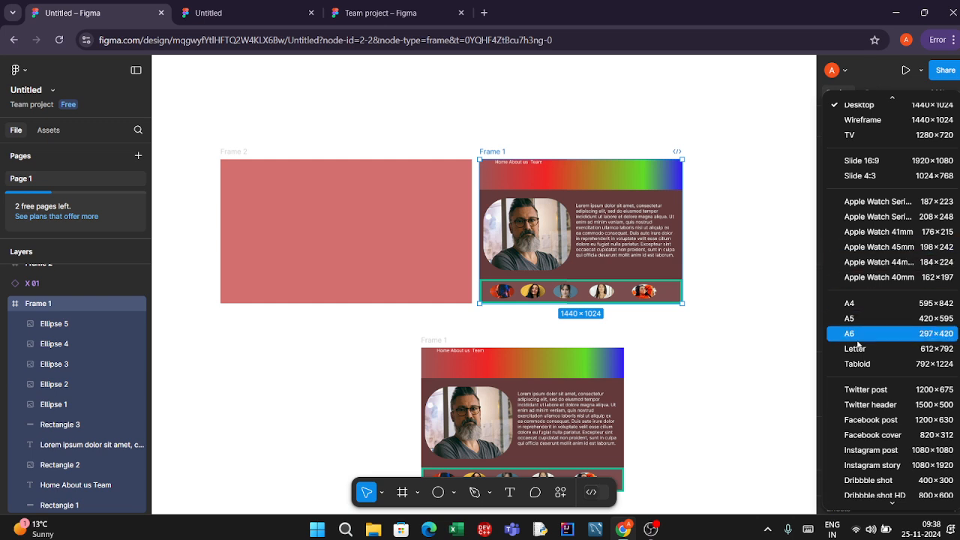
click(564, 172)
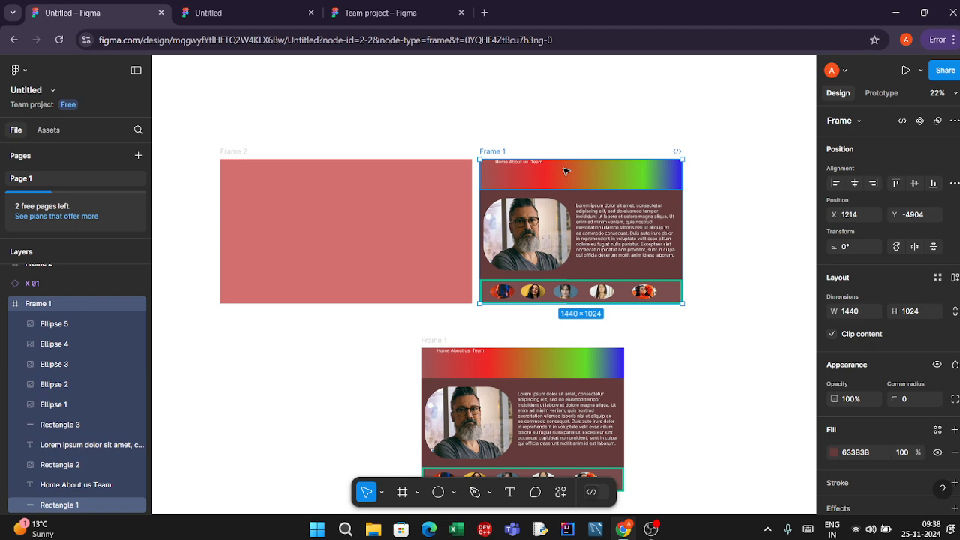
click(564, 171)
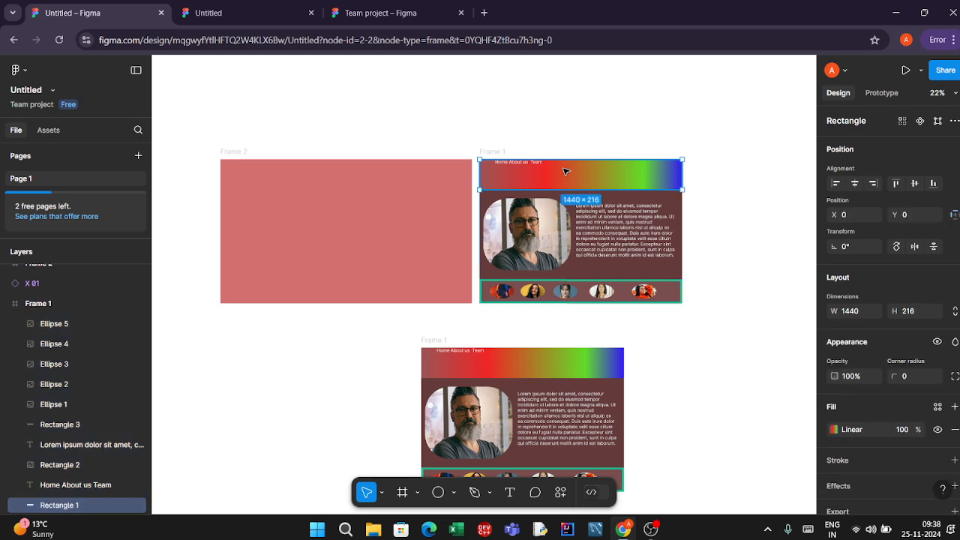
scroll(565, 174, up, 3)
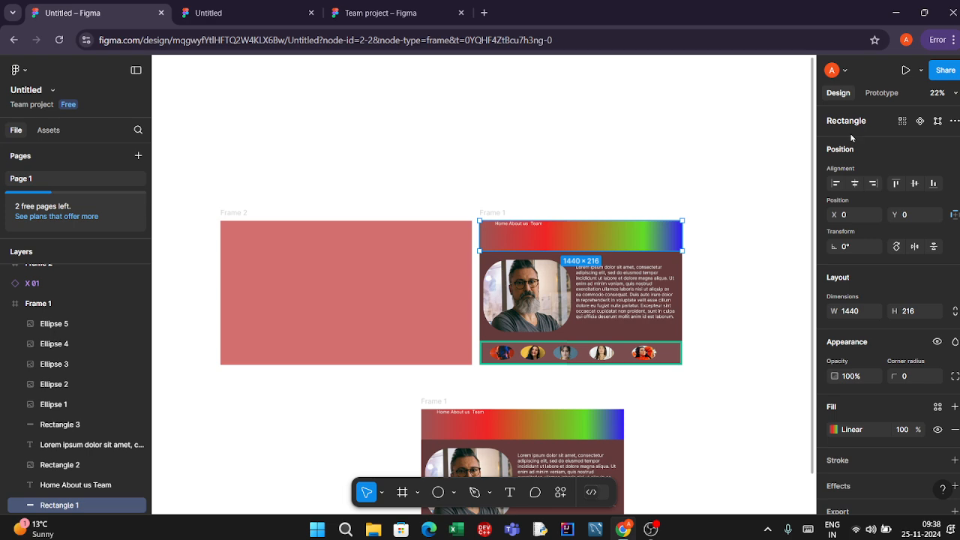
click(881, 92)
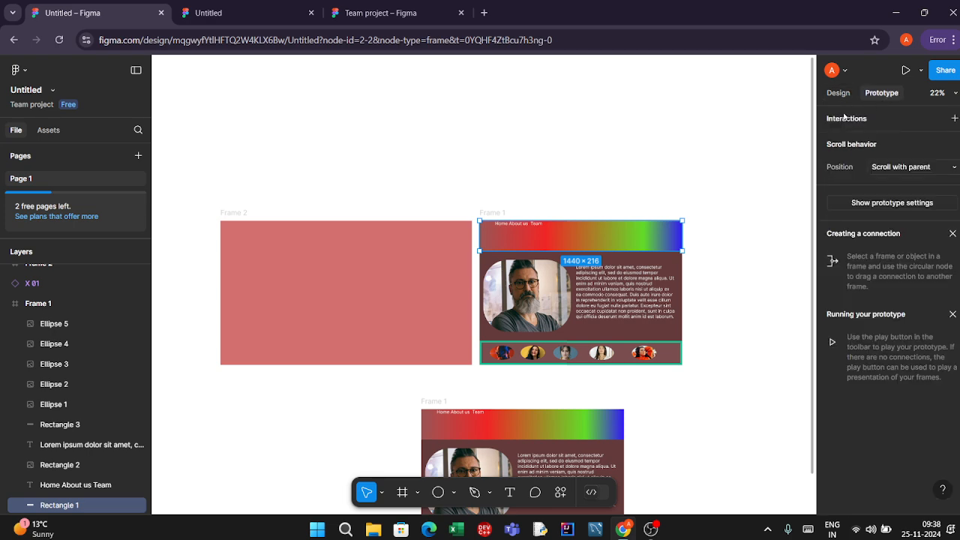
click(838, 93)
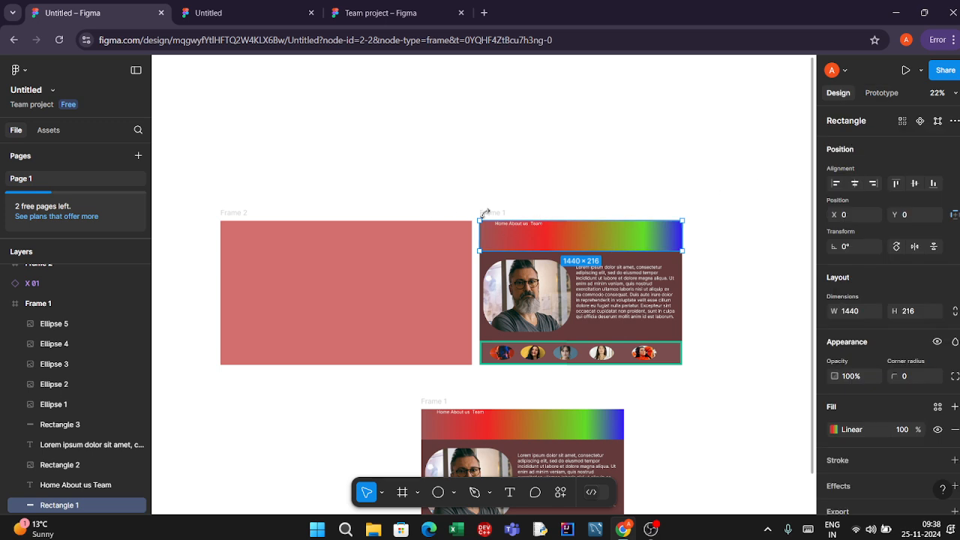
- Resize the lower copy of Frame 1 to the iPhone 16 preset, 393 × 852
scroll(112, 271, up, 5)
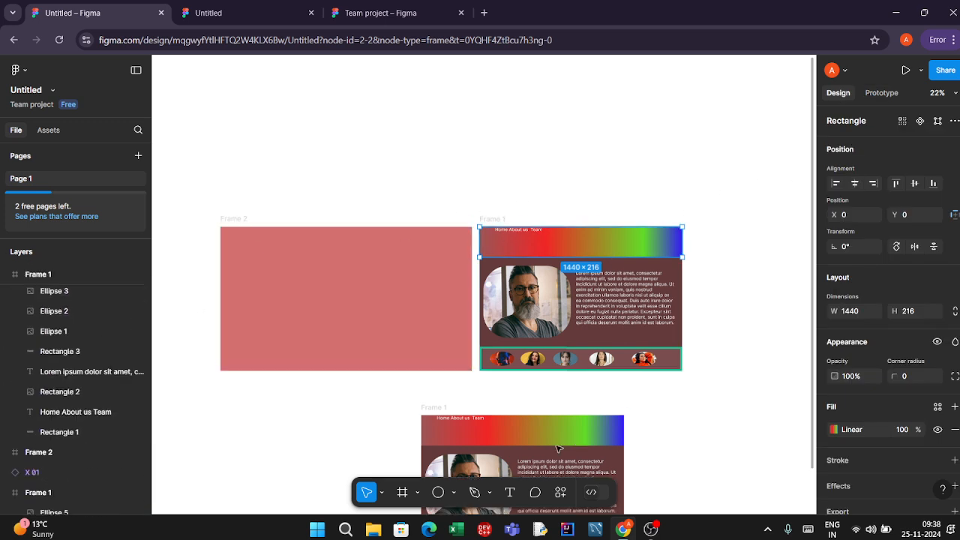
scroll(441, 371, down, 1)
click(439, 386)
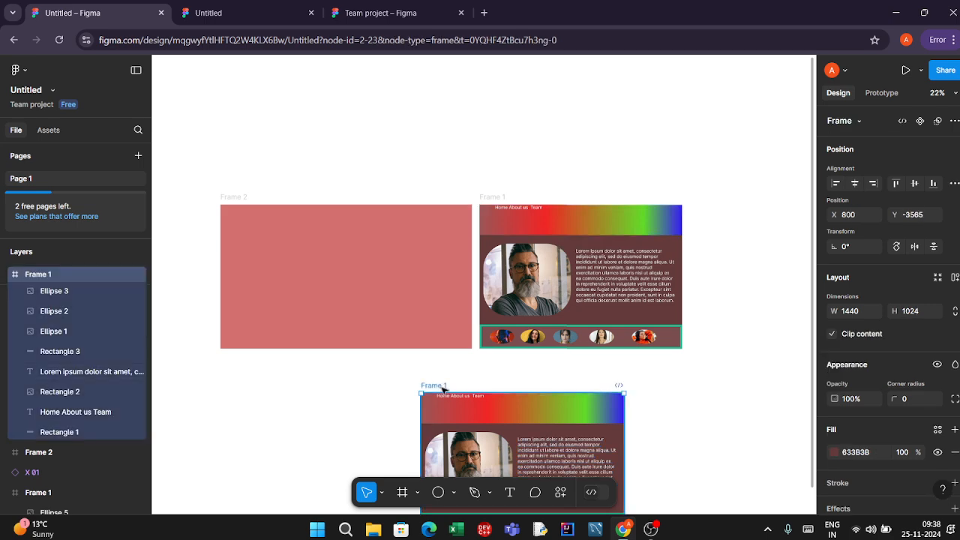
click(842, 120)
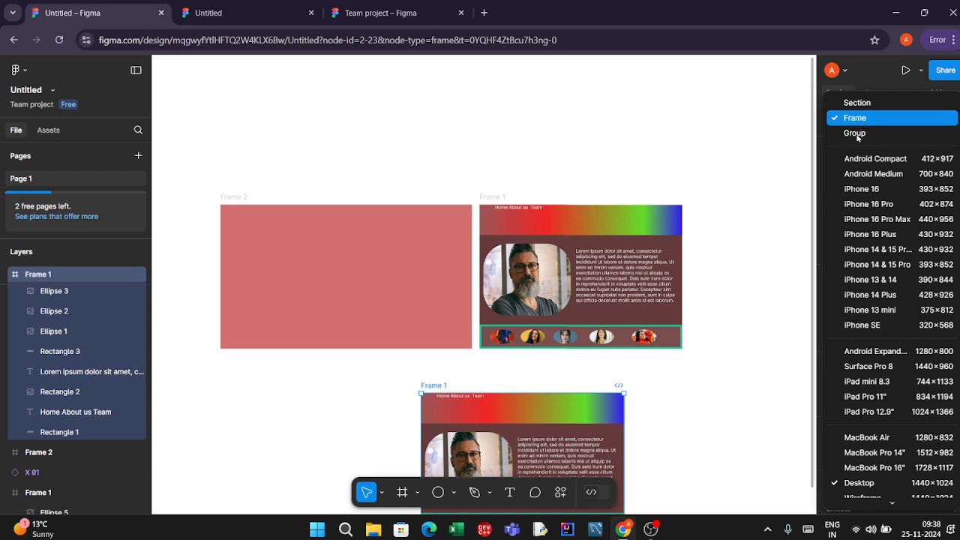
click(862, 191)
scroll(723, 217, down, 2)
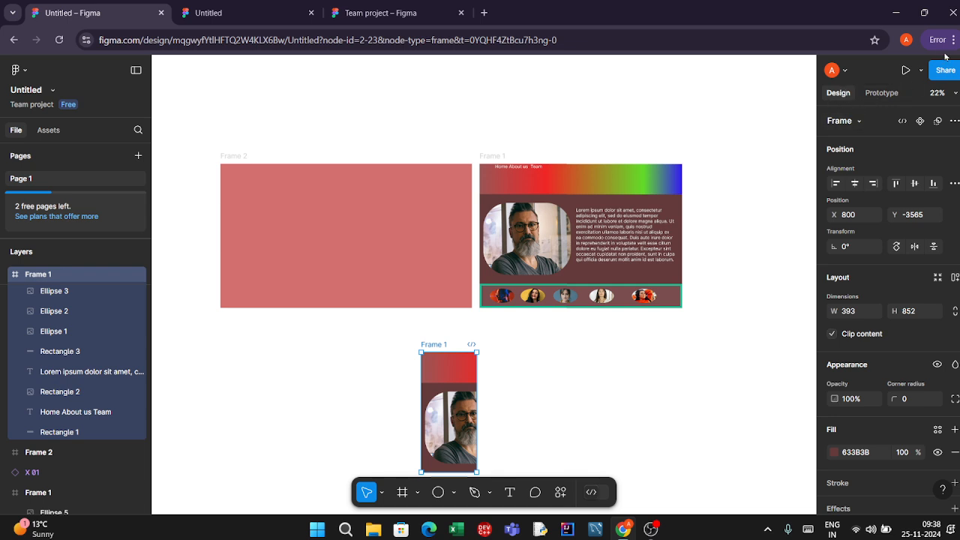
- Present the phone-sized copy of Frame 1 to check how it is cropped, and return to the design file
click(921, 70)
click(862, 99)
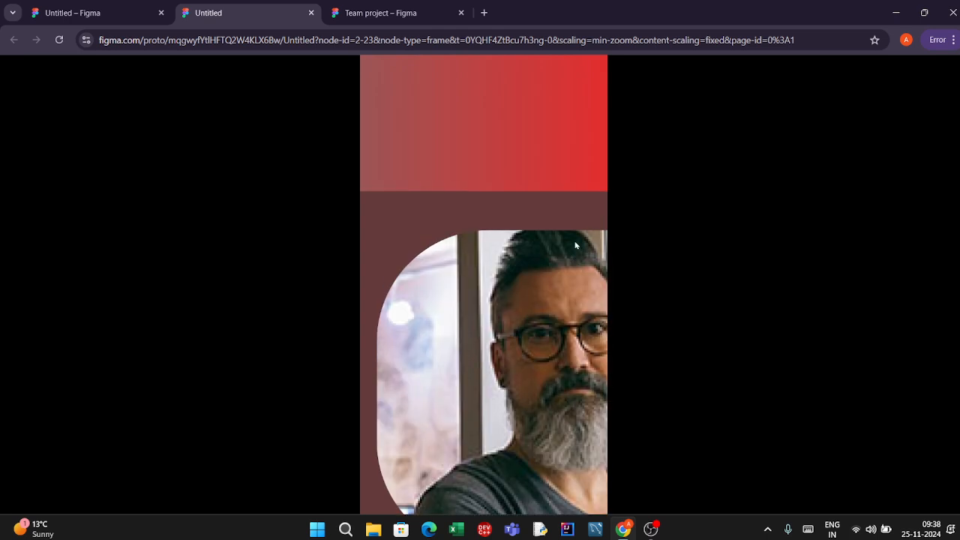
key(ctrl+shift+Tab)
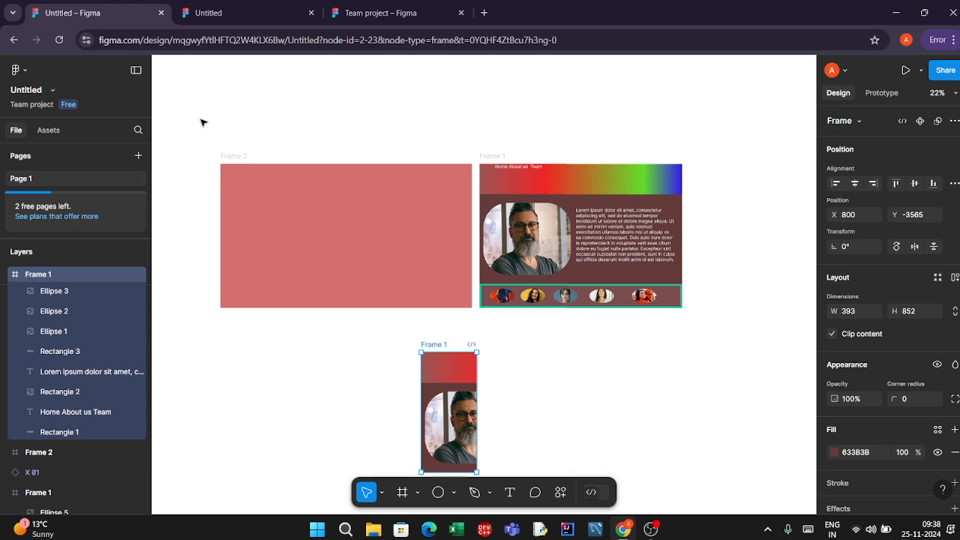
- Resize the lower copy of Frame 1 to the iPhone SE preset, 320 × 568
scroll(315, 101, up, 1)
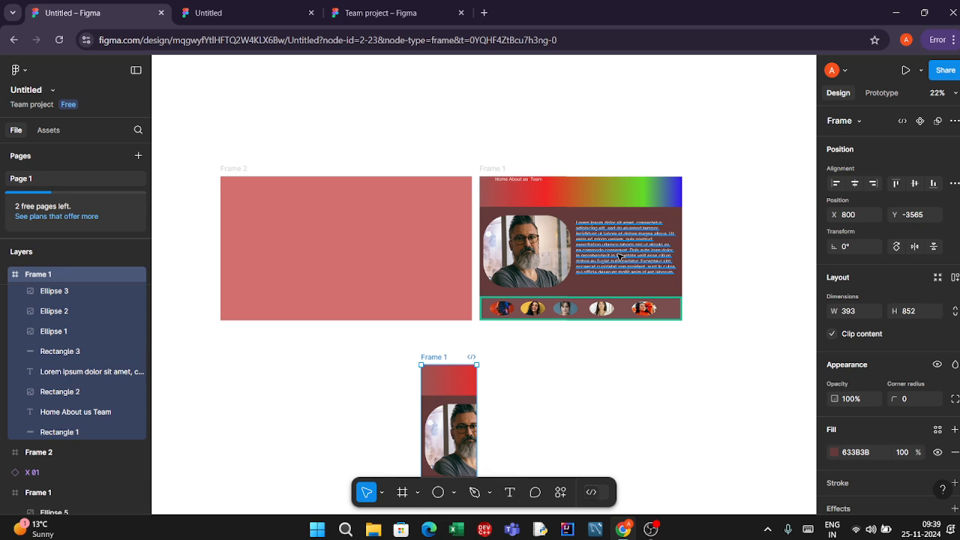
scroll(620, 257, down, 3)
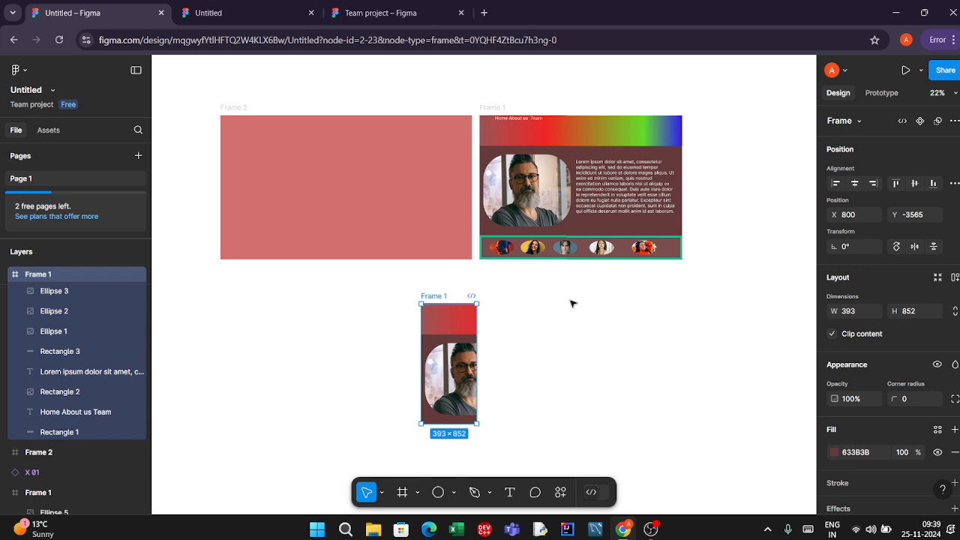
scroll(577, 304, up, 1)
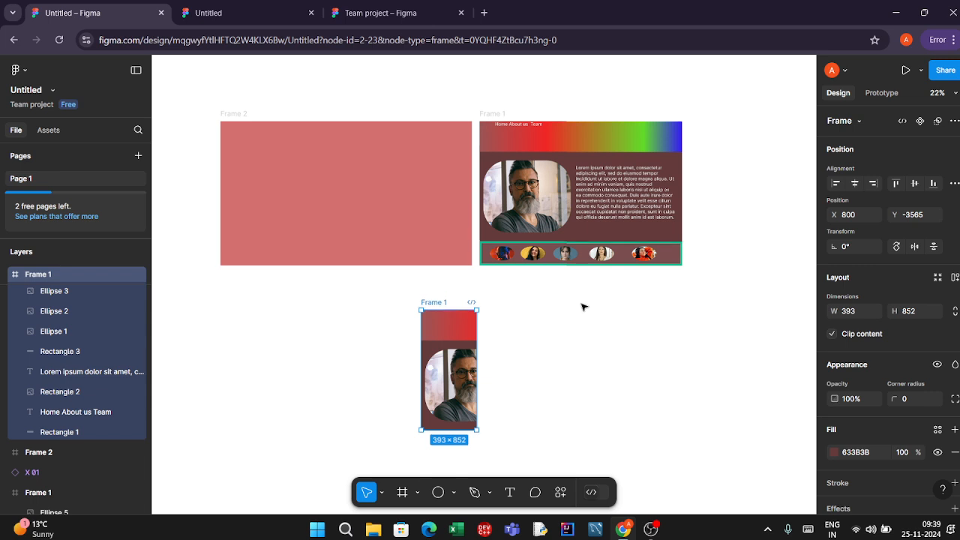
click(859, 120)
scroll(878, 225, down, 2)
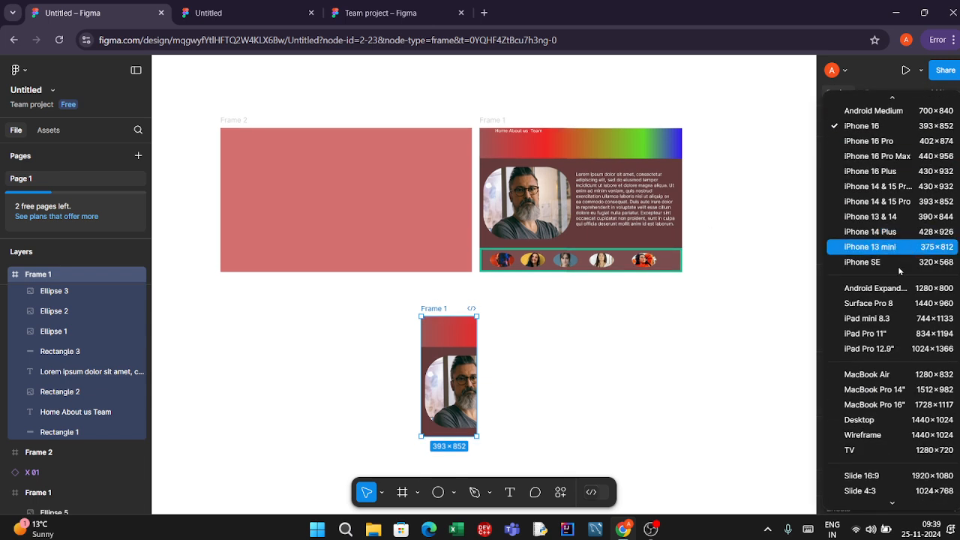
click(862, 261)
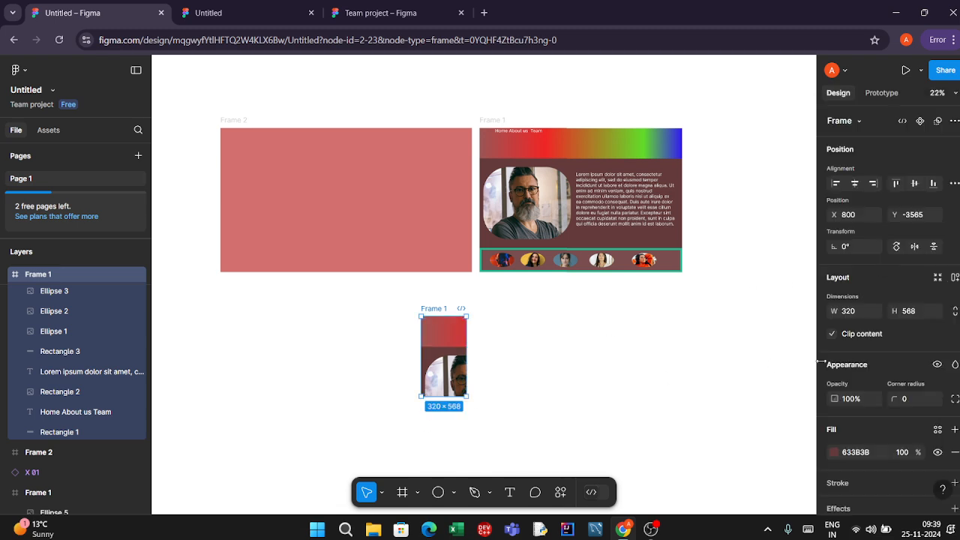
- Set the lower copy of Frame 1 to the MacBook Air preset, 1280 × 832
click(844, 122)
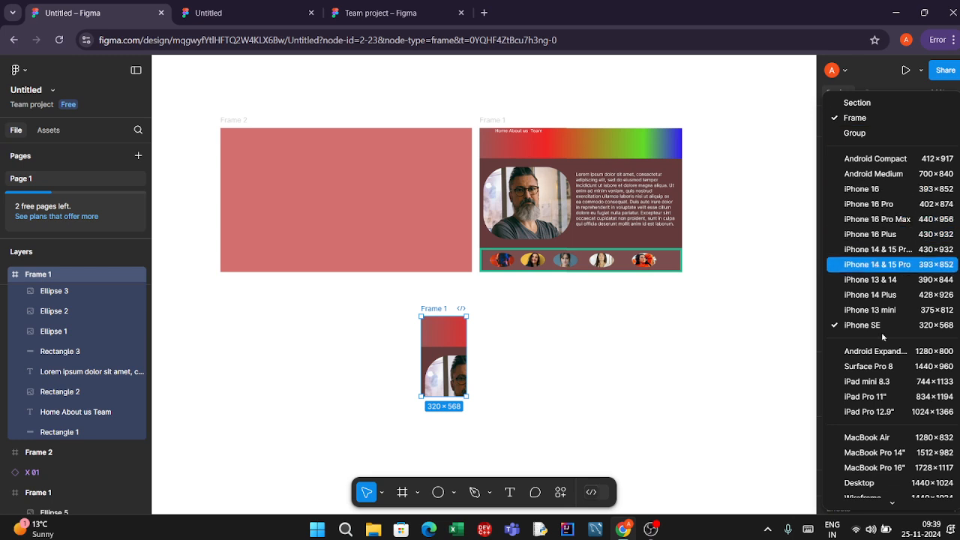
click(847, 436)
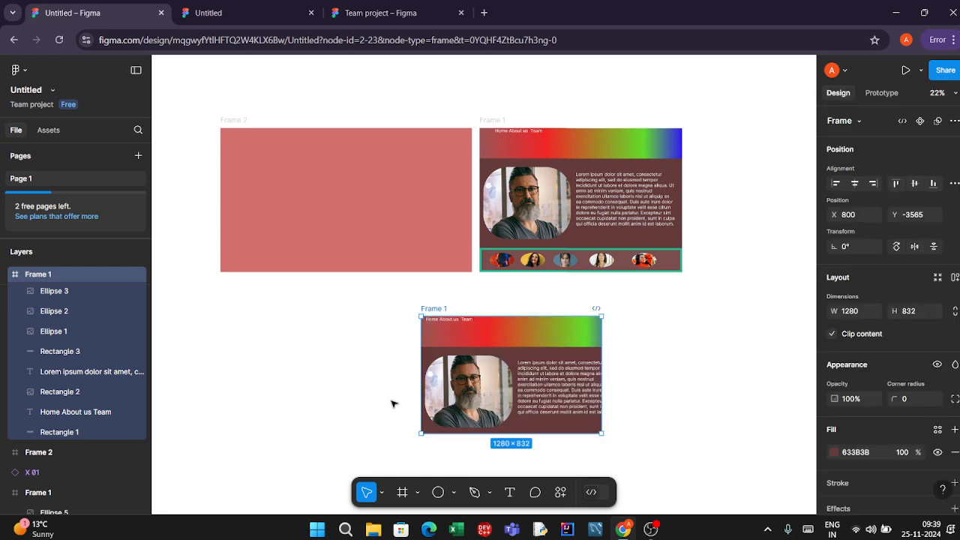
scroll(557, 357, down, 3)
scroll(555, 358, up, 1)
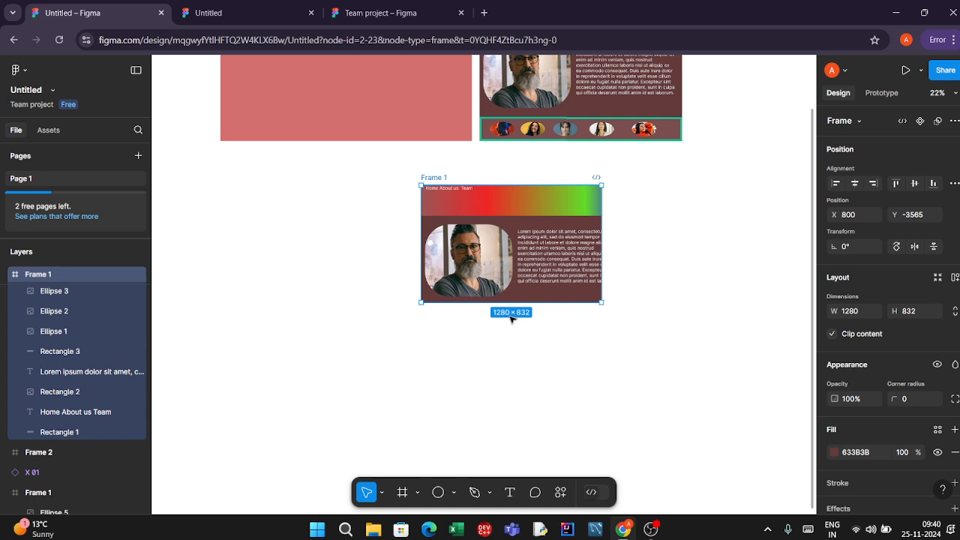
scroll(510, 318, up, 1)
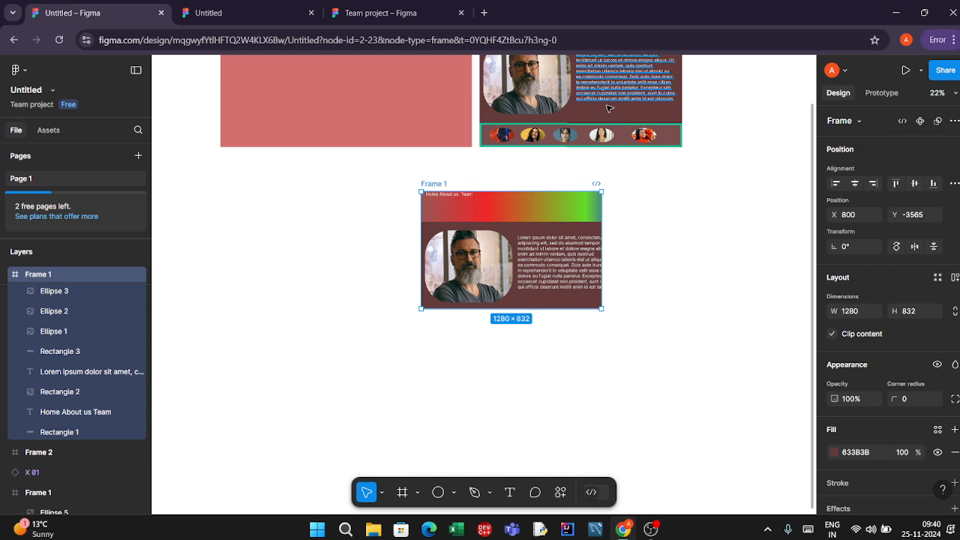
click(843, 123)
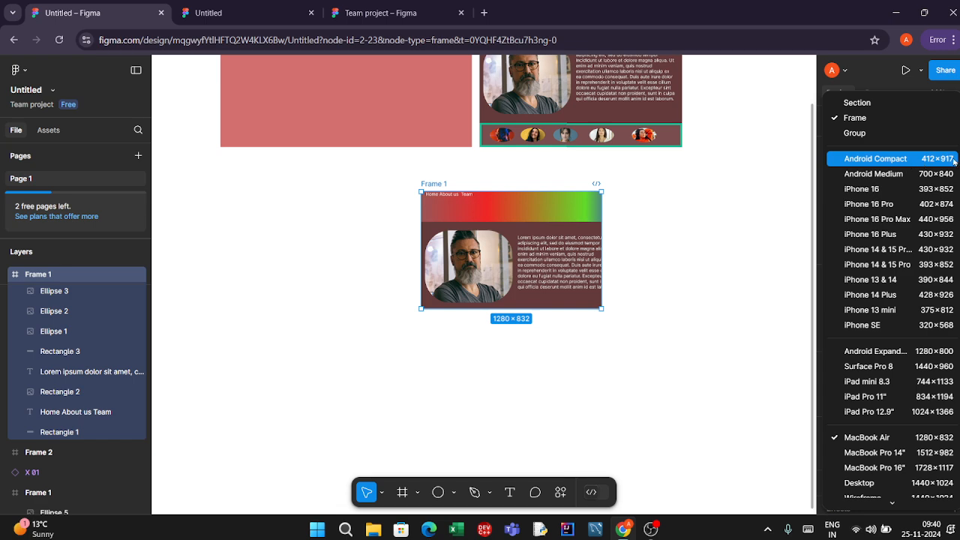
click(739, 248)
scroll(739, 248, up, 2)
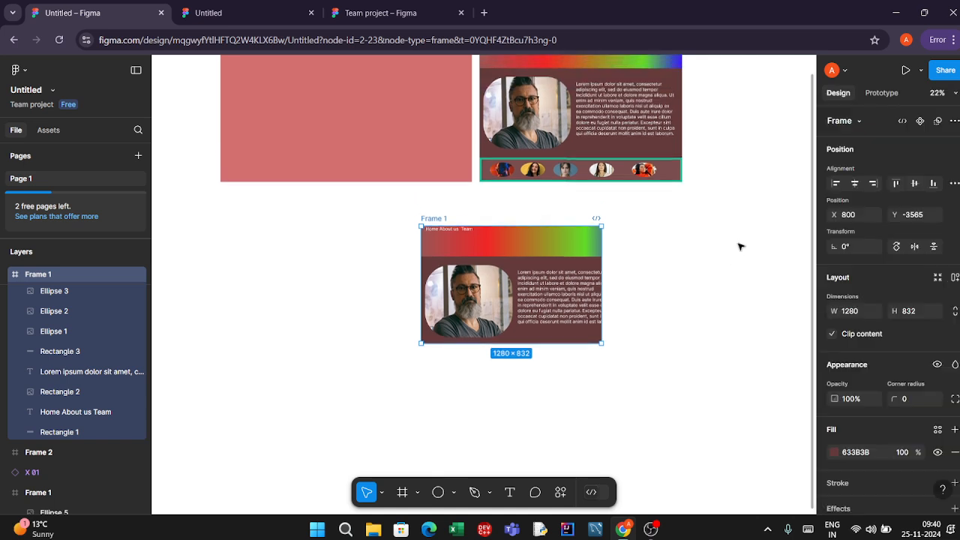
scroll(739, 247, up, 2)
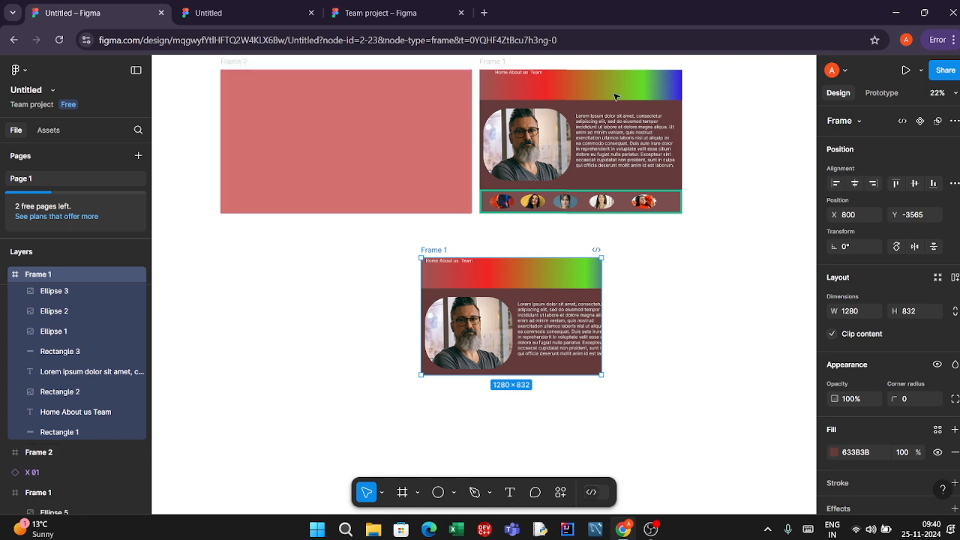
- Move the Lorem ipsum paragraph in the upper Frame 1 slightly, to X 706, Y 333
click(545, 152)
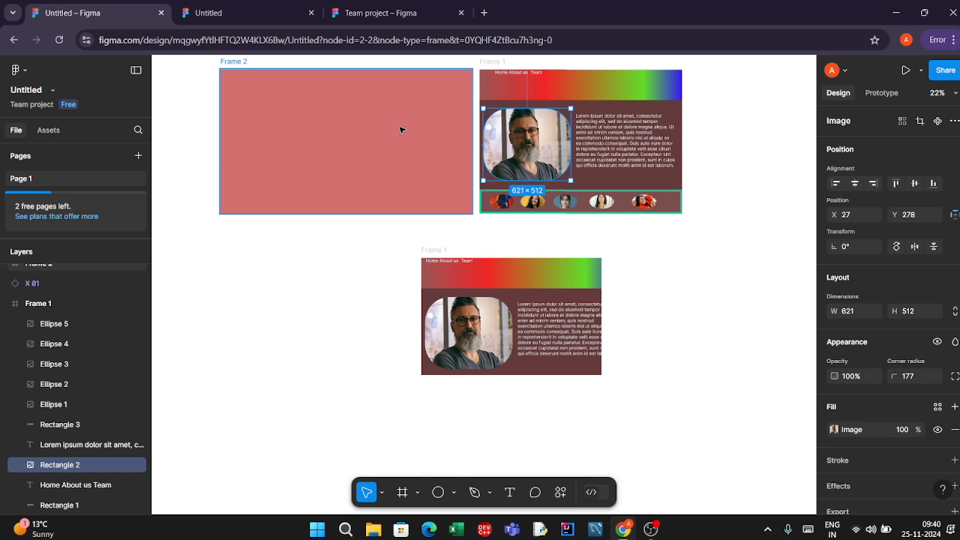
scroll(396, 129, up, 1)
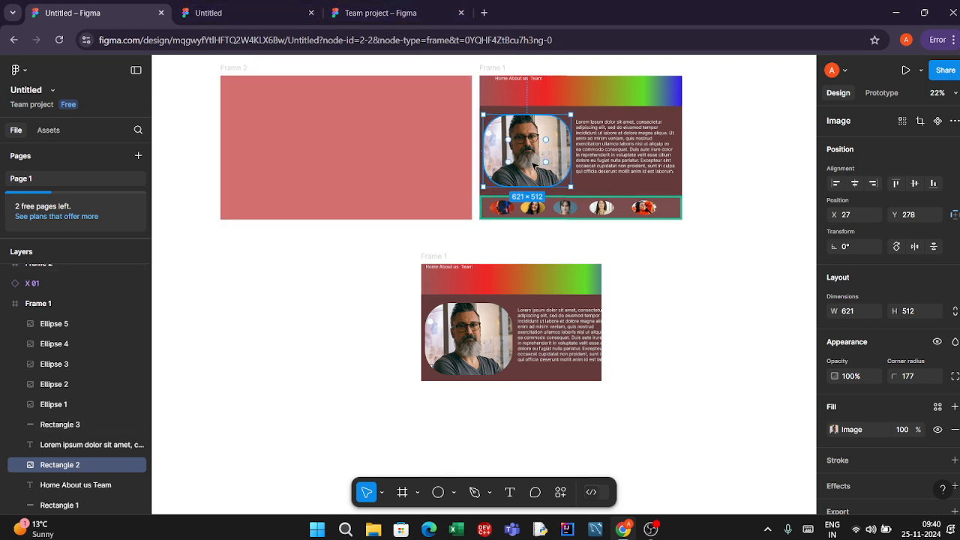
click(642, 141)
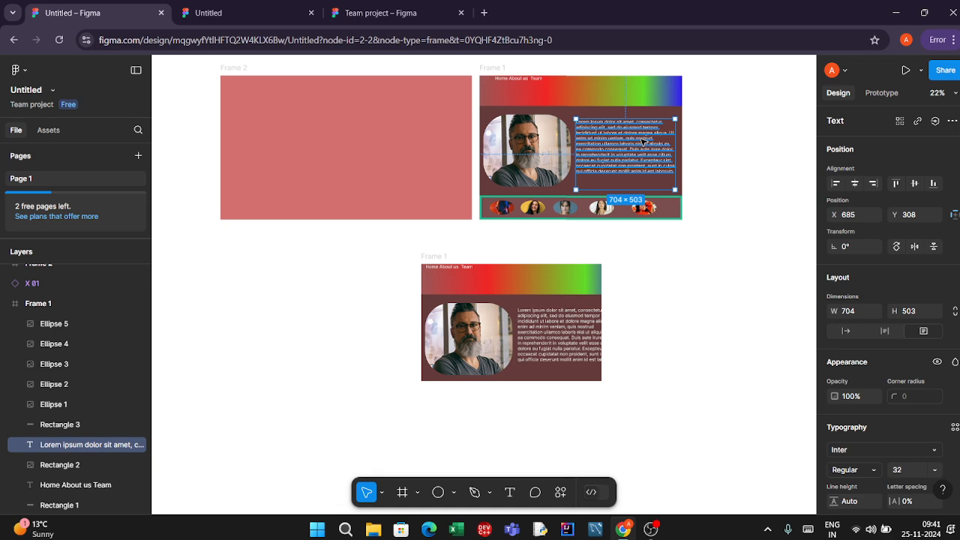
scroll(642, 141, up, 5)
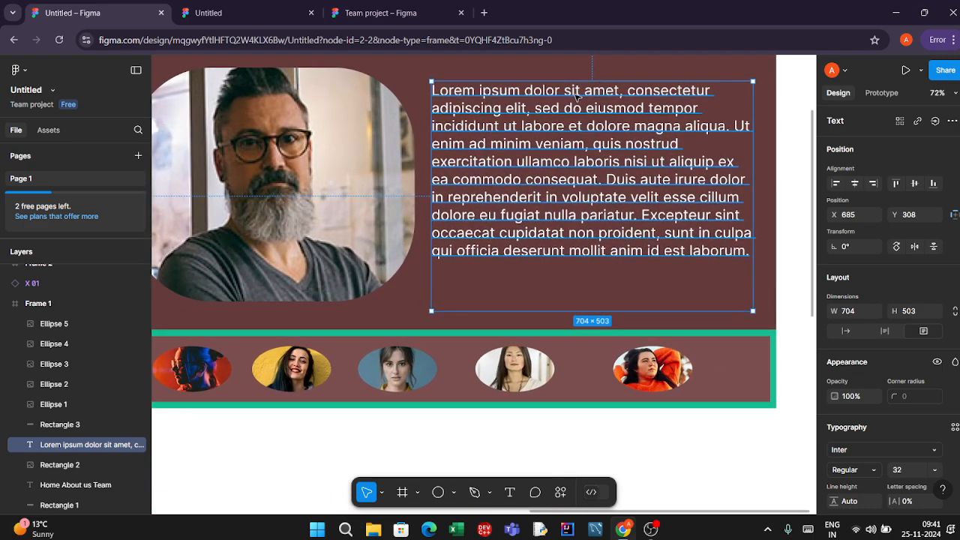
drag(437, 90, 625, 130)
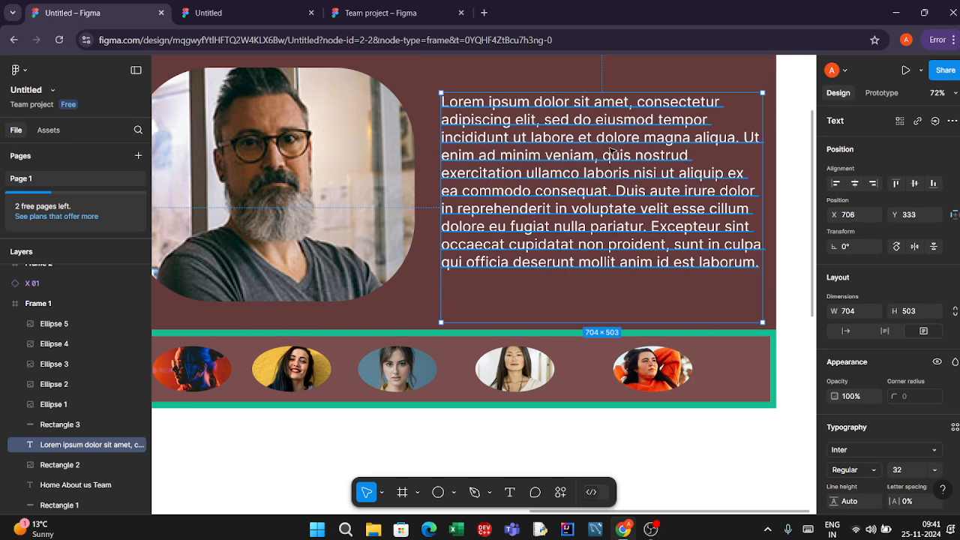
- Set the words "dolor sit amet" in the paragraph's first line to font size 48
double_click(538, 103)
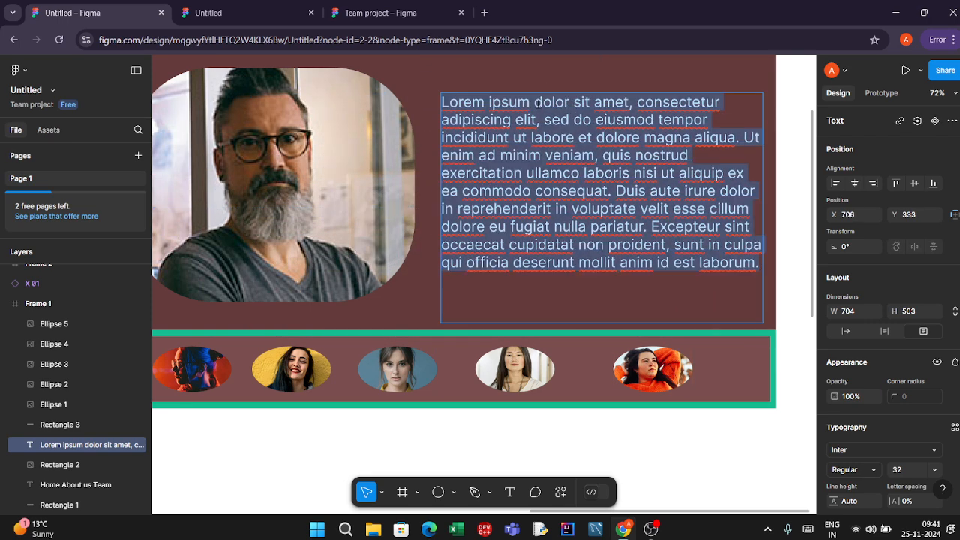
drag(537, 103, 628, 104)
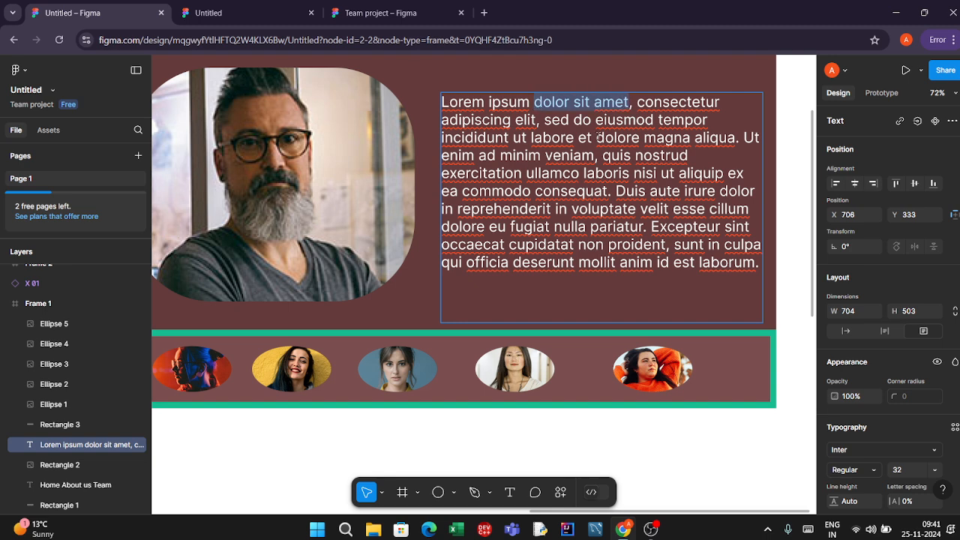
scroll(920, 343, down, 3)
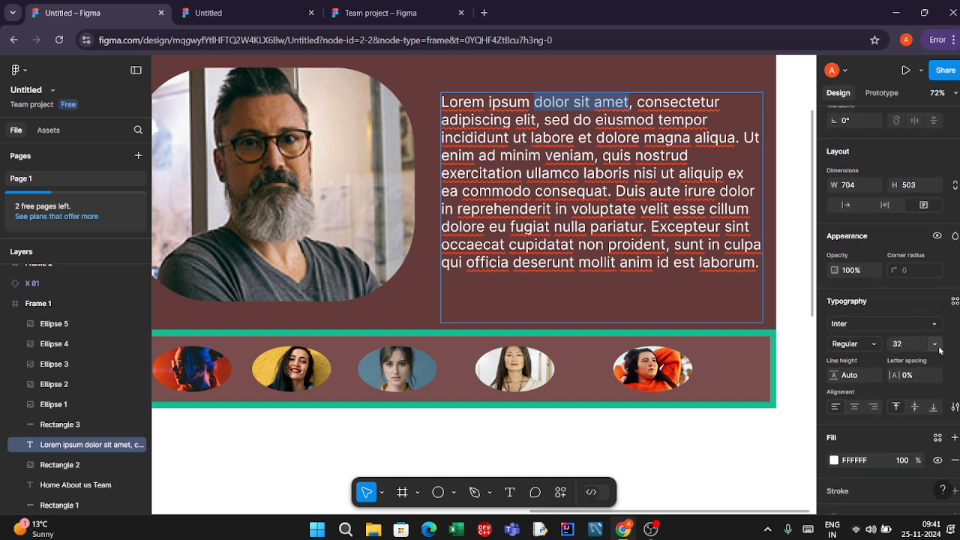
click(935, 345)
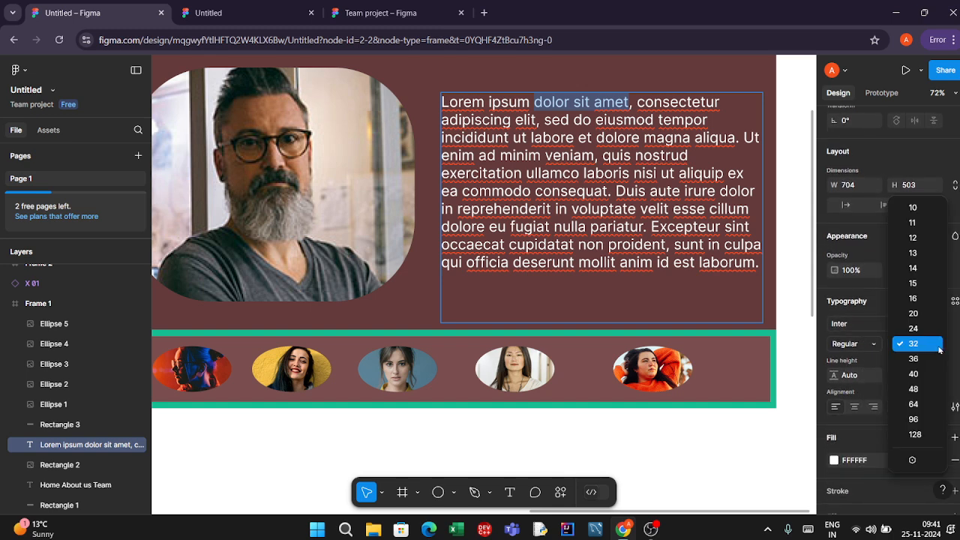
click(910, 388)
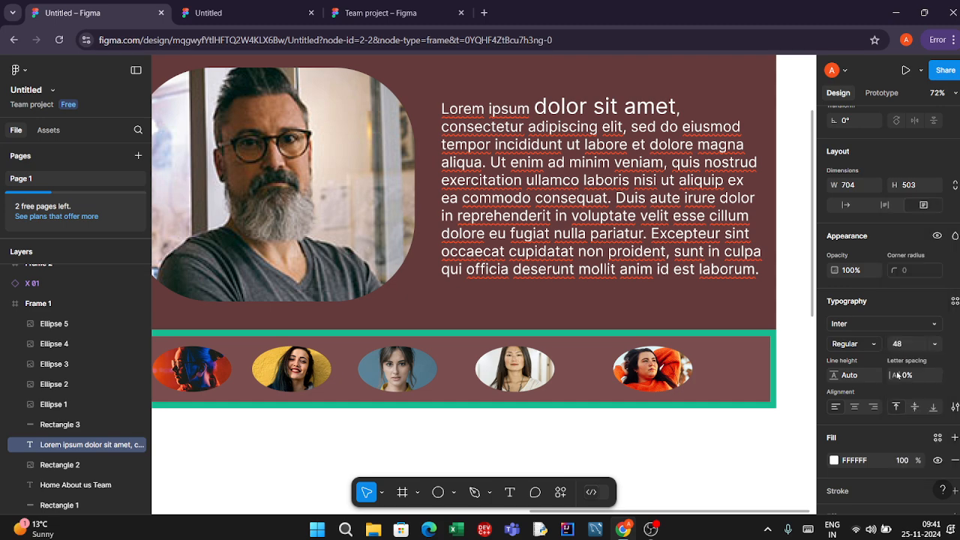
- Try the Bold weight on "dolor sit amet" and change its font to Irish Grover
click(866, 344)
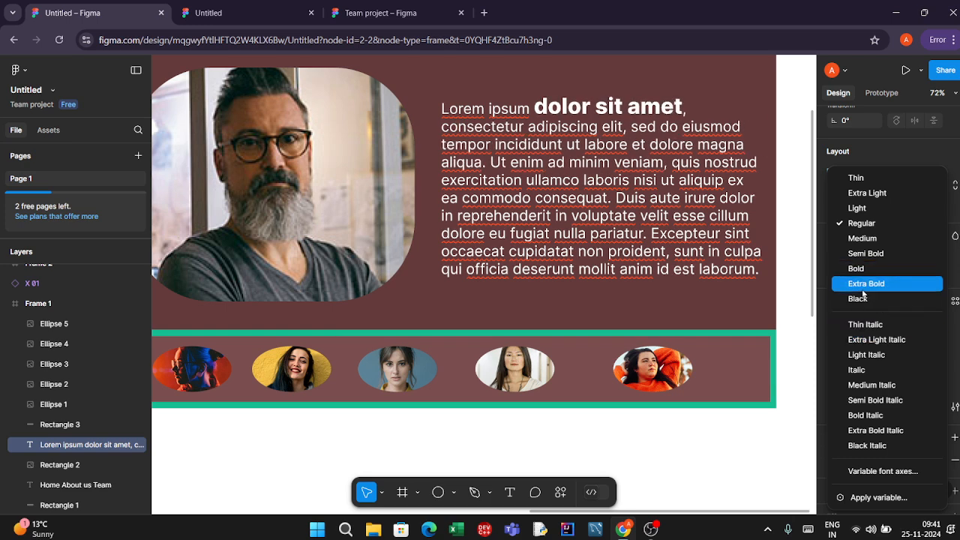
click(861, 270)
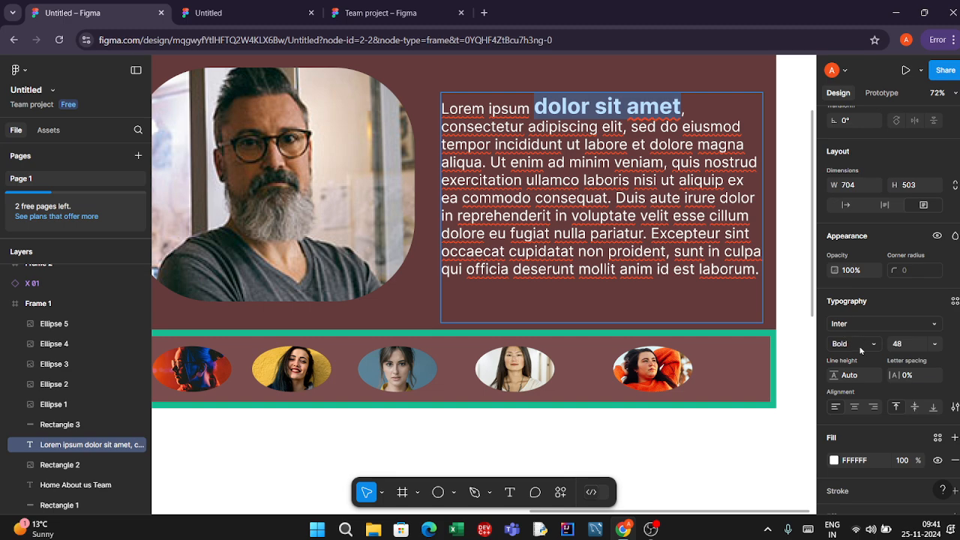
click(873, 327)
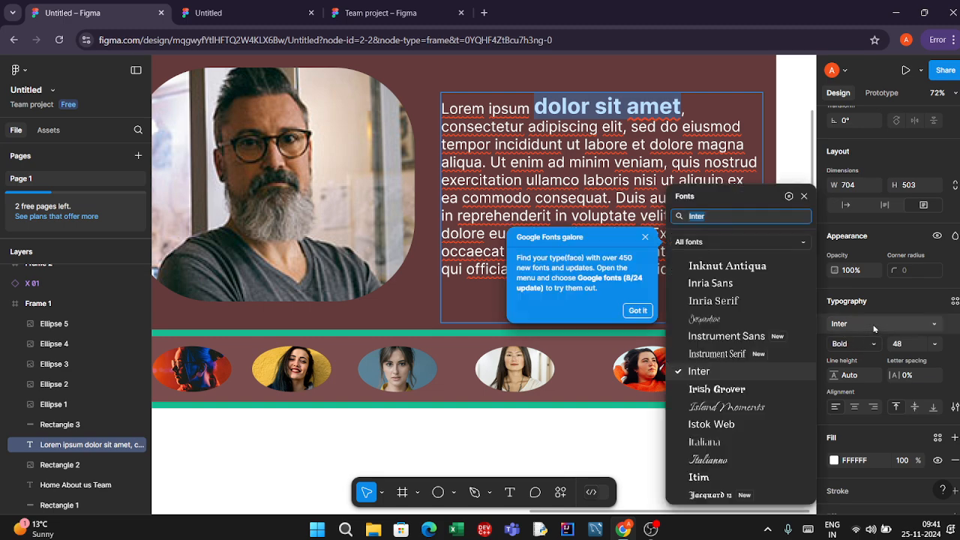
click(742, 391)
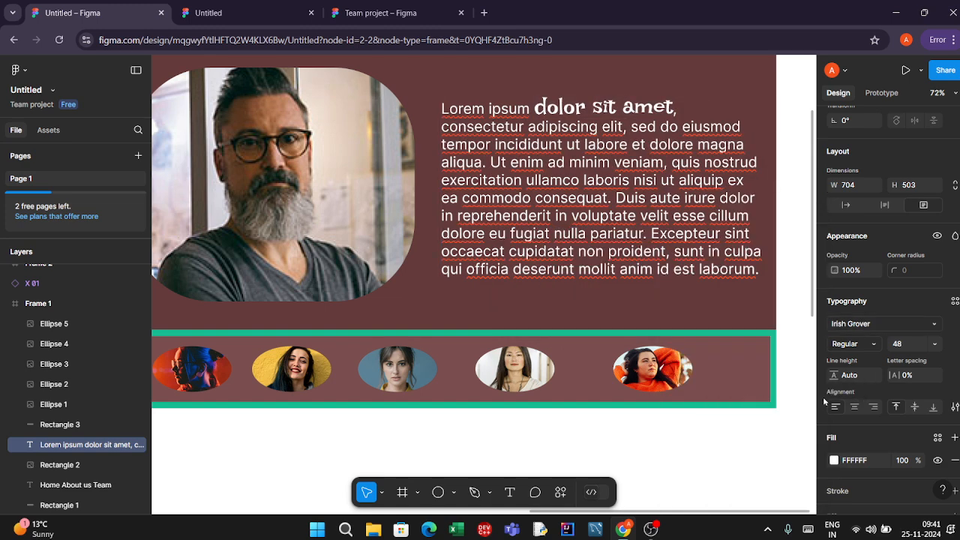
- Recolor the words "dolor sit amet" with a bright green fill and finish editing the paragraph
click(834, 459)
click(772, 290)
drag(772, 295, 774, 197)
click(684, 270)
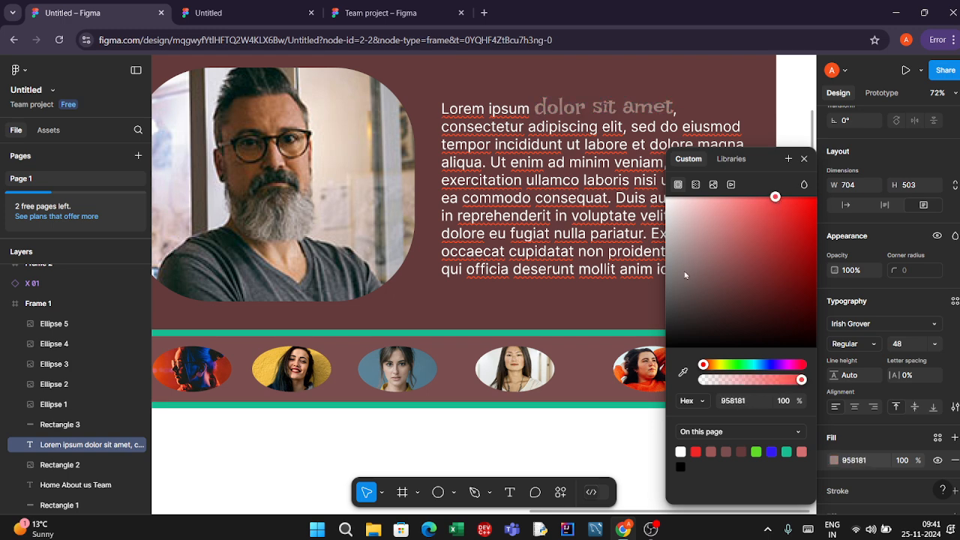
click(739, 365)
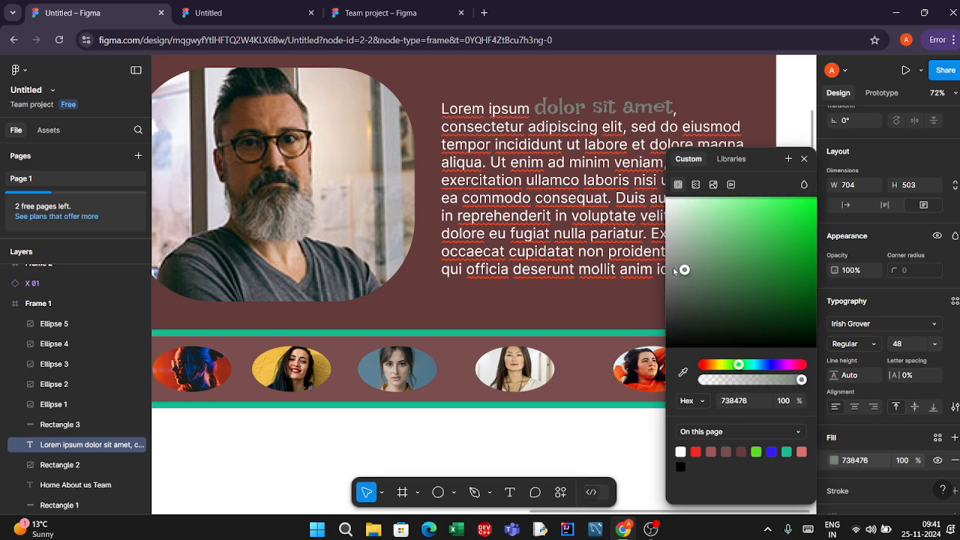
drag(672, 267, 794, 215)
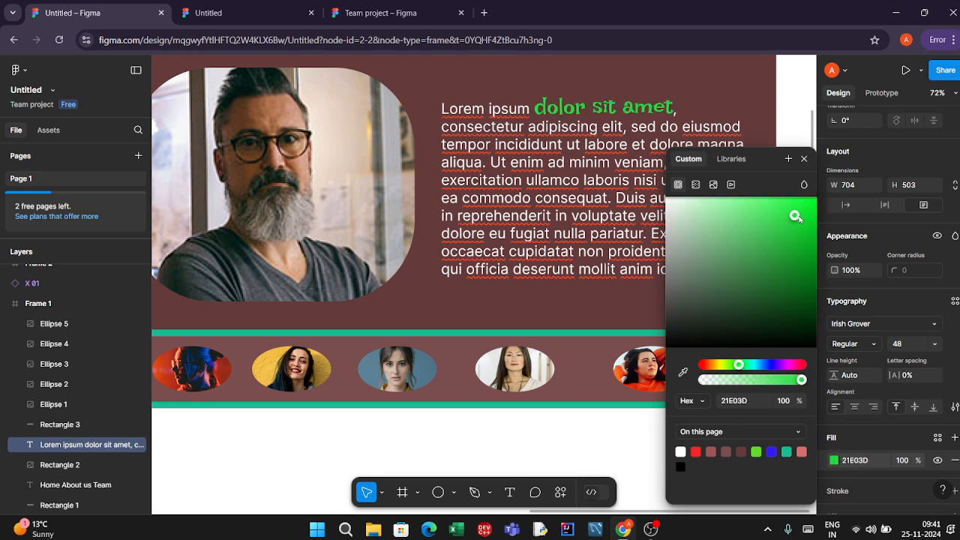
click(799, 209)
key(Escape)
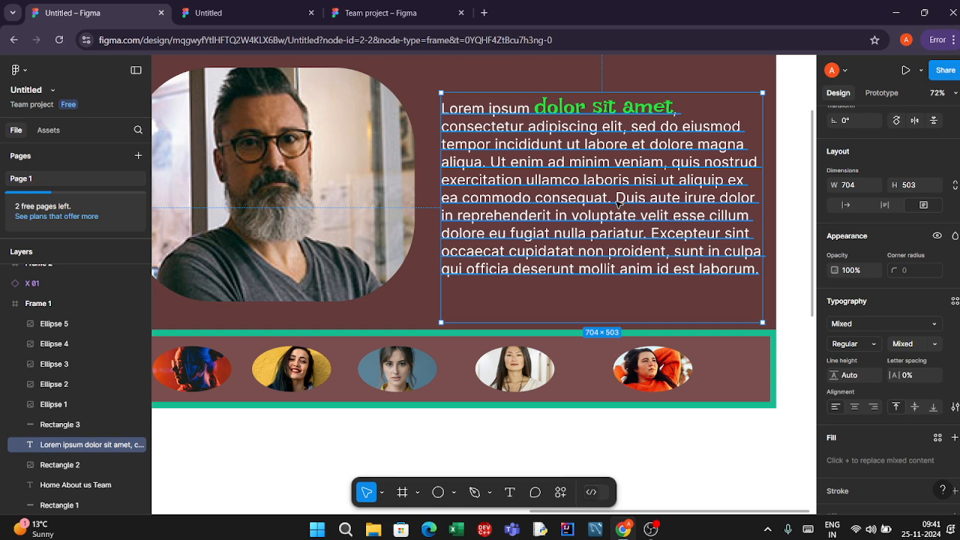
key(Escape)
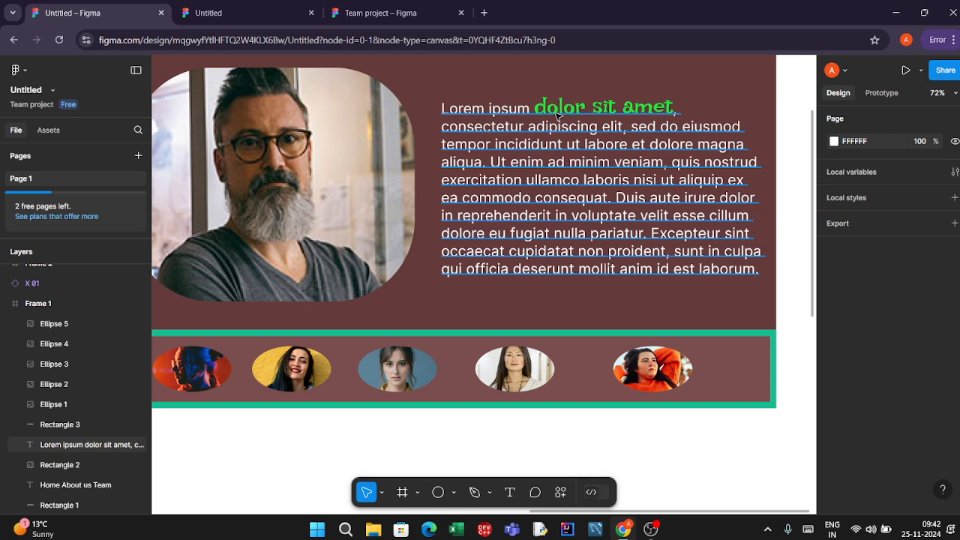
- Run the Content Reel plugin and show its text content sets
click(272, 221)
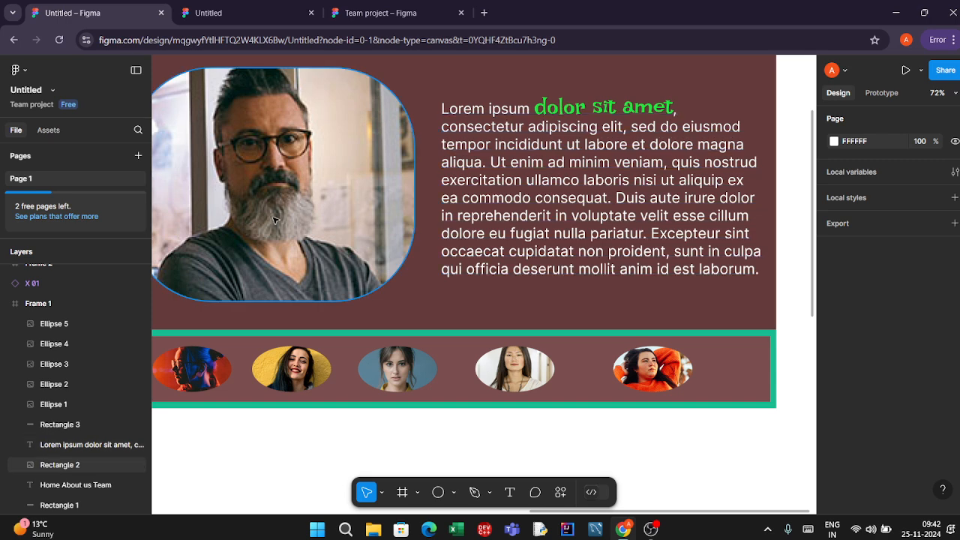
scroll(497, 350, down, 1)
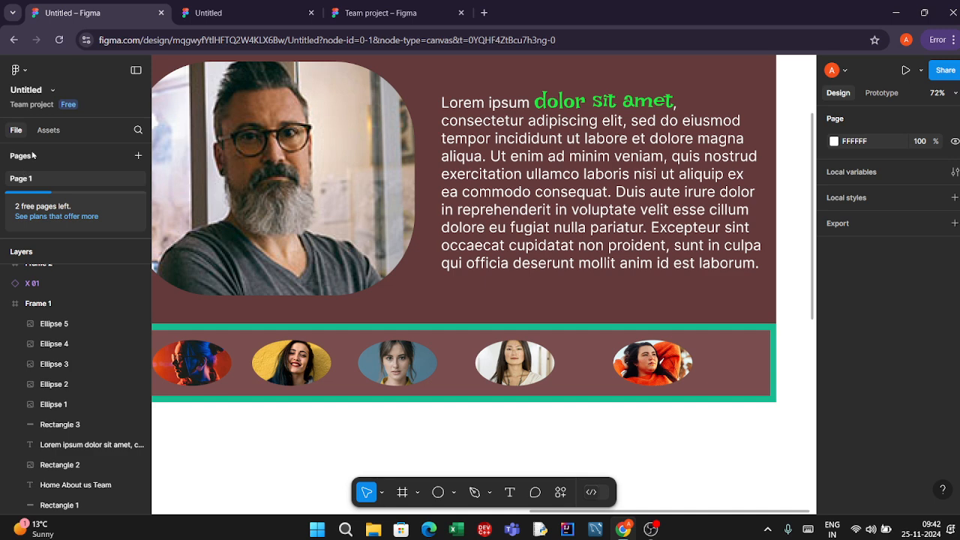
click(23, 72)
mouse_move(41, 267)
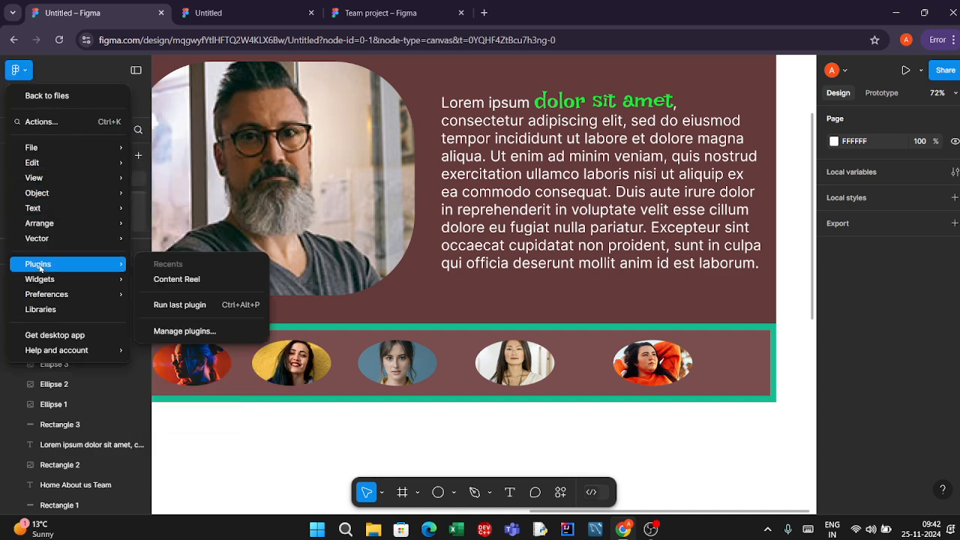
click(177, 280)
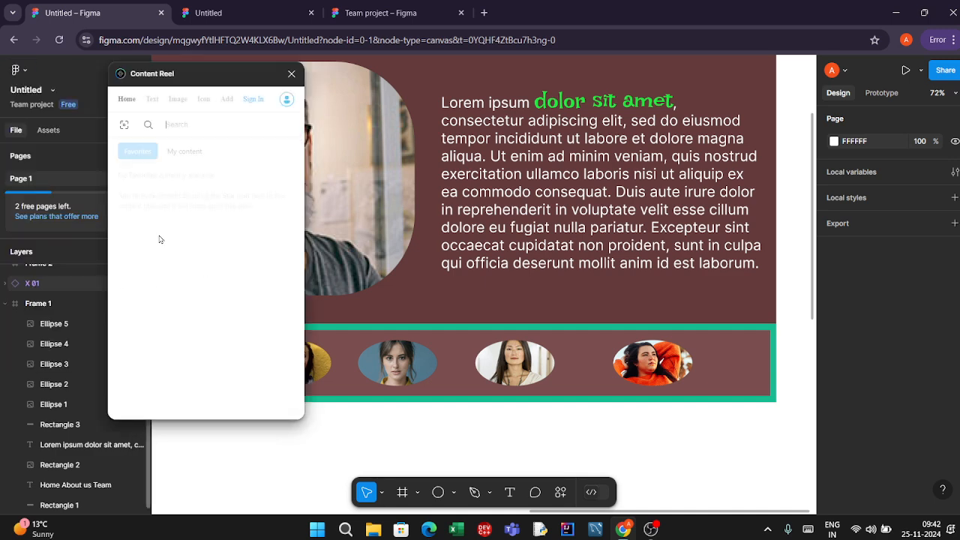
click(184, 103)
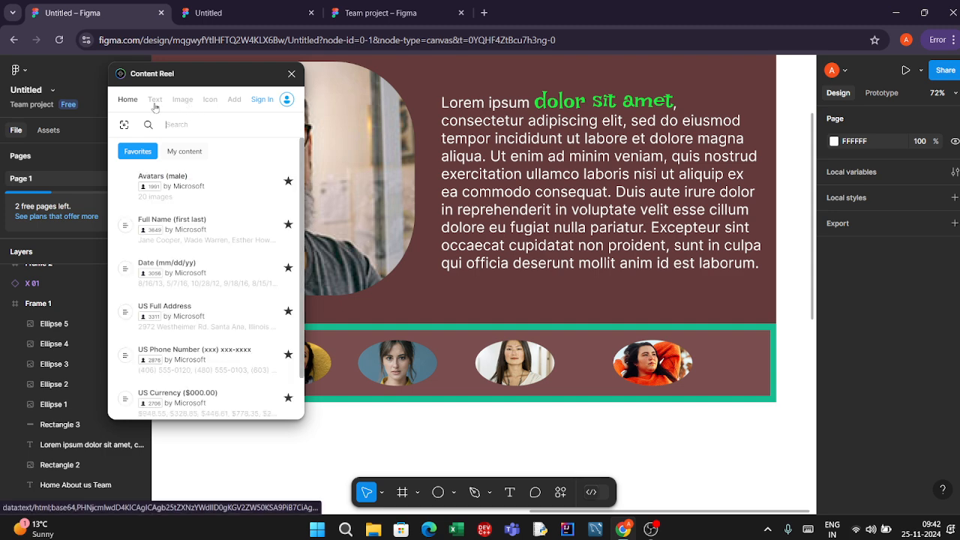
click(155, 102)
scroll(221, 311, down, 3)
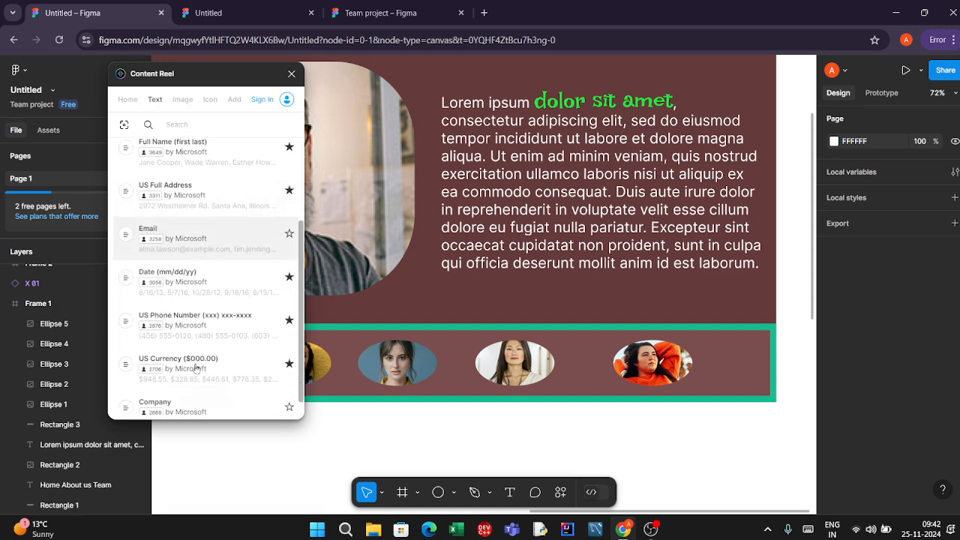
- Examine the entries of the Date (mm/dd/yy), Time (hh:mm) and Country sets in Content Reel
click(215, 277)
drag(124, 185, 123, 122)
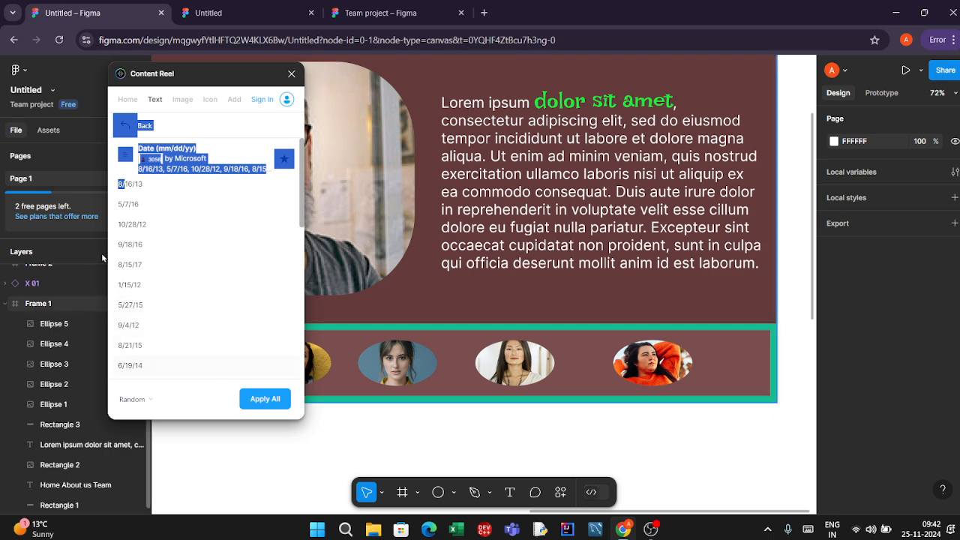
click(125, 125)
scroll(134, 172, down, 5)
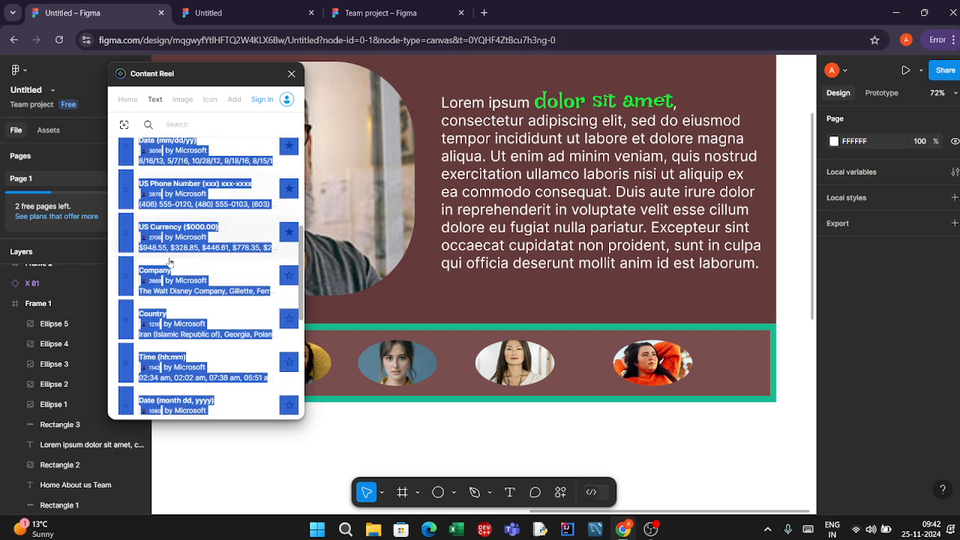
click(203, 252)
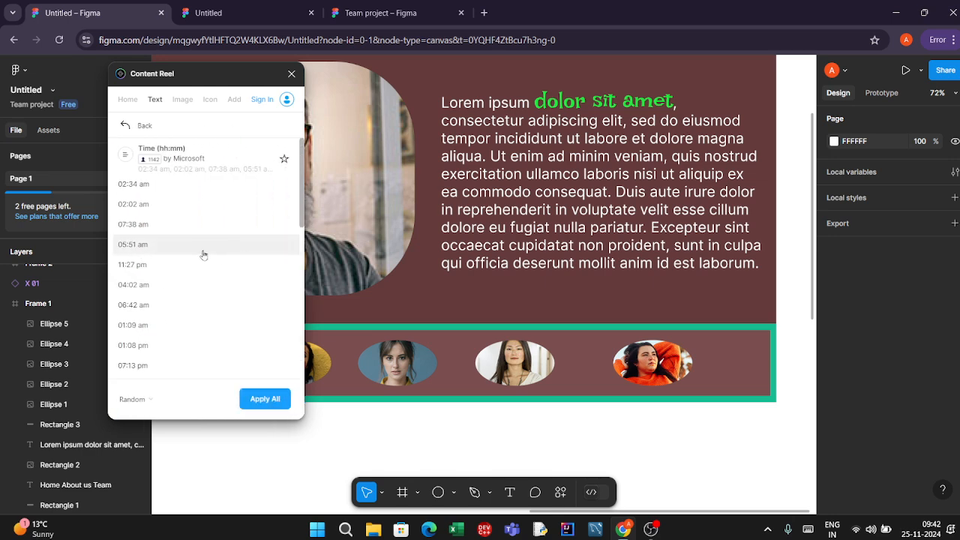
click(125, 125)
click(205, 202)
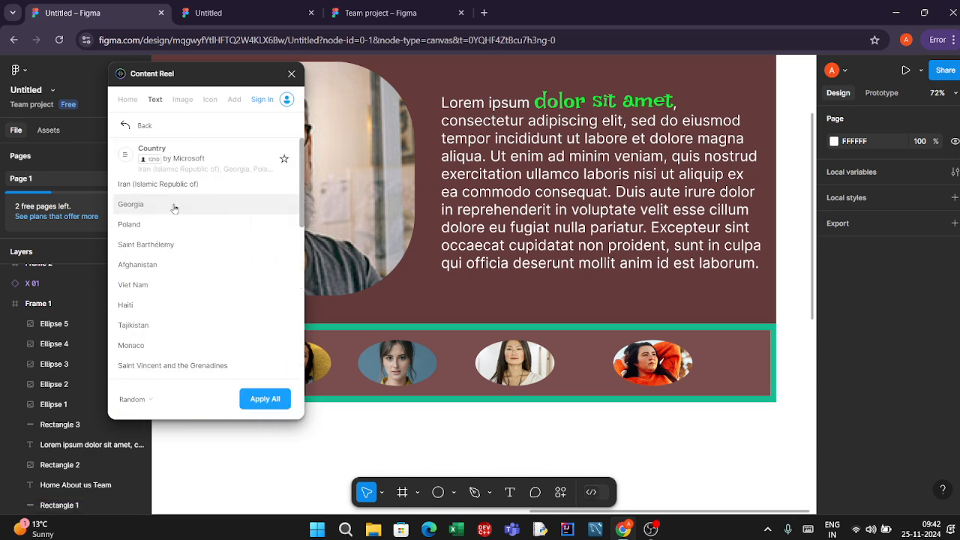
scroll(172, 255, down, 6)
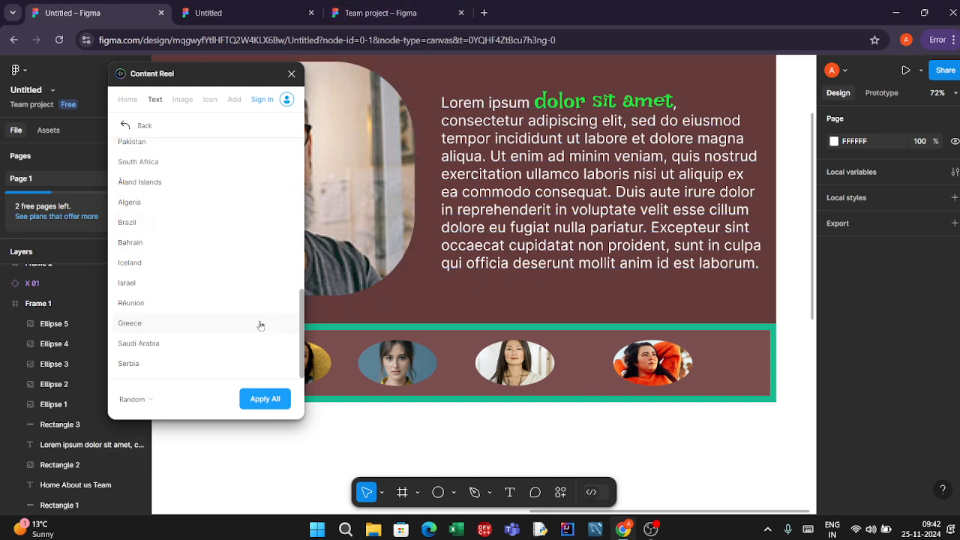
- Look through the User Alias entries and browse the remaining text content sets in Content Reel
click(125, 126)
scroll(157, 239, down, 5)
click(168, 338)
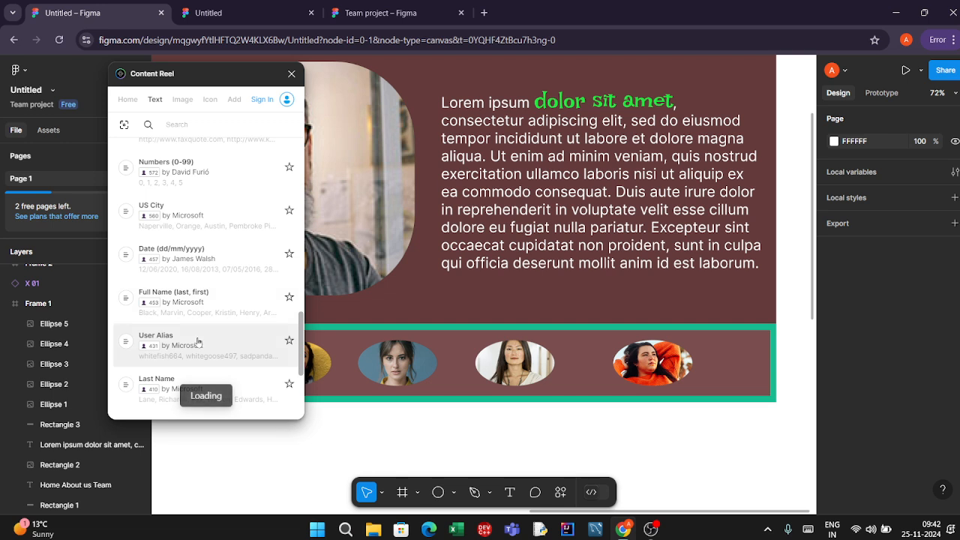
scroll(177, 225, down, 3)
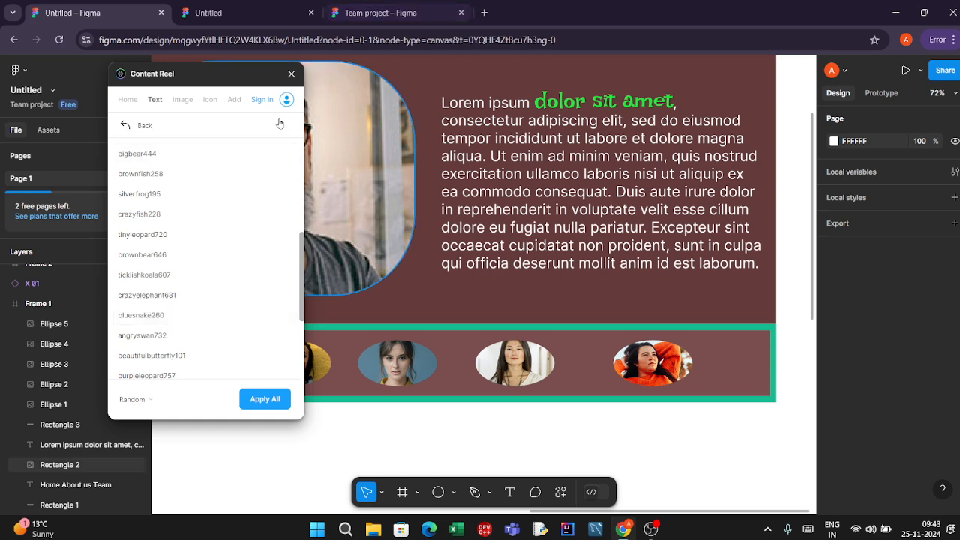
scroll(161, 371, down, 2)
click(126, 125)
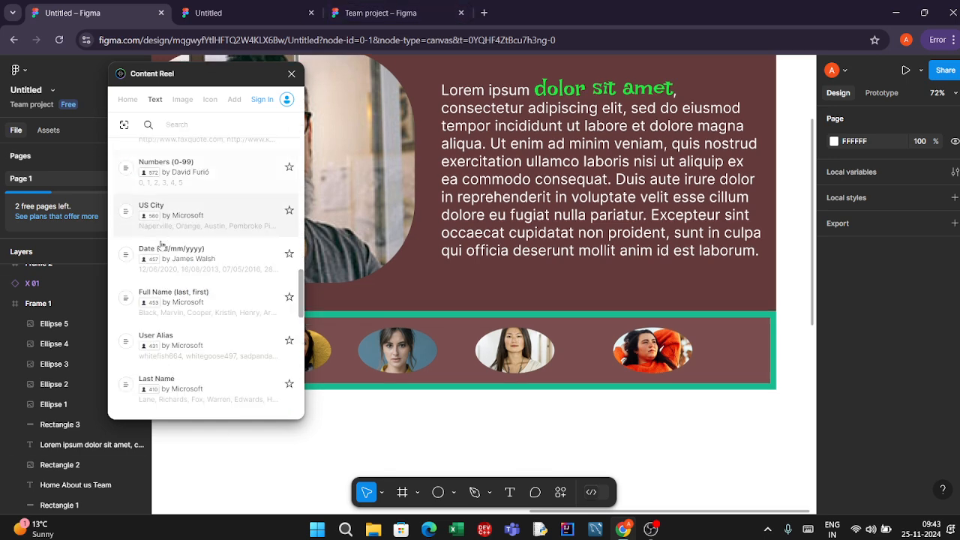
scroll(193, 320, down, 5)
scroll(193, 320, down, 3)
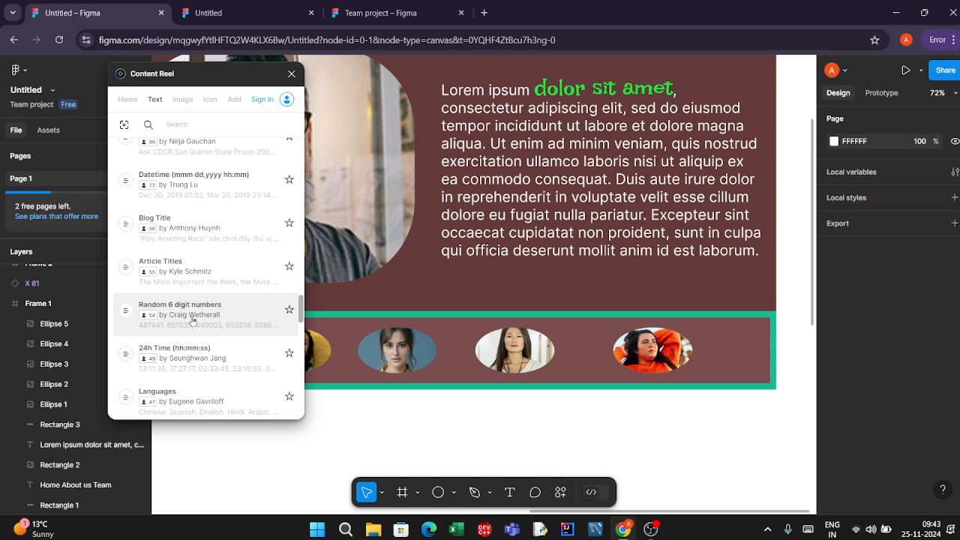
scroll(199, 300, down, 5)
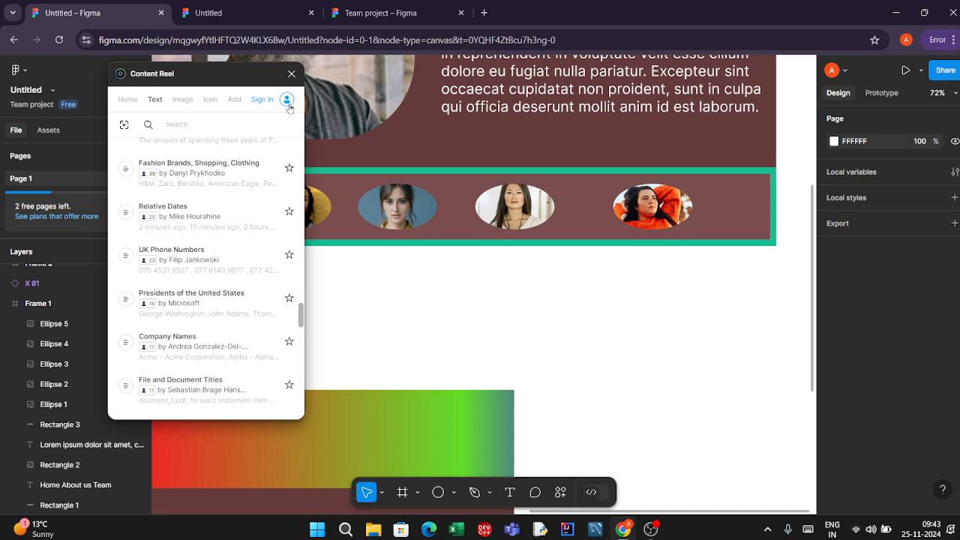
- Check Content Reel's page for creating custom content and its icon sets, and close the plugin
scroll(189, 210, down, 2)
scroll(199, 173, up, 4)
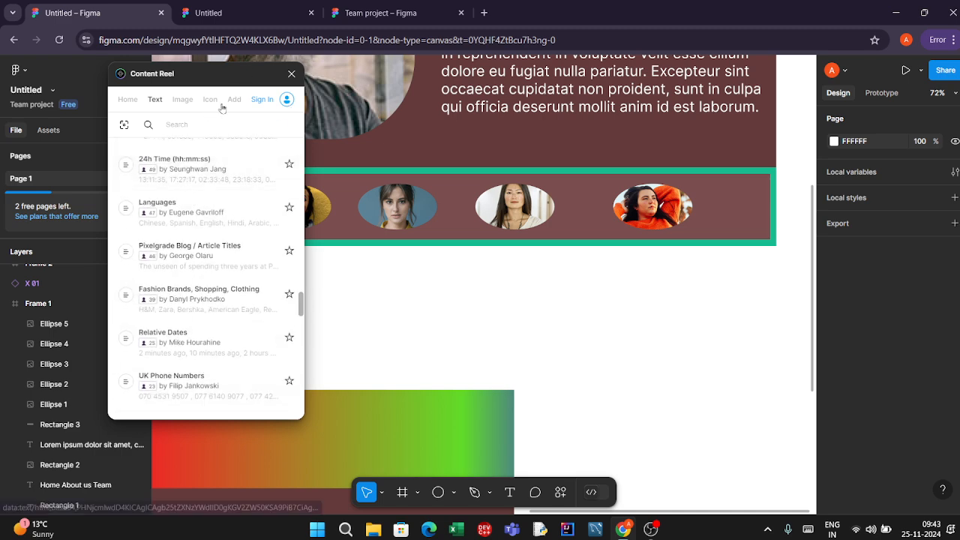
click(235, 100)
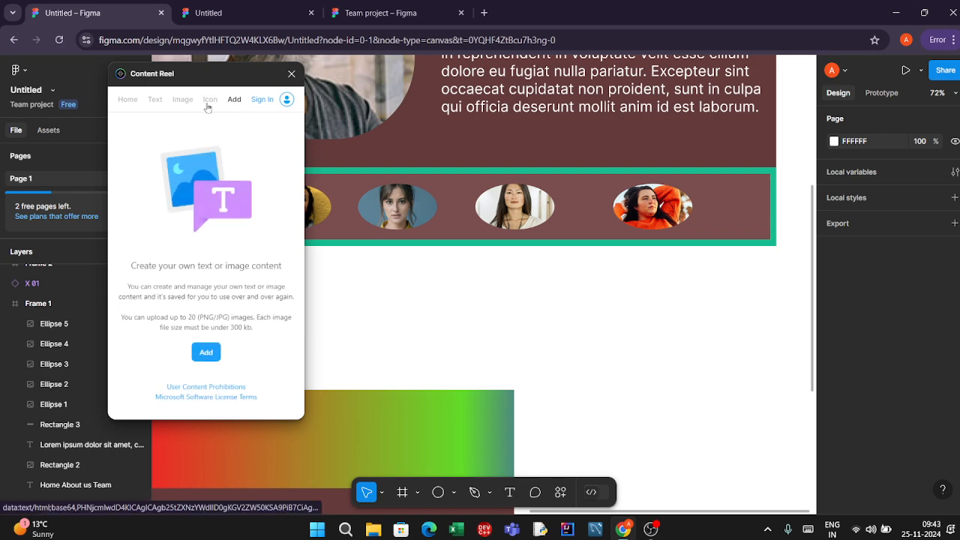
click(209, 101)
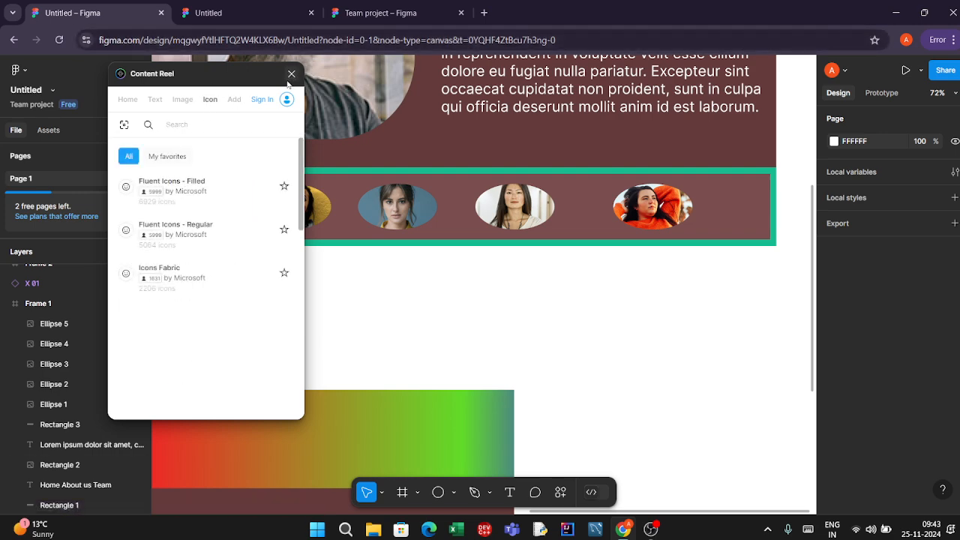
click(291, 75)
- Select the empty pinkish-red Frame 2 beside the web page design
scroll(540, 155, up, 1)
scroll(532, 165, down, 5)
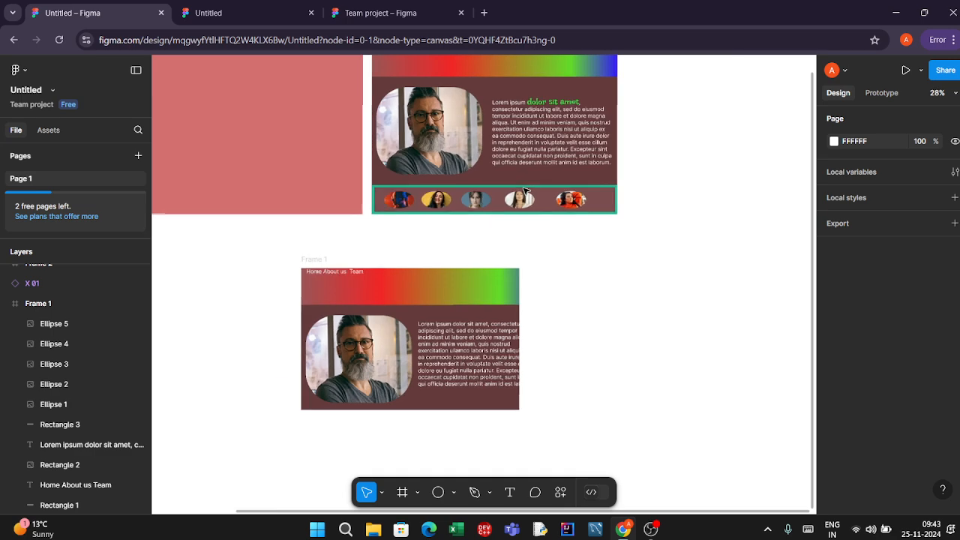
scroll(524, 192, down, 2)
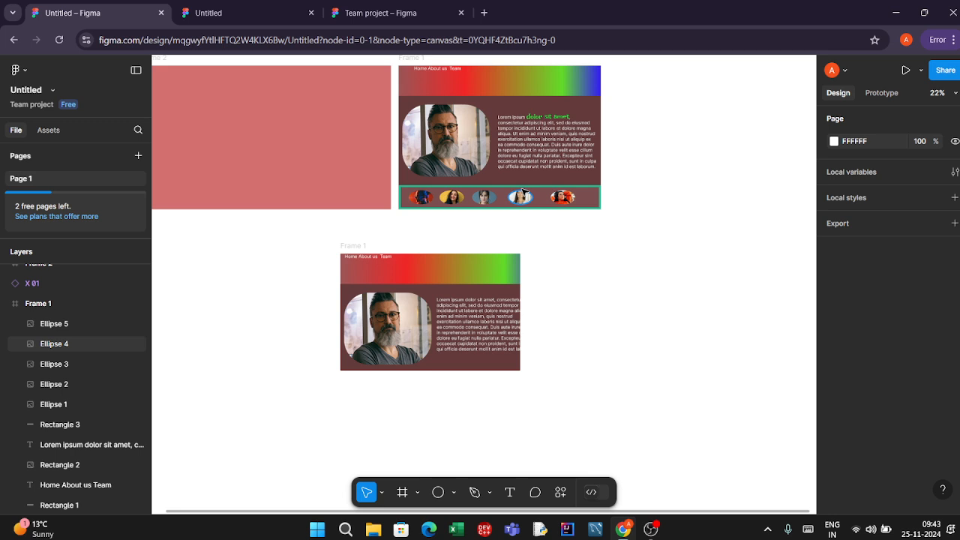
scroll(469, 227, down, 1)
click(210, 94)
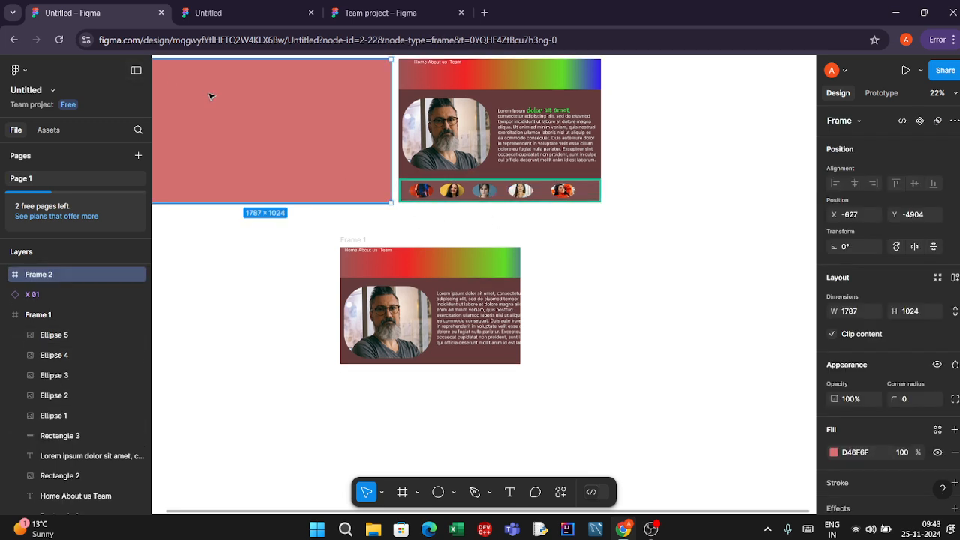
scroll(267, 147, up, 2)
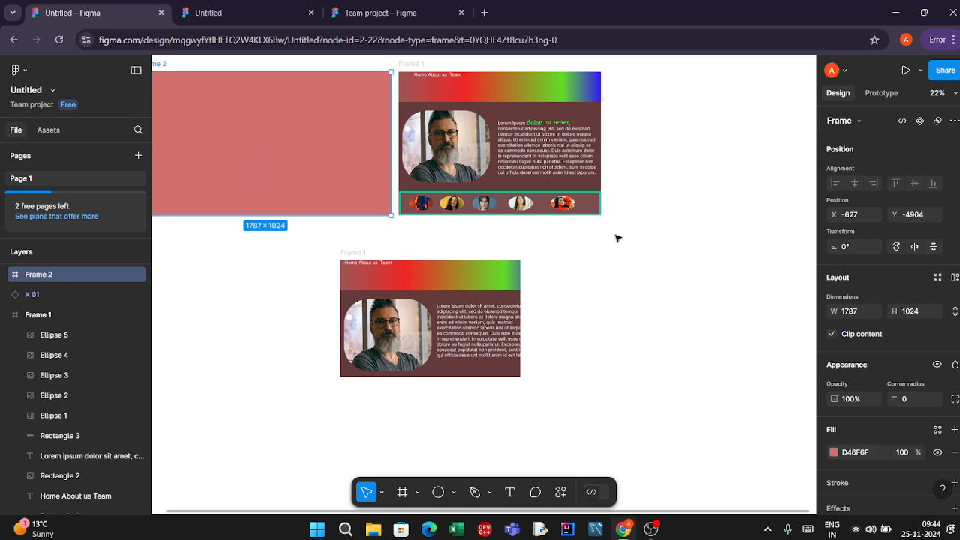
scroll(615, 238, up, 5)
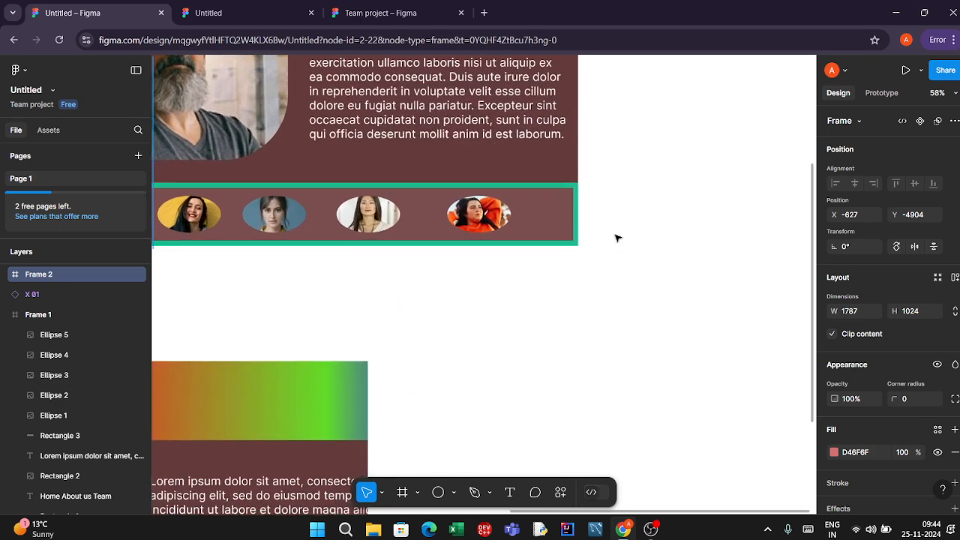
scroll(615, 237, left, 4)
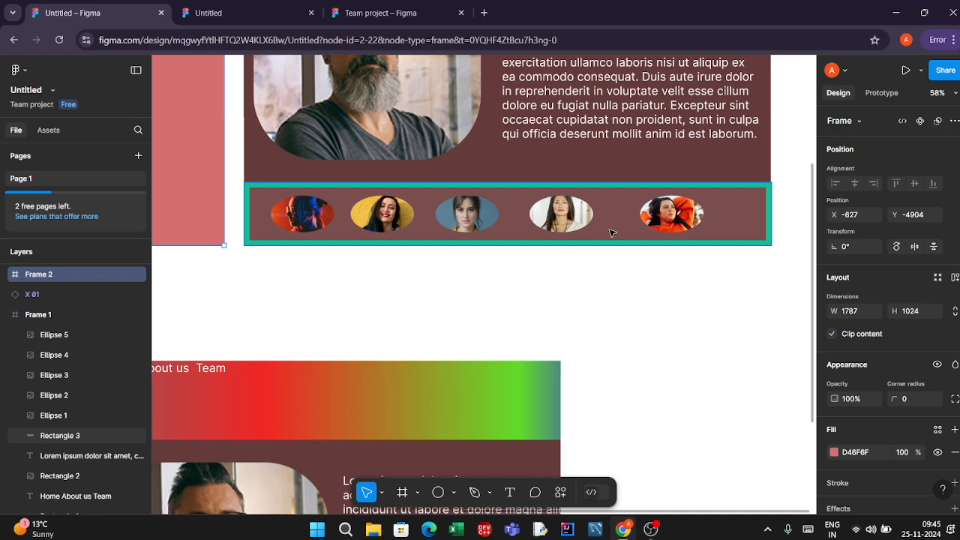
scroll(611, 234, up, 3)
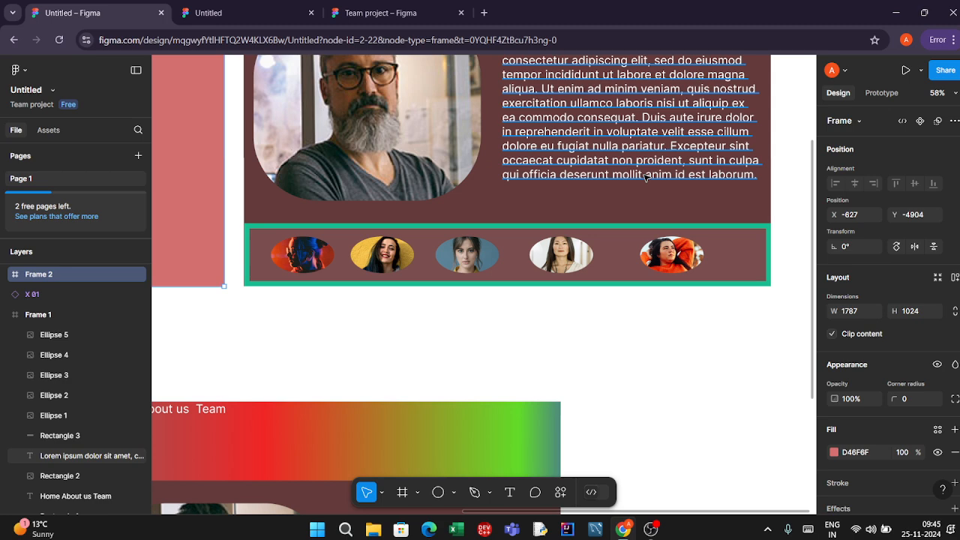
click(649, 530)
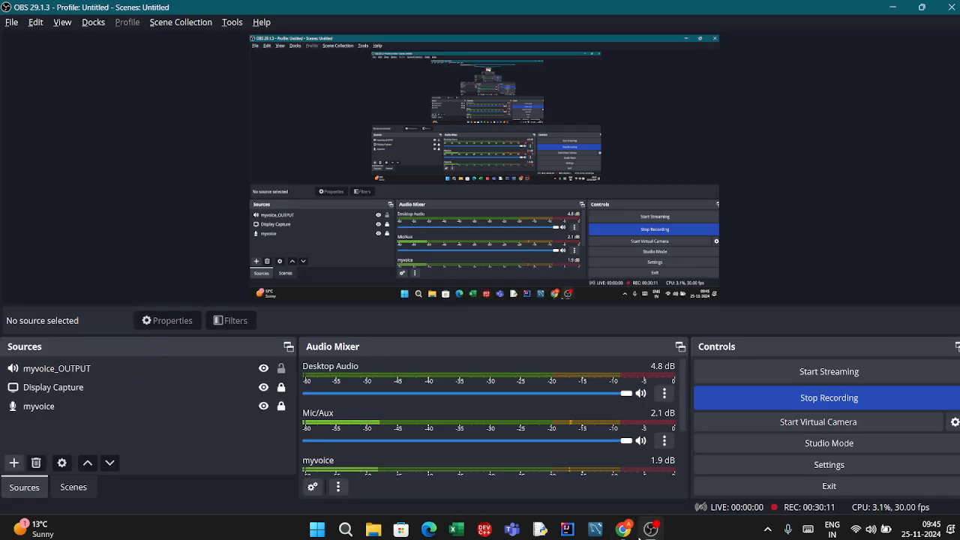